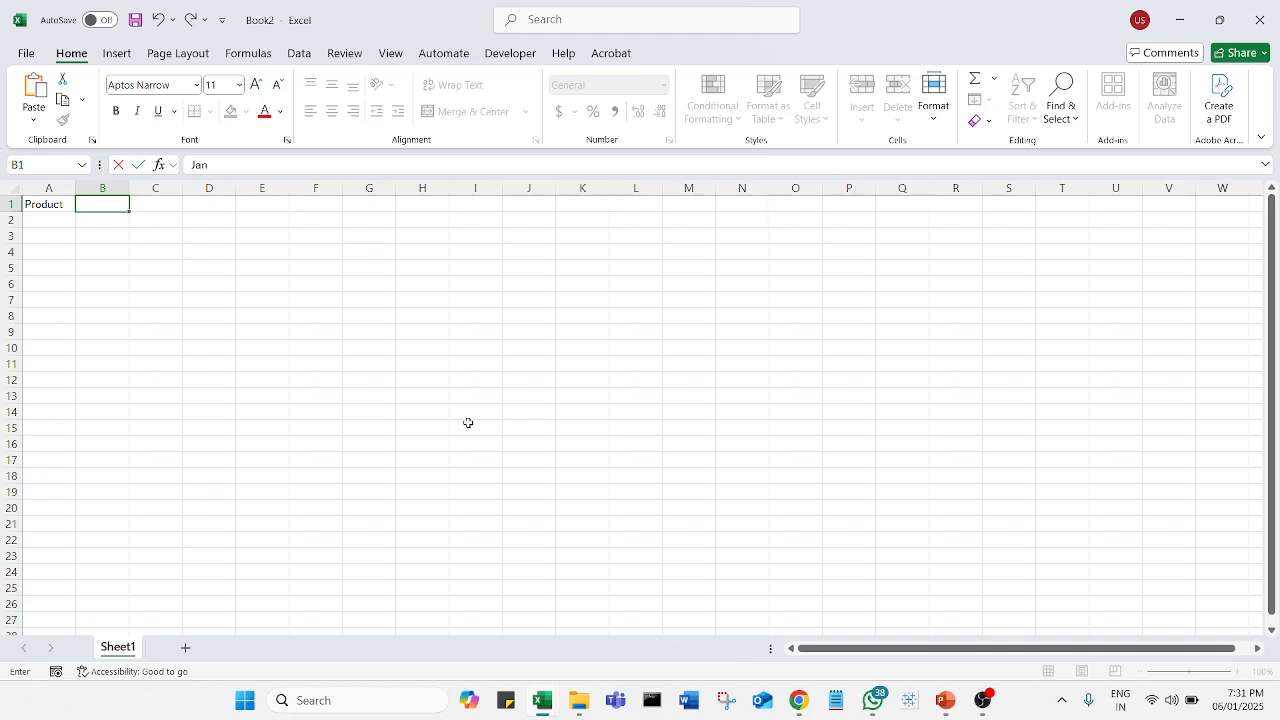
Step: Enter Feb in C1 and extend the month headings from B1 as a series through Jul in H1
{"action": "key", "text": "Tab"}
{"action": "type", "text": "Feb"}
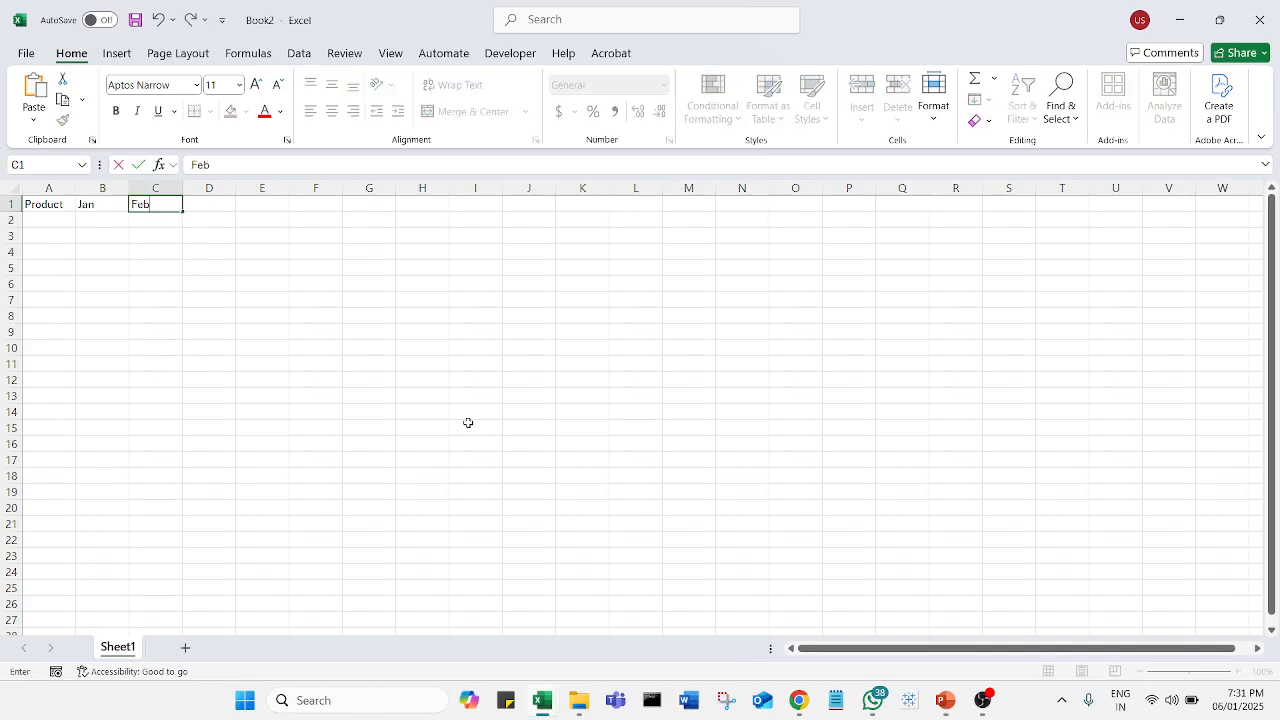
{"action": "left_click", "coordinate": [280, 284]}
{"action": "left_click", "coordinate": [129, 208]}
{"action": "left_click_drag", "start_coordinate": [131, 210], "coordinate": [440, 214]}
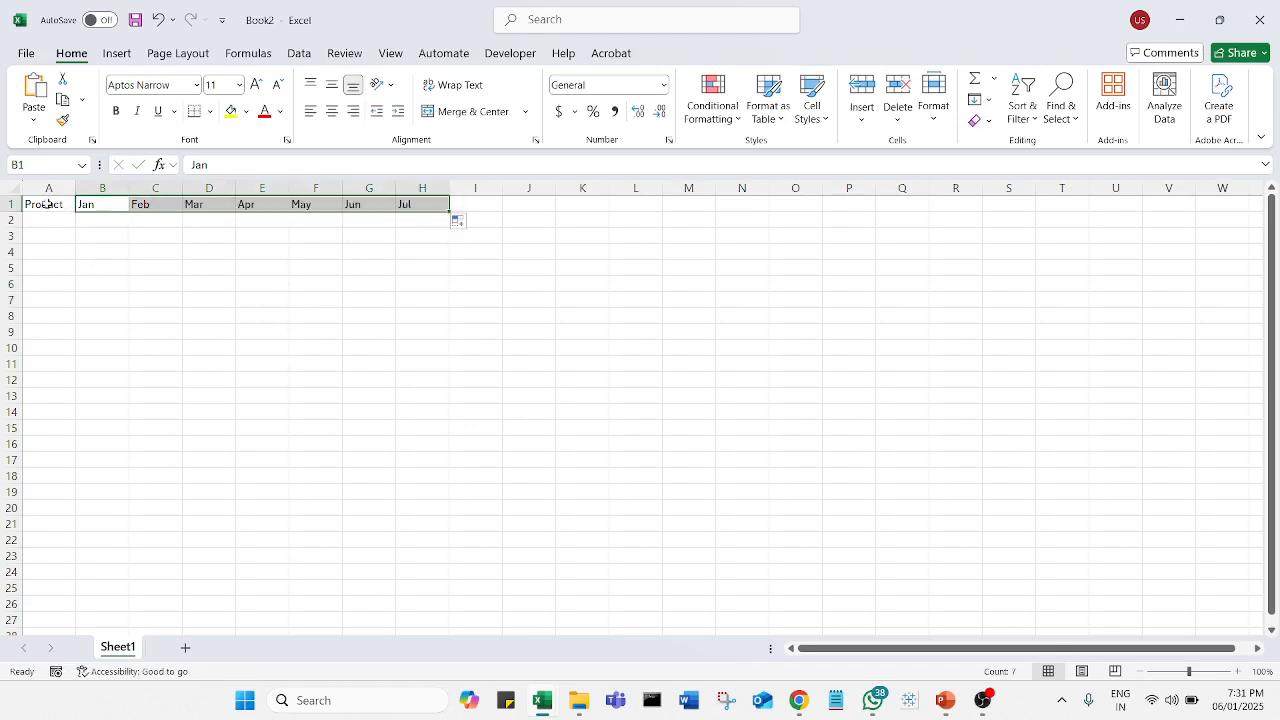
{"action": "left_click", "coordinate": [211, 332]}
Step: Enter the product names Speakers, Mobiles and Bottles in cells A2 to A4
{"action": "scroll", "coordinate": [163, 346], "scroll_direction": "up", "scroll_amount": 4, "text": "ctrl"}
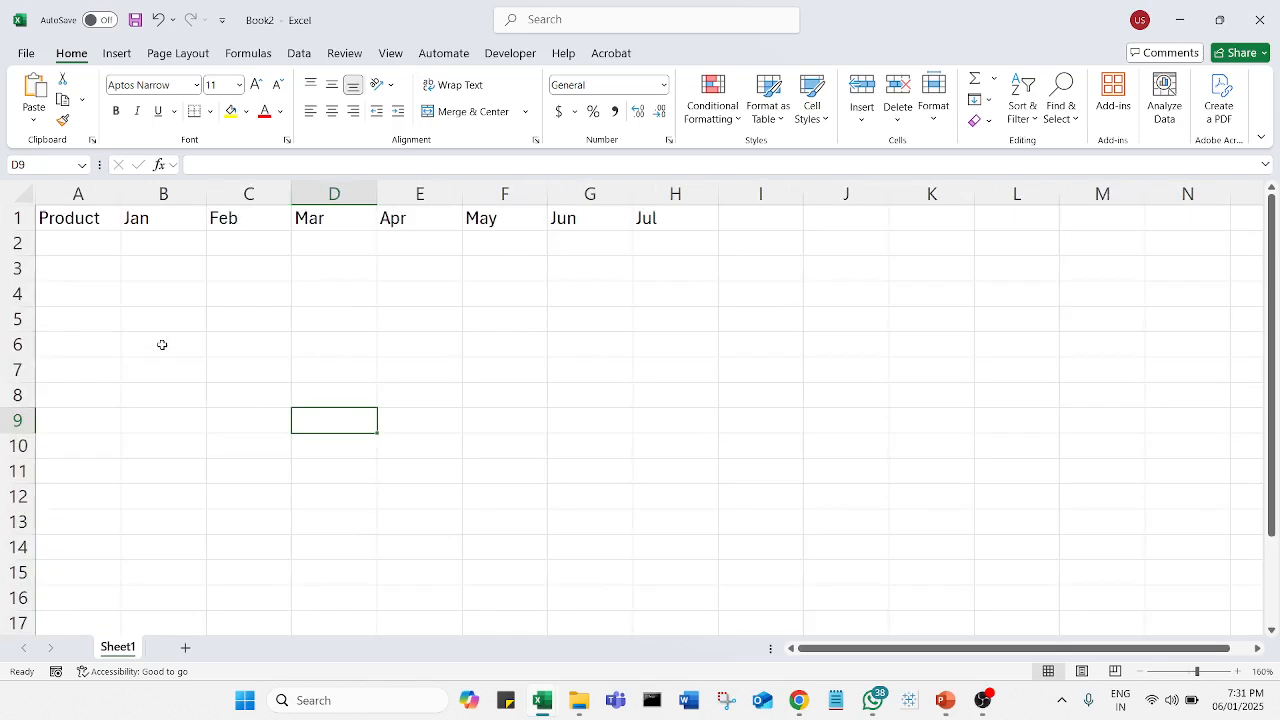
{"action": "left_click", "coordinate": [112, 248]}
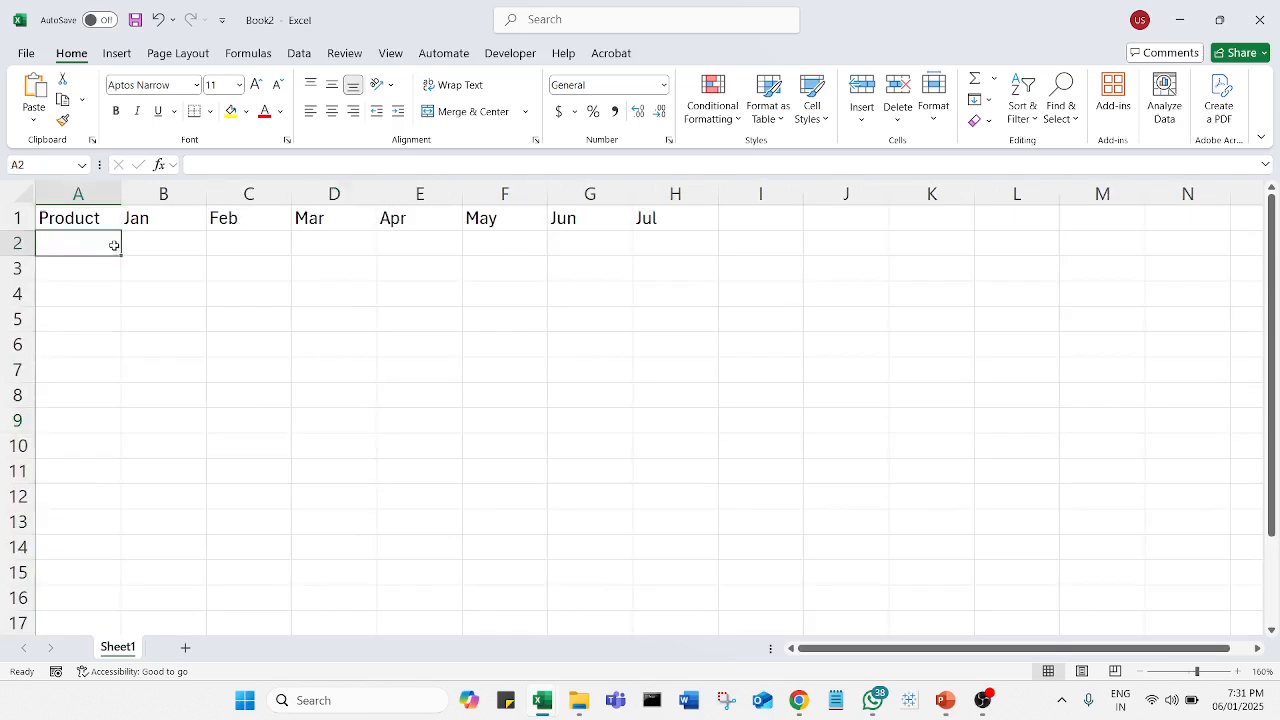
{"action": "type", "text": "Speakers"}
{"action": "key", "text": "Return"}
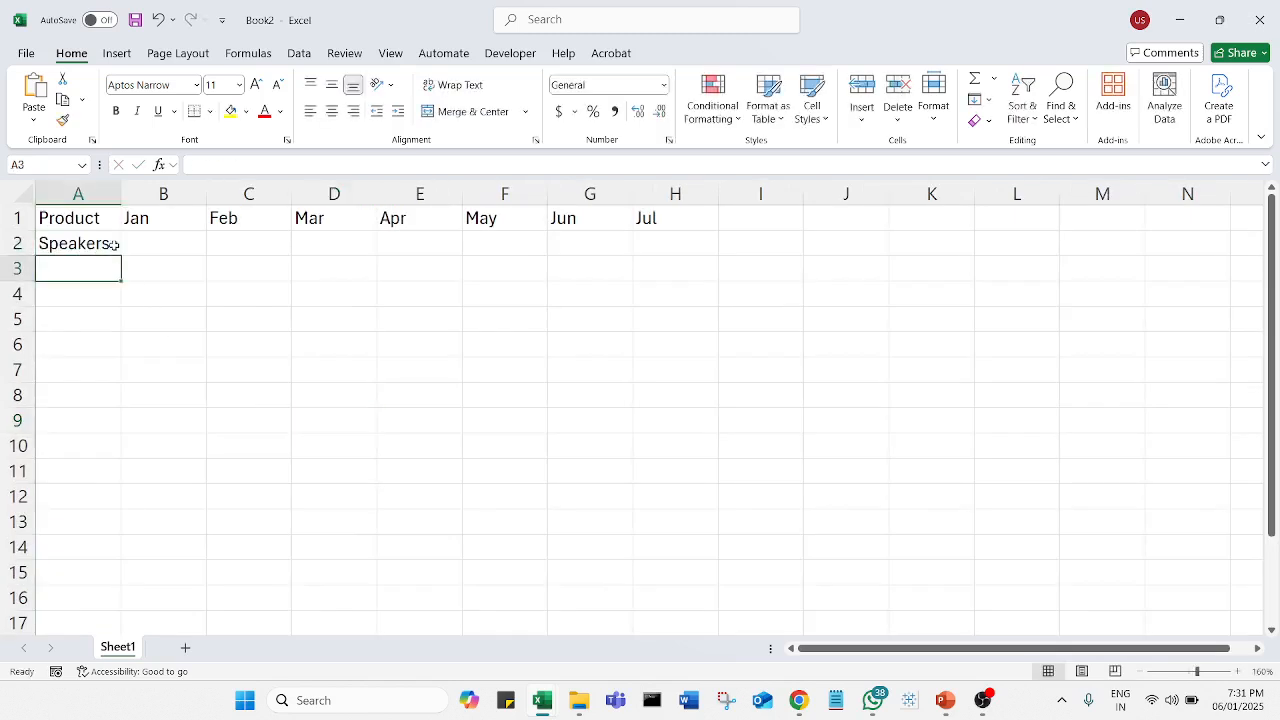
{"action": "type", "text": "Mobile"}
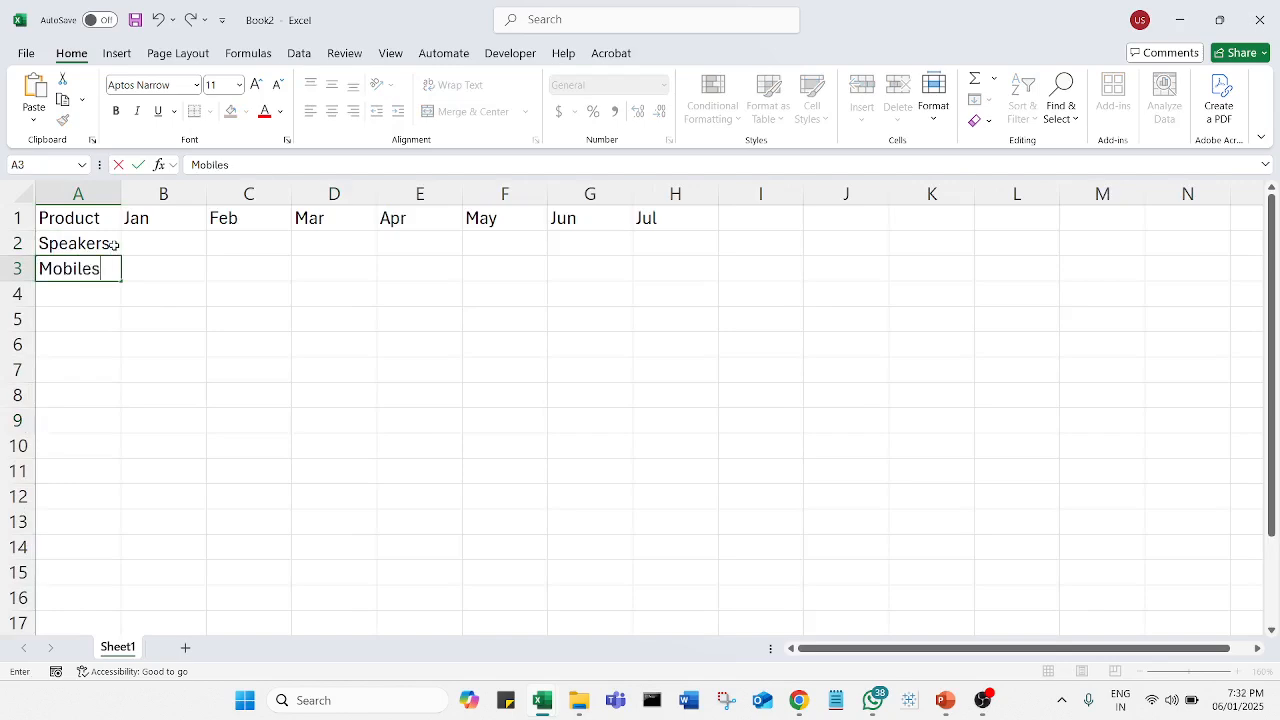
{"action": "type", "text": "s"}
{"action": "key", "text": "Return"}
{"action": "type", "text": "Bottles"}
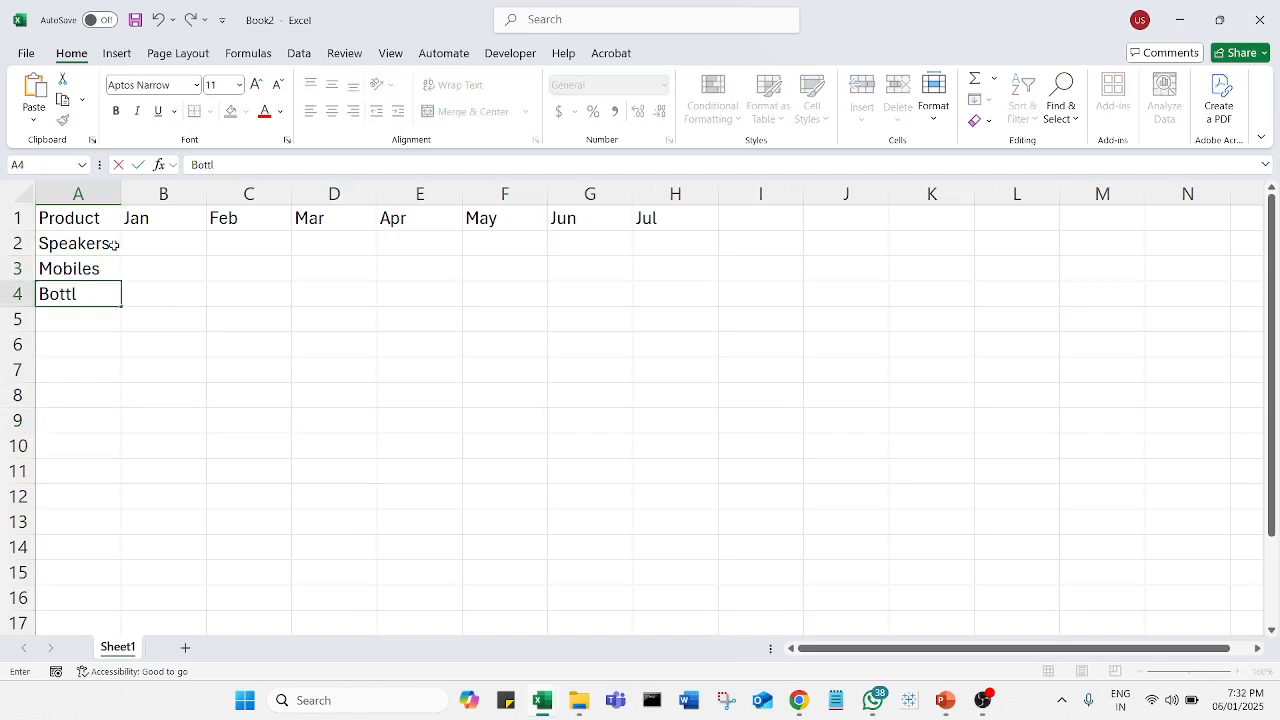
{"action": "key", "text": "Return"}
Step: Enter the product names Tables and Pencils in cells A5 and A6
{"action": "type", "text": "Tables"}
{"action": "key", "text": "Return"}
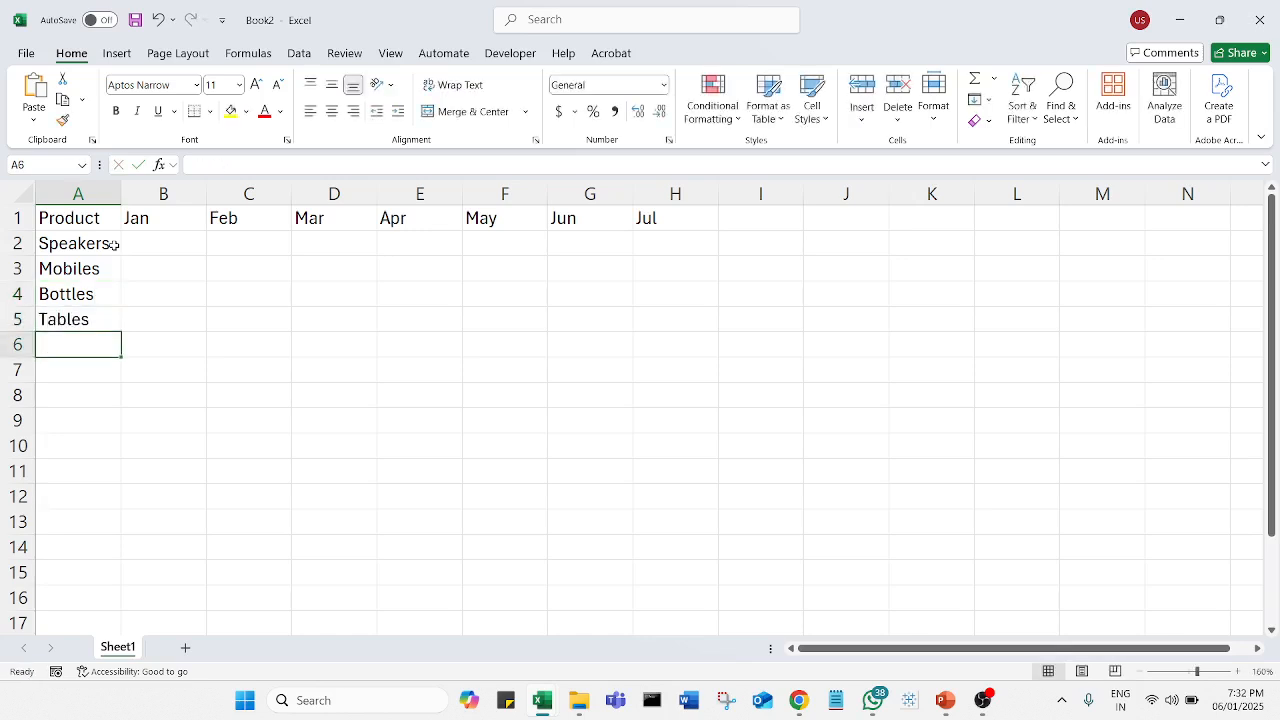
{"action": "type", "text": "Pence"}
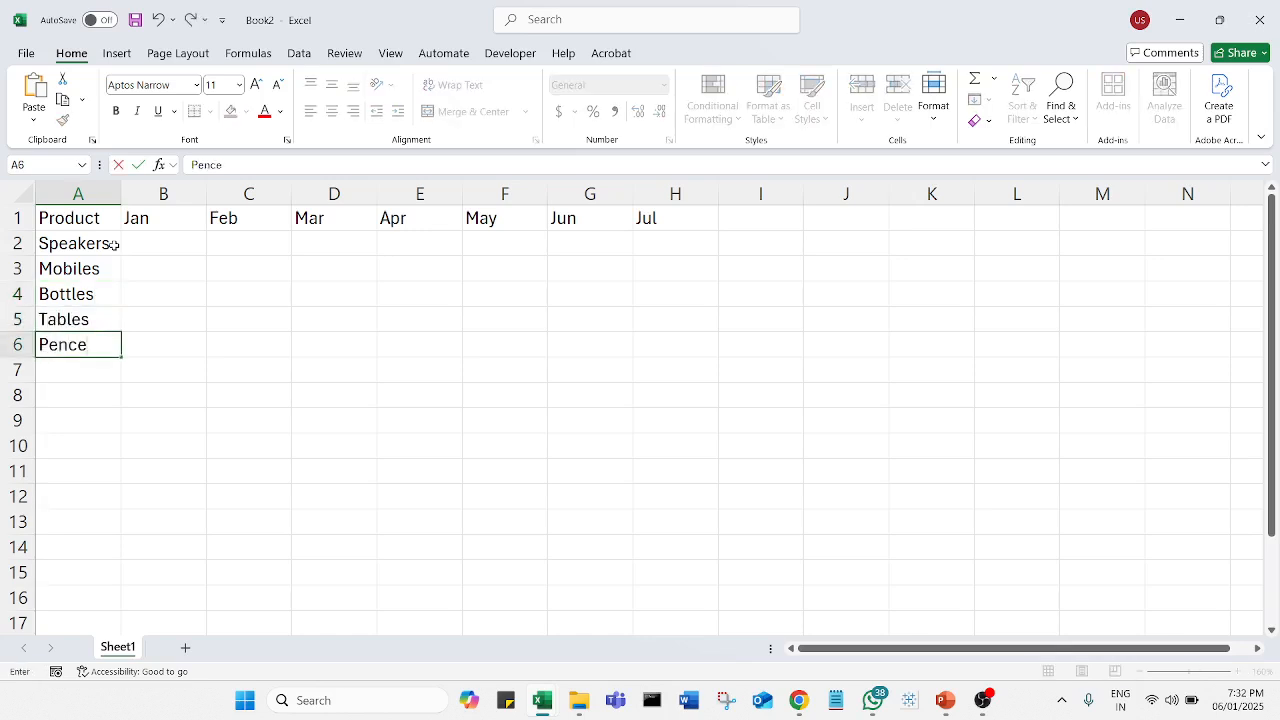
{"action": "key", "text": "BackSpace"}
{"action": "type", "text": "ils"}
{"action": "key", "text": "Return"}
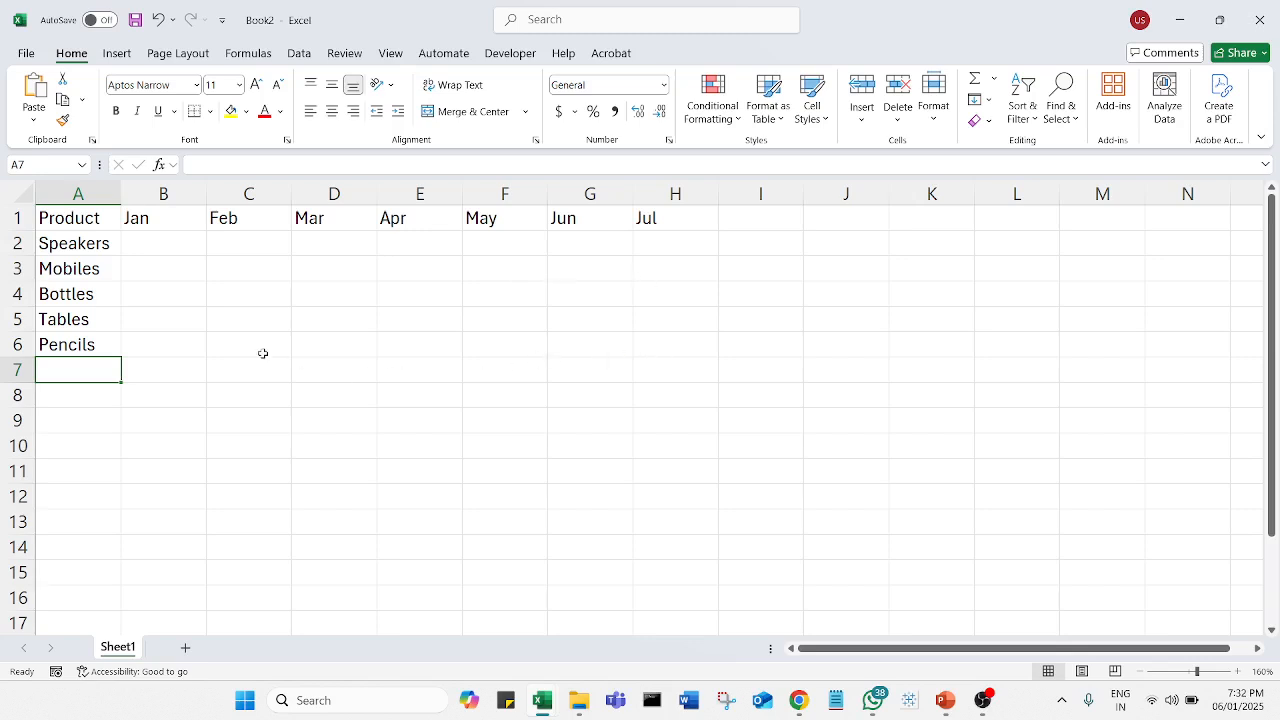
Step: Enter the formula =RANDBETWEEN(1000,5000) in B2 for the January figure of Speakers
{"action": "left_click", "coordinate": [175, 250]}
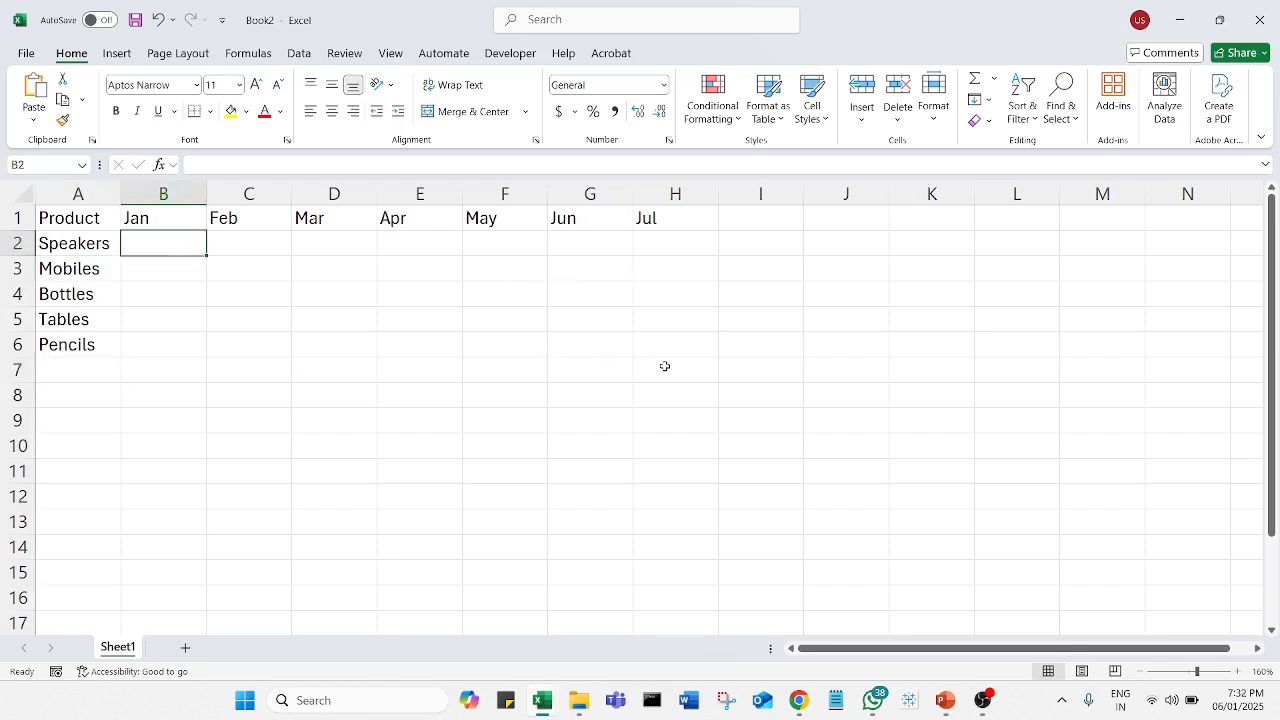
{"action": "type", "text": "=rand"}
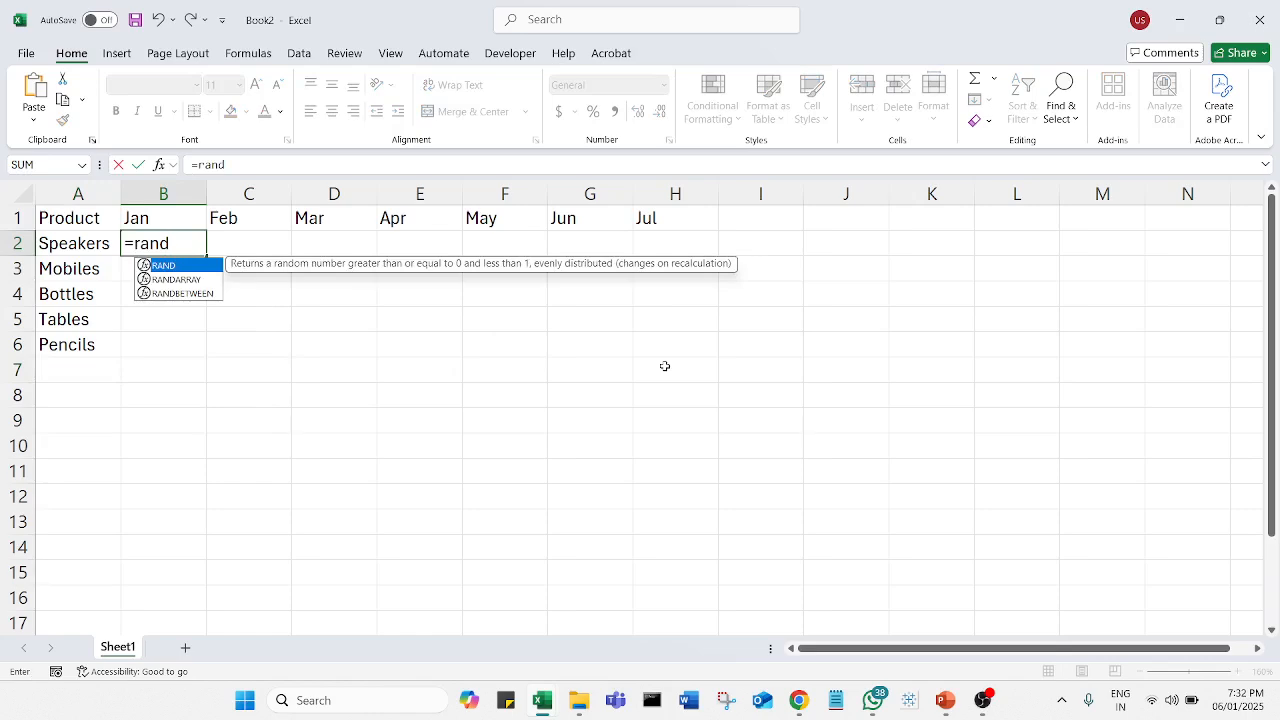
{"action": "left_click", "coordinate": [210, 293]}
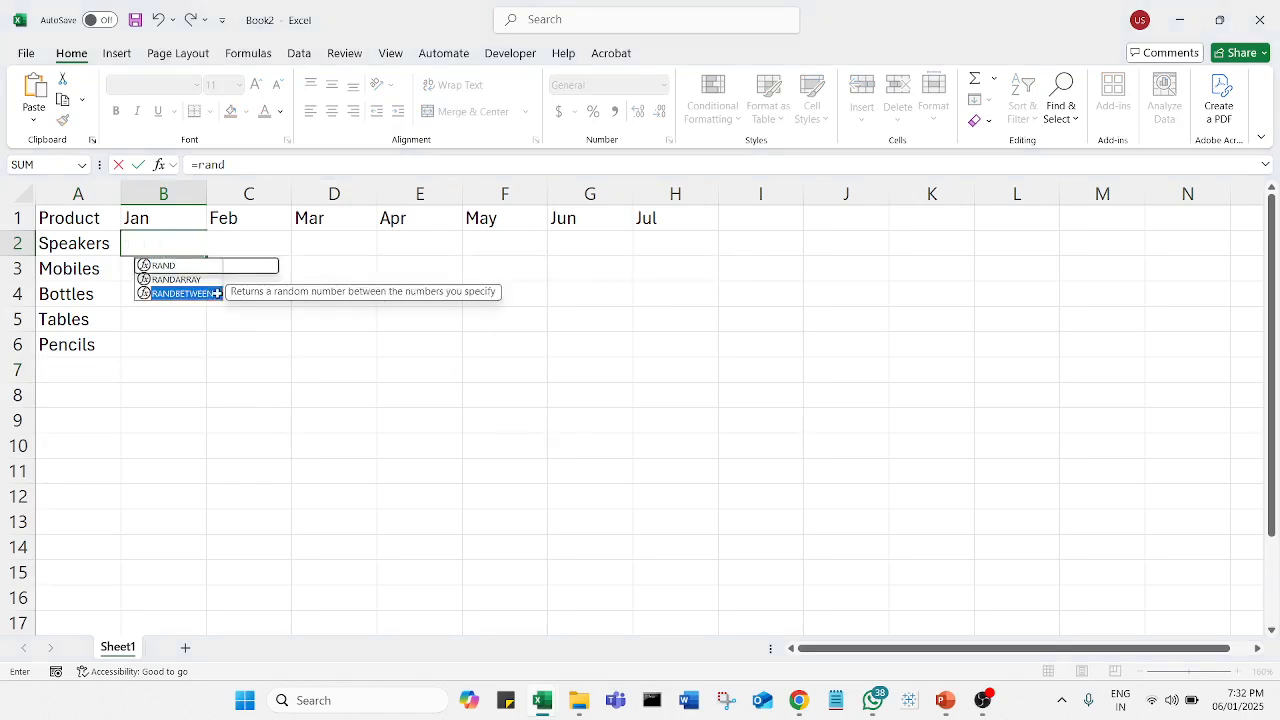
{"action": "double_click", "coordinate": [216, 293]}
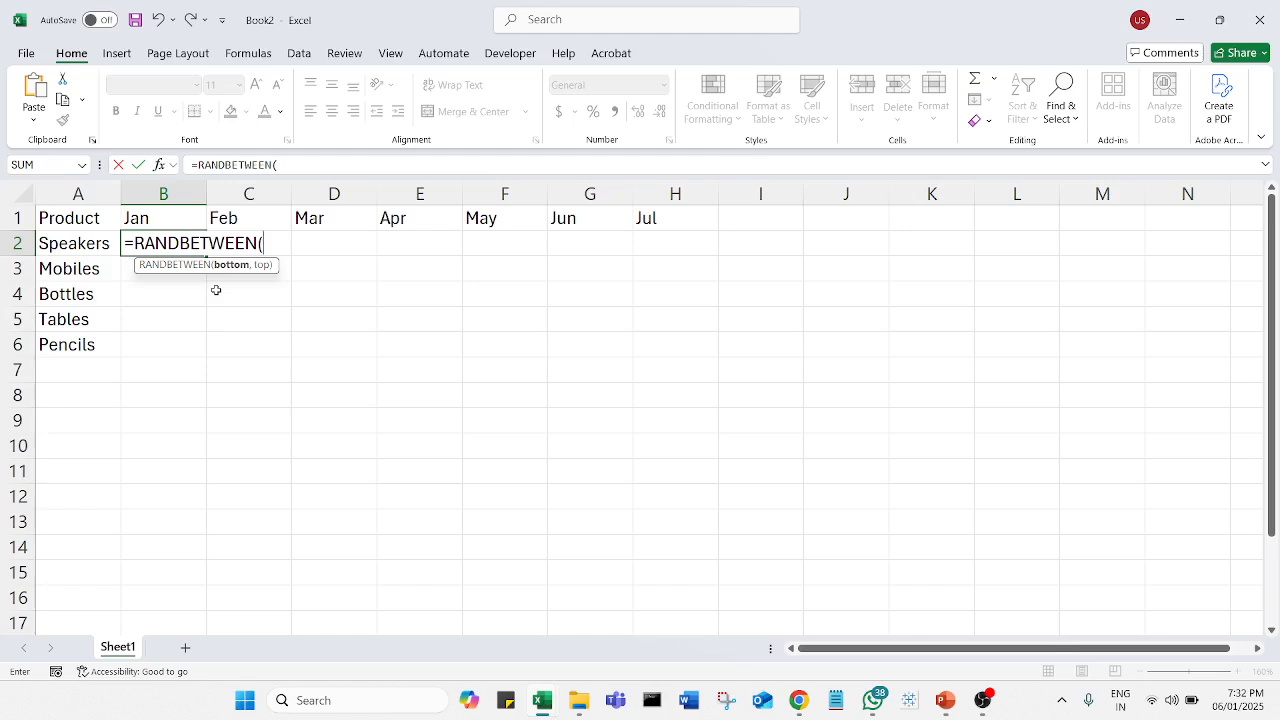
{"action": "type", "text": "1000,"}
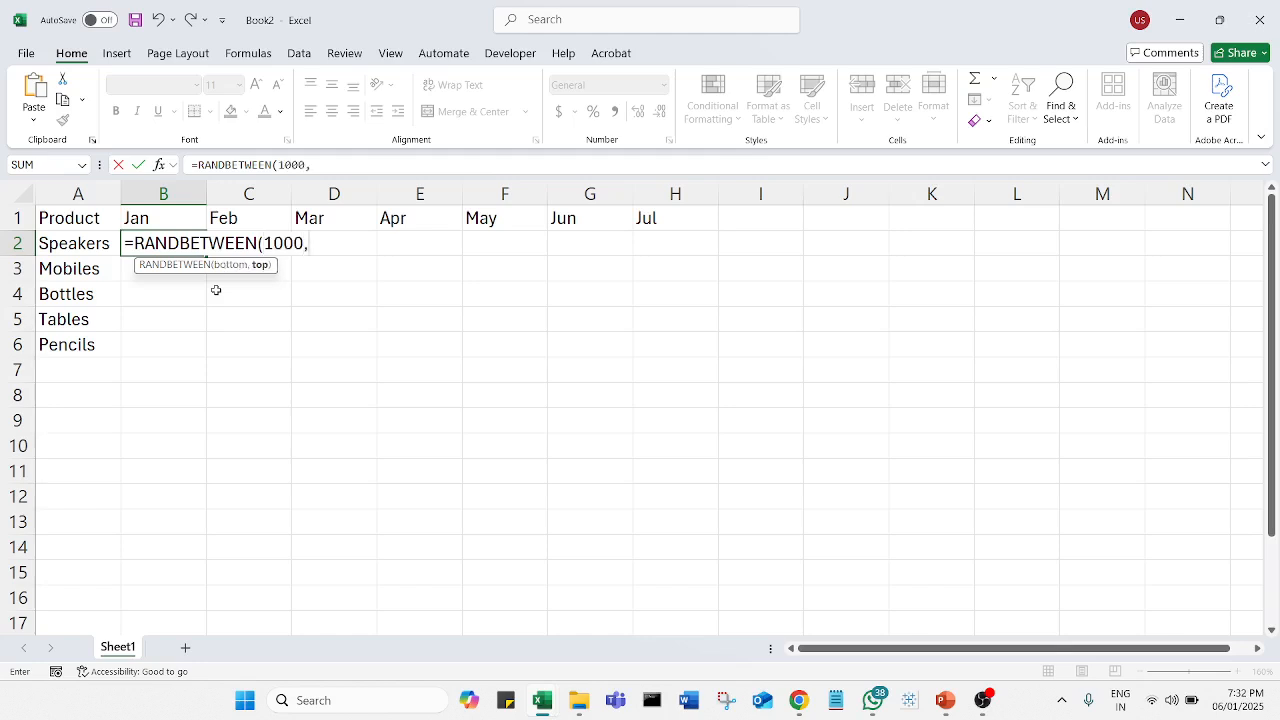
{"action": "type", "text": "5000)"}
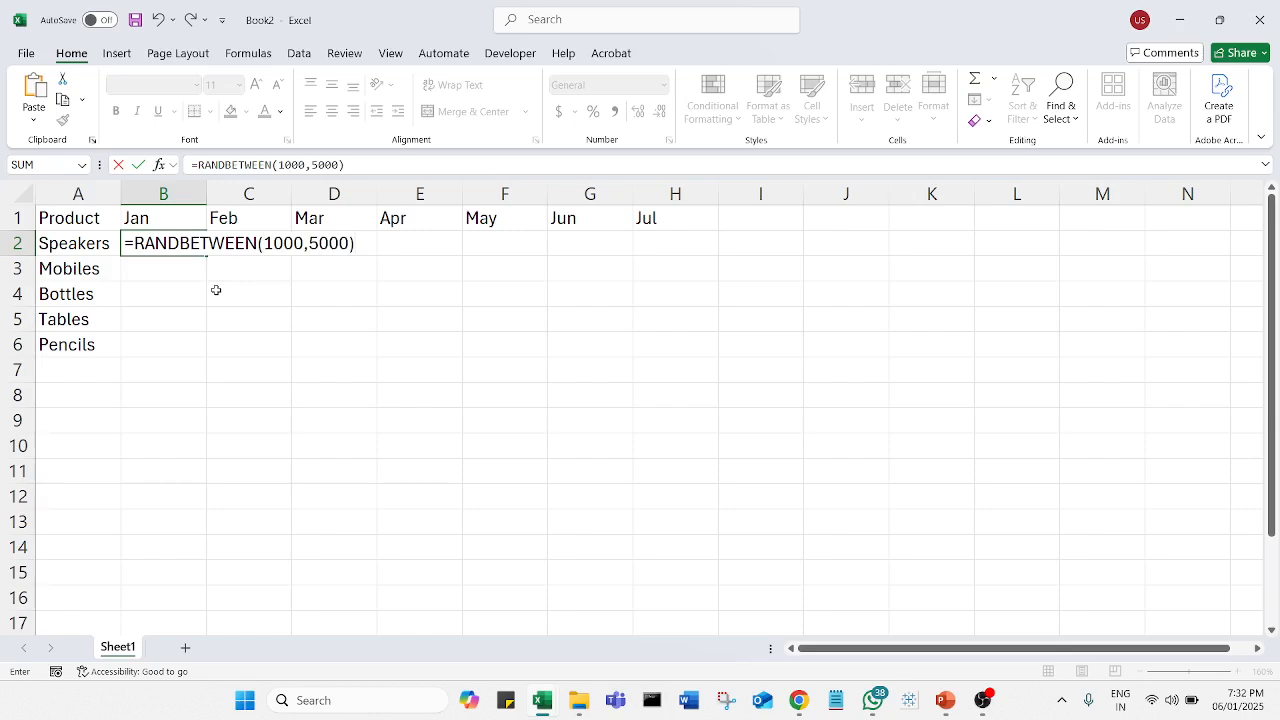
{"action": "key", "text": "Return"}
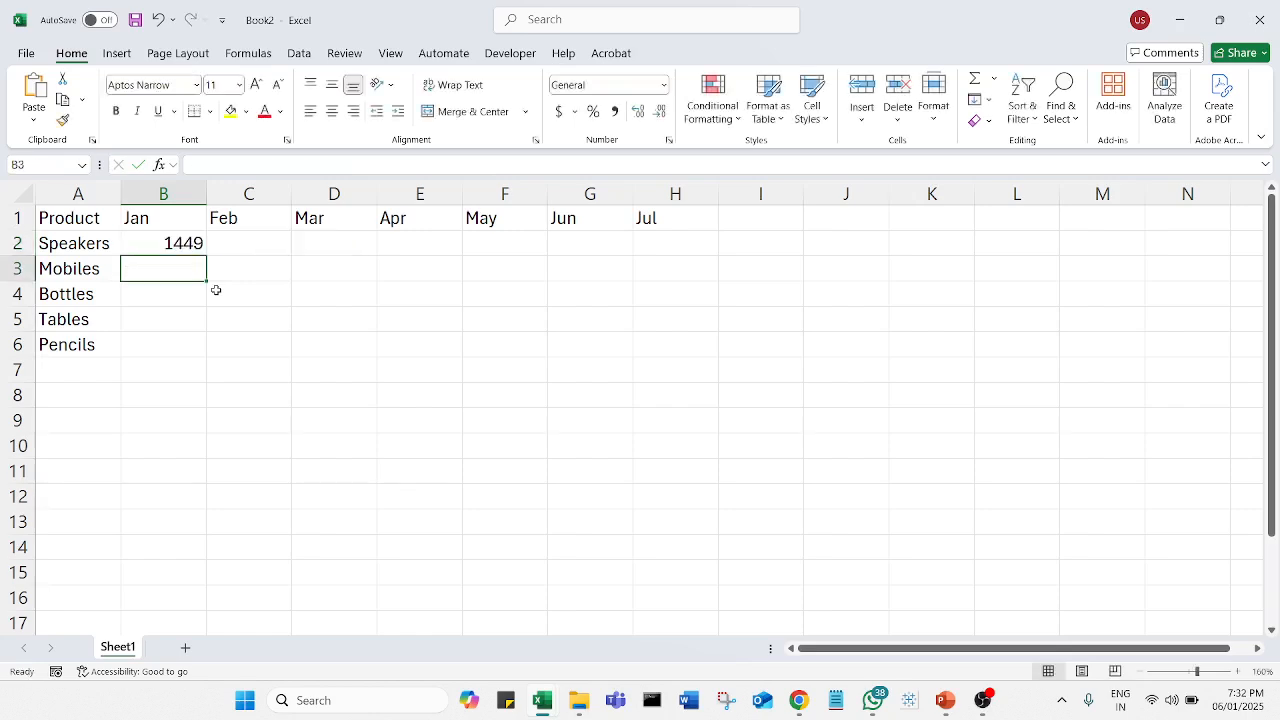
Step: Fill the random-number formula from B2 across all months and products through H6, and inspect a few filled cells
{"action": "left_click", "coordinate": [185, 241]}
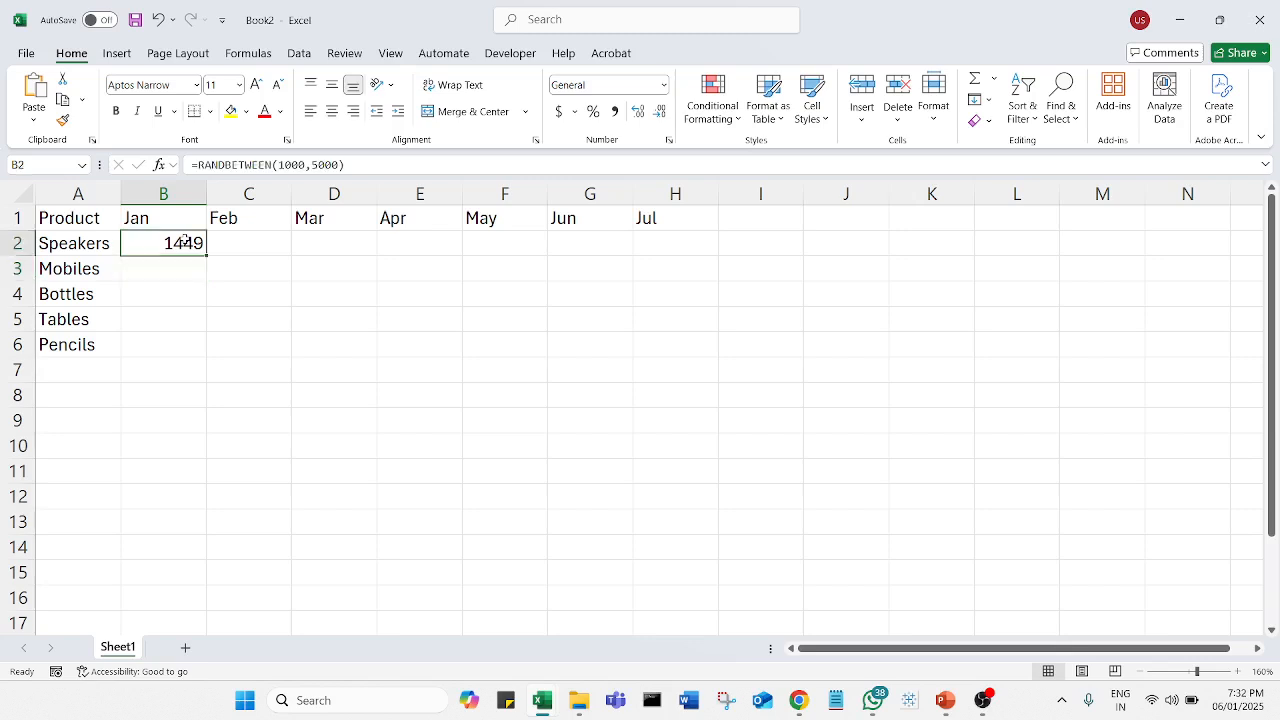
{"action": "left_click_drag", "start_coordinate": [205, 257], "coordinate": [712, 366]}
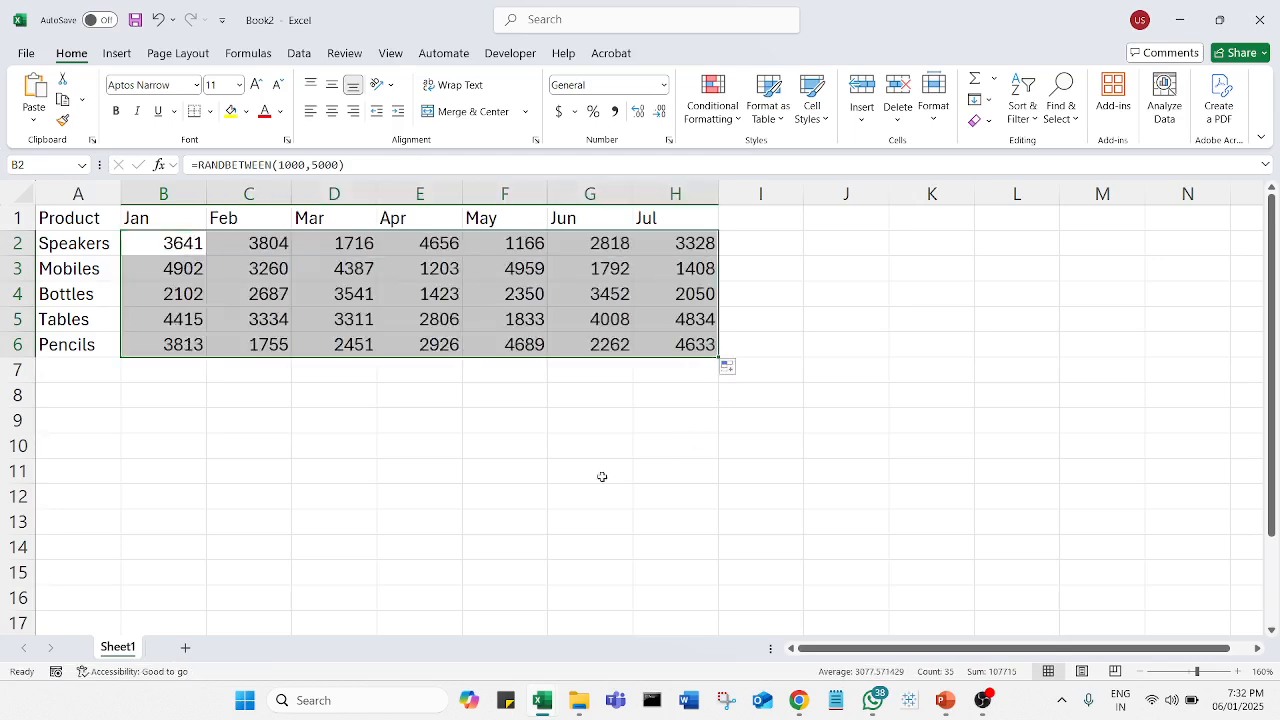
{"action": "left_click", "coordinate": [252, 413]}
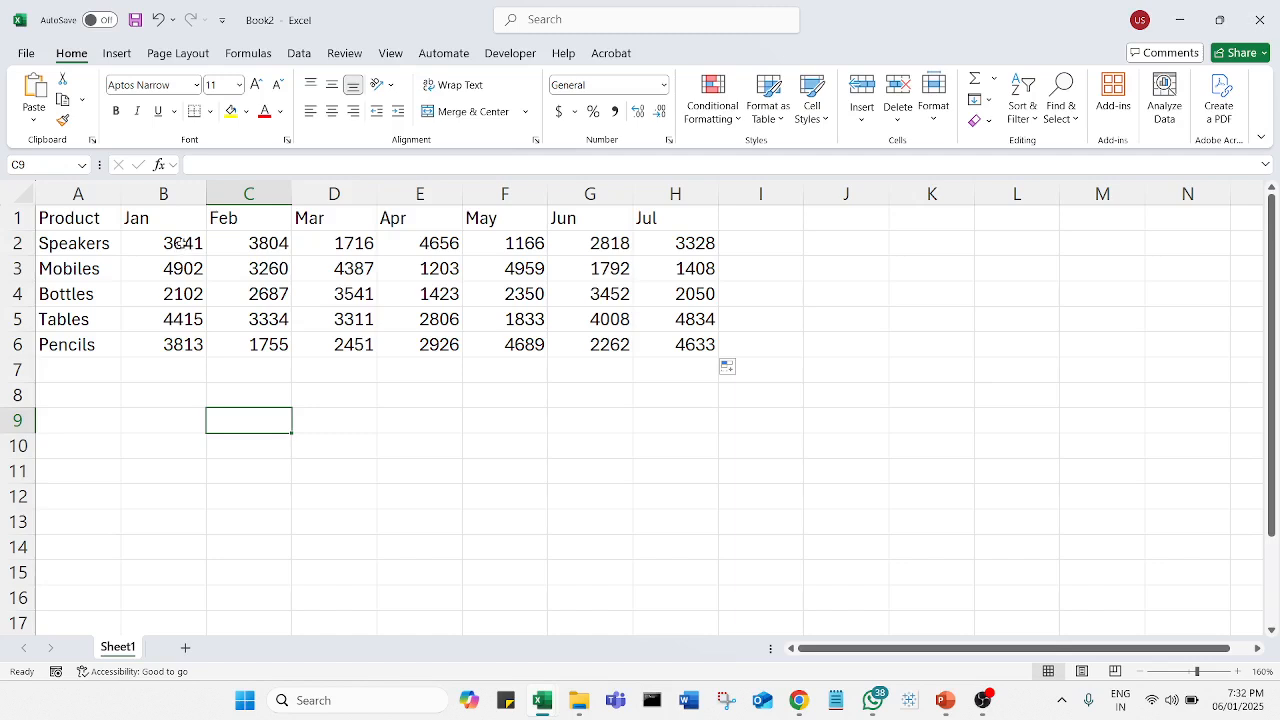
{"action": "left_click", "coordinate": [181, 243]}
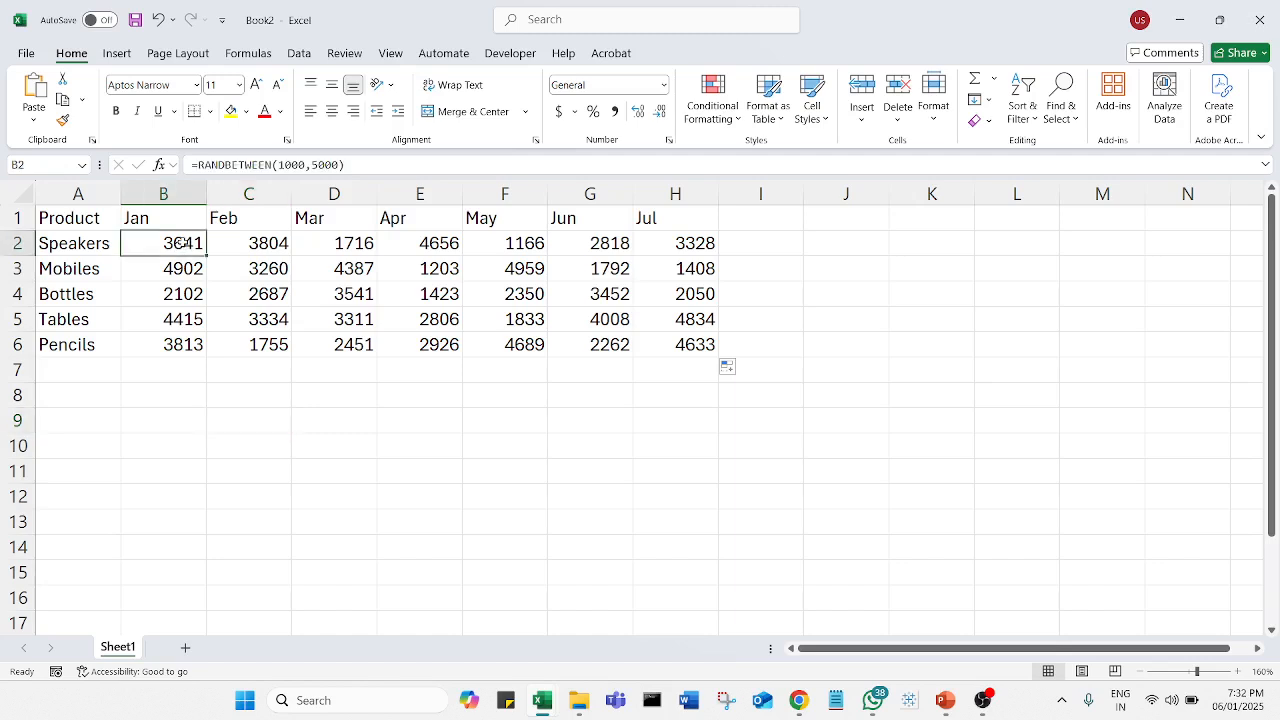
{"action": "left_click", "coordinate": [281, 268]}
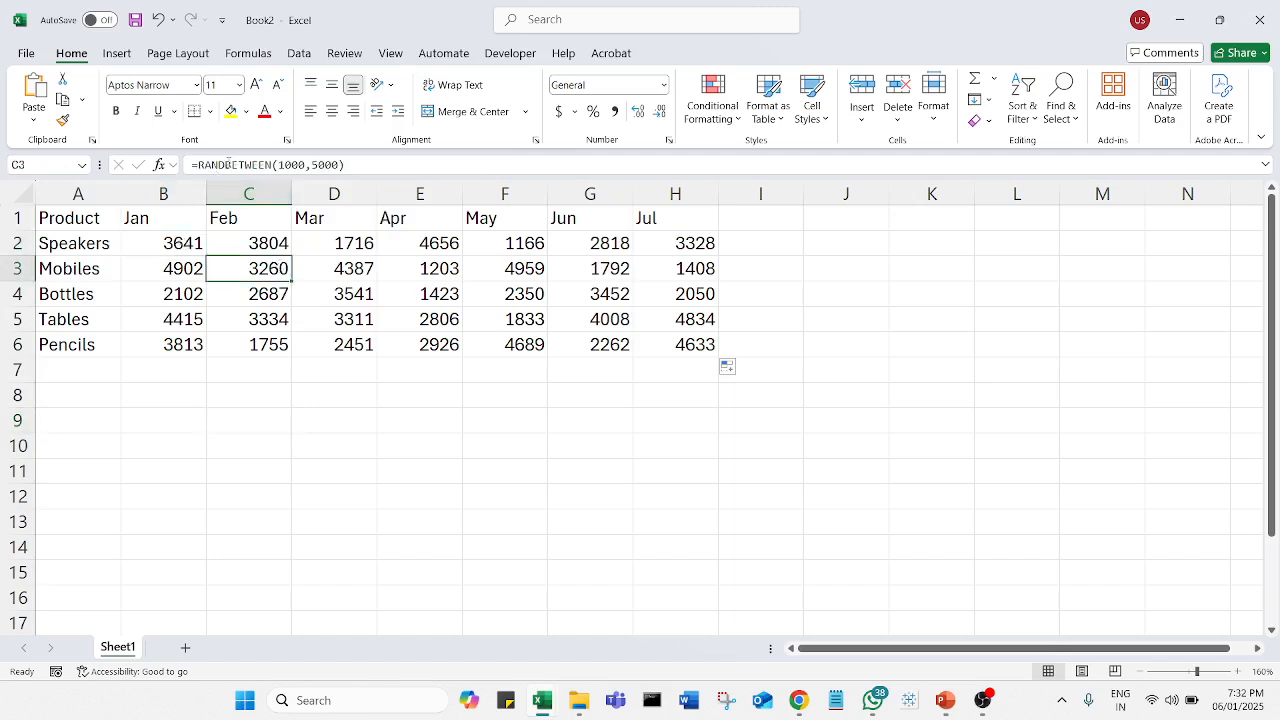
{"action": "left_click", "coordinate": [409, 294]}
{"action": "left_click", "coordinate": [298, 450]}
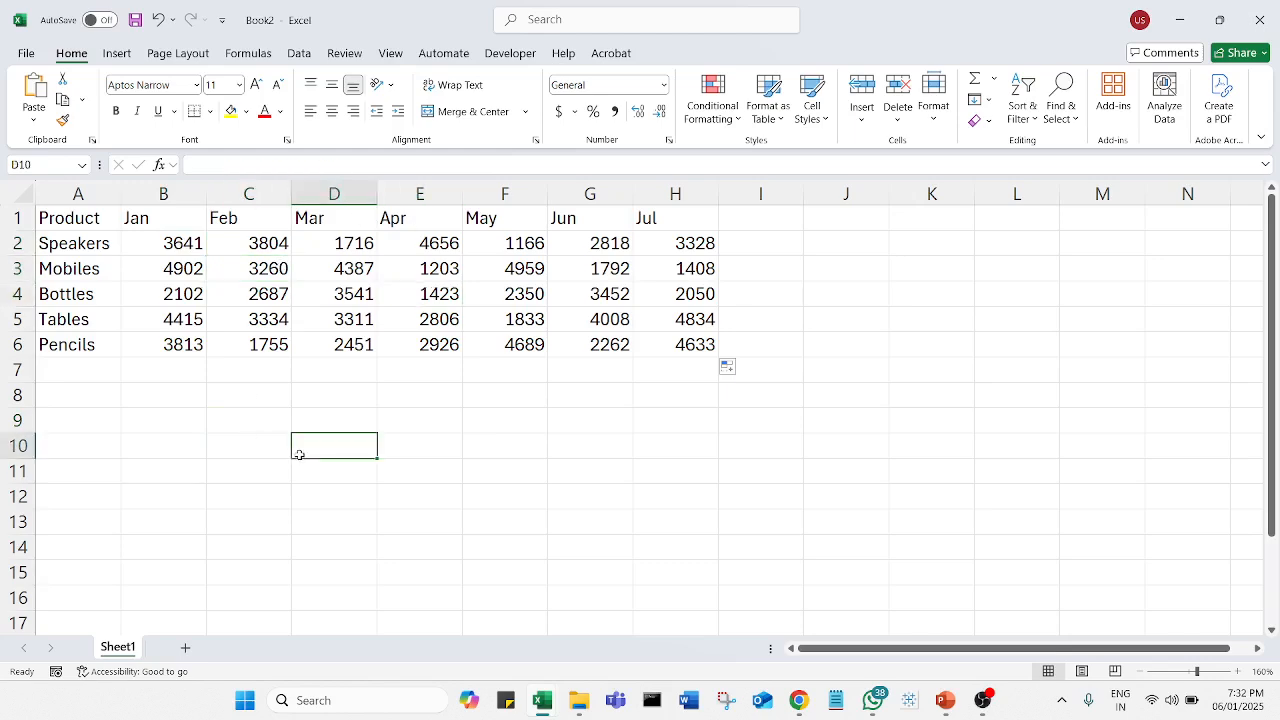
Step: Replace the formulas in B2:H6 with fixed numbers by pasting the copied range over itself as values, and spot-check several cells
{"action": "left_click_drag", "start_coordinate": [186, 243], "coordinate": [664, 338]}
{"action": "right_click", "coordinate": [664, 338]}
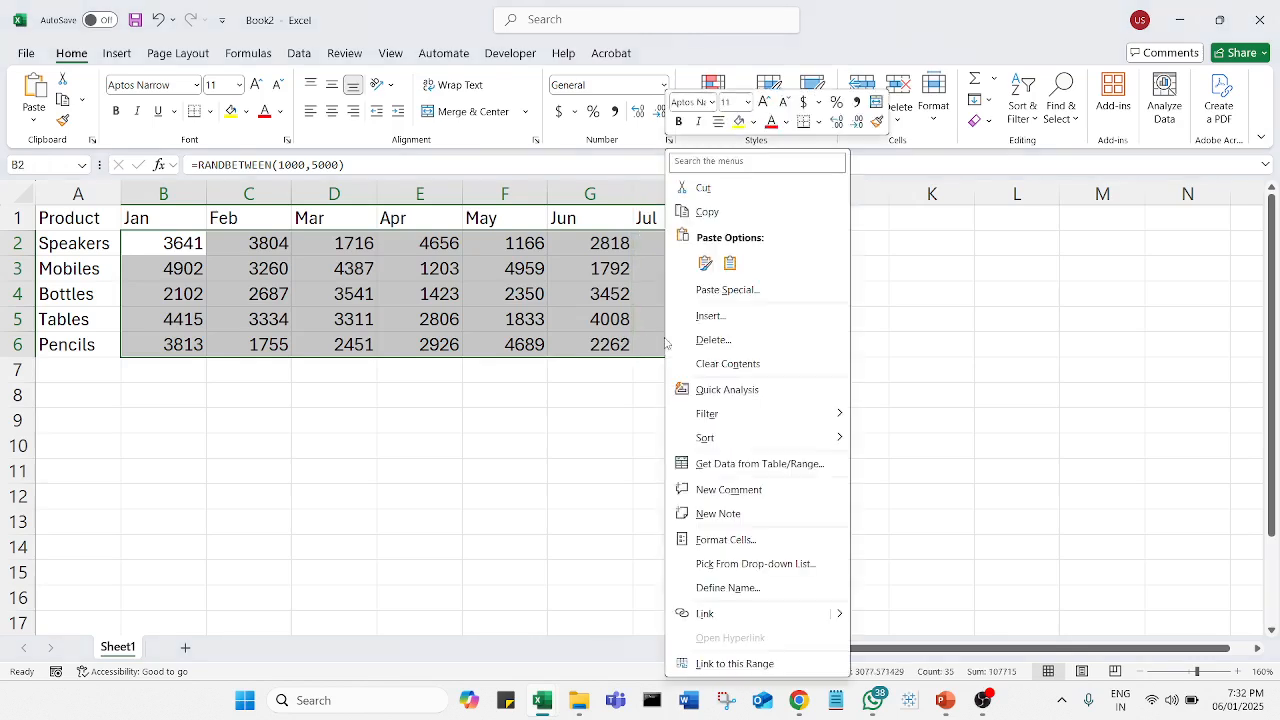
{"action": "left_click", "coordinate": [768, 222]}
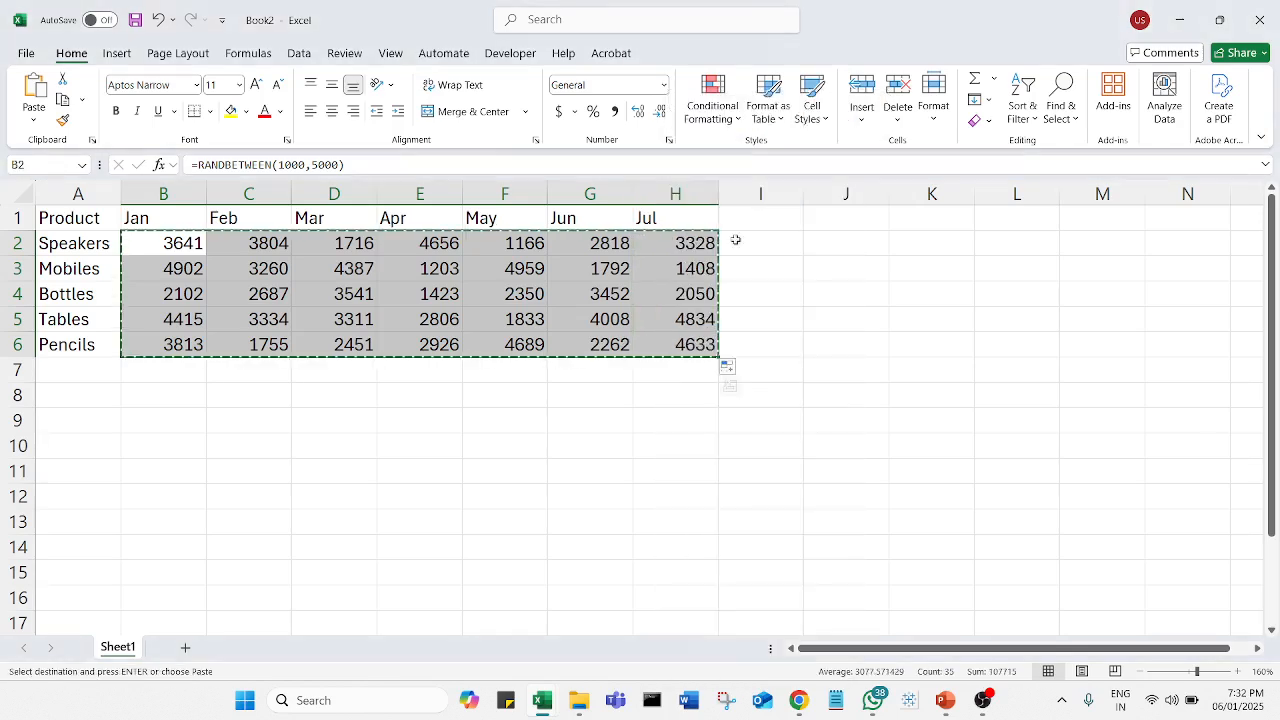
{"action": "right_click", "coordinate": [188, 260]}
{"action": "left_click", "coordinate": [252, 263]}
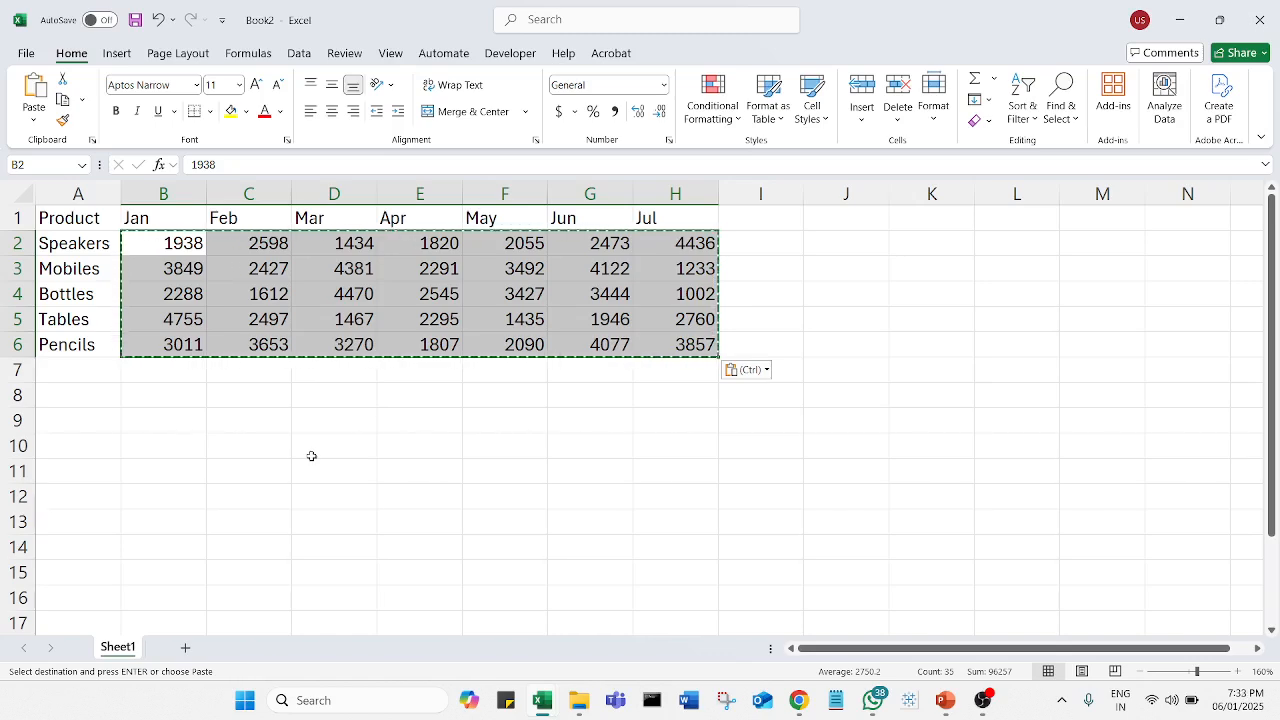
{"action": "key", "text": "Escape"}
{"action": "left_click", "coordinate": [313, 457]}
{"action": "left_click", "coordinate": [166, 275]}
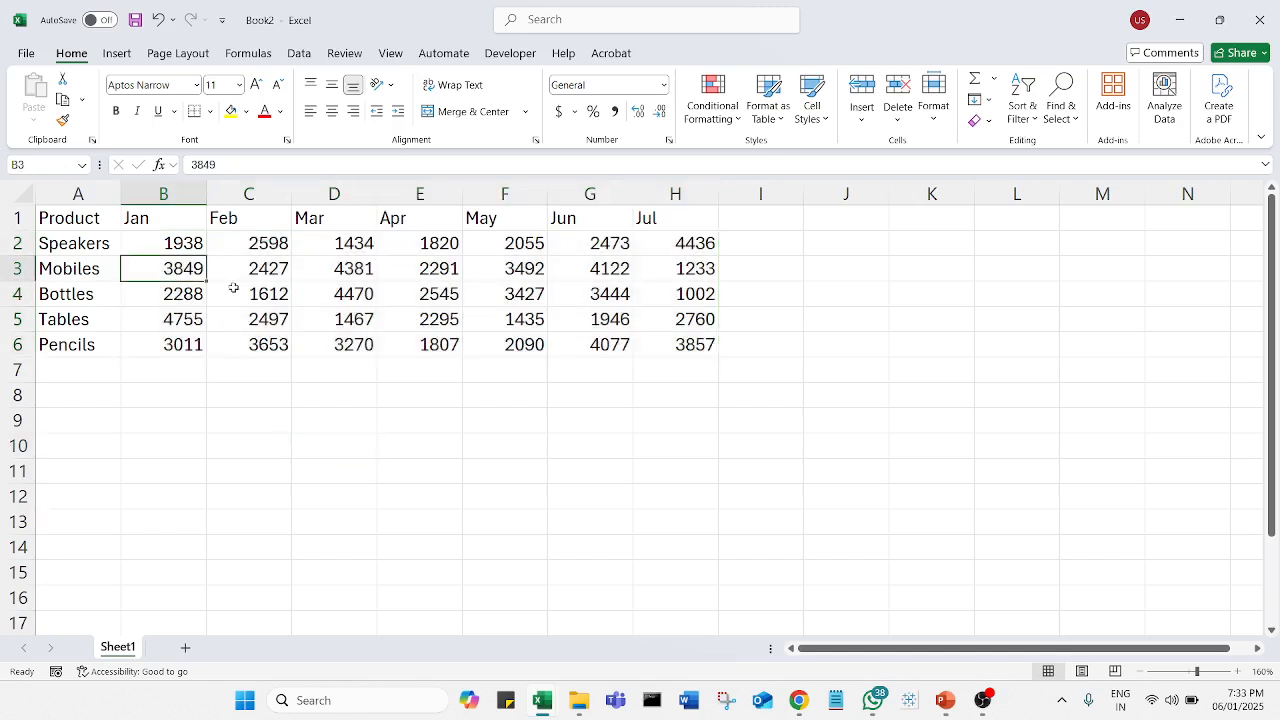
{"action": "left_click", "coordinate": [383, 291]}
{"action": "left_click", "coordinate": [586, 271]}
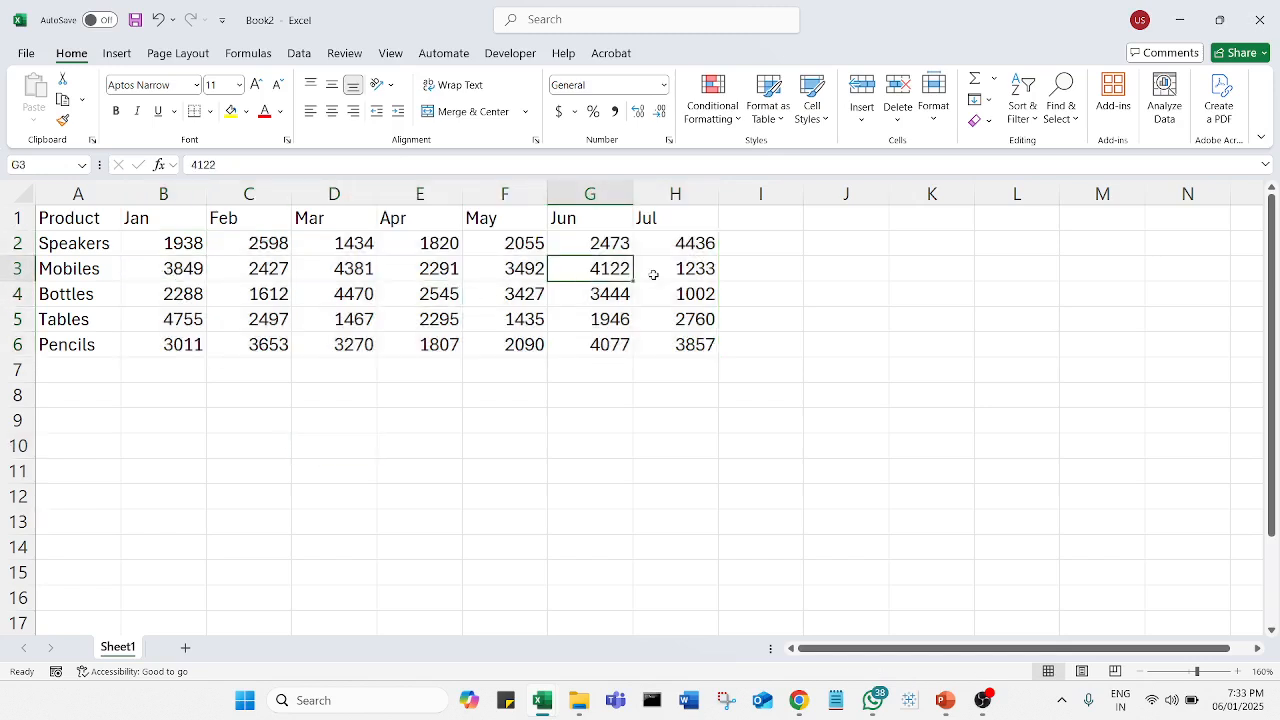
{"action": "left_click", "coordinate": [702, 292]}
{"action": "left_click", "coordinate": [693, 341]}
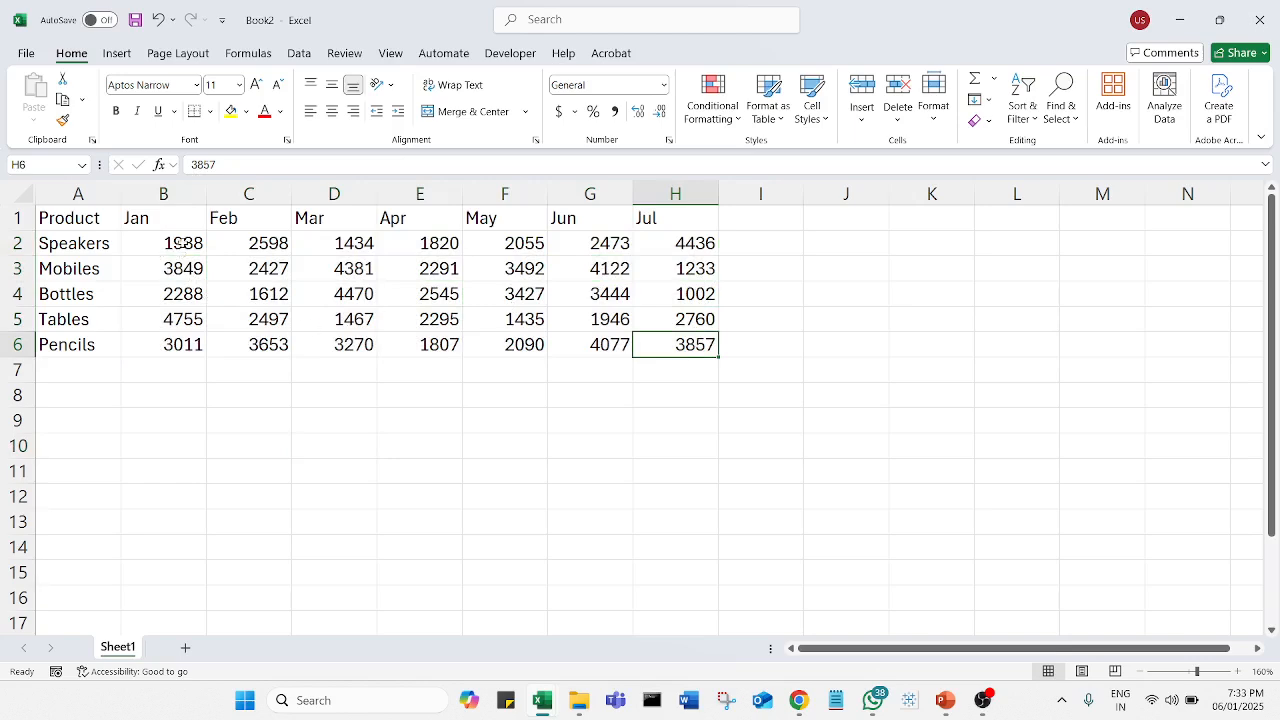
Step: Enter the formula =ROUNDUP(B2,4) in cell B9
{"action": "left_click", "coordinate": [188, 420]}
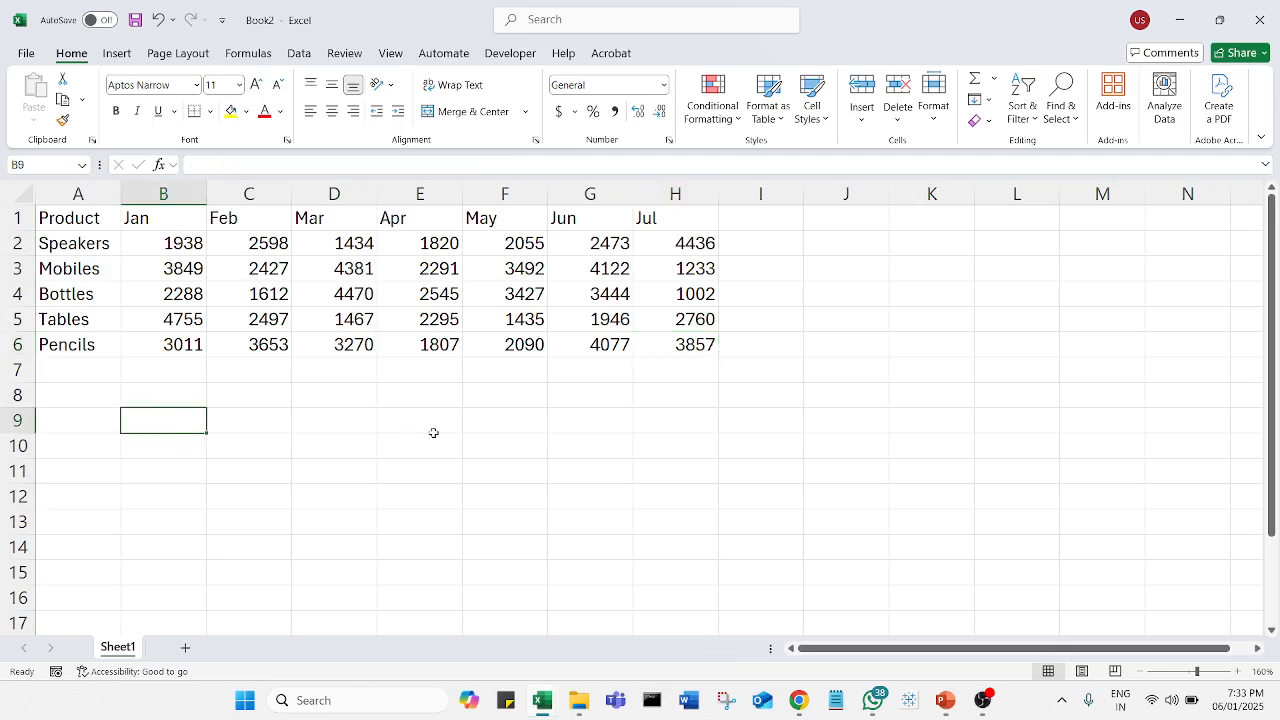
{"action": "type", "text": "=round"}
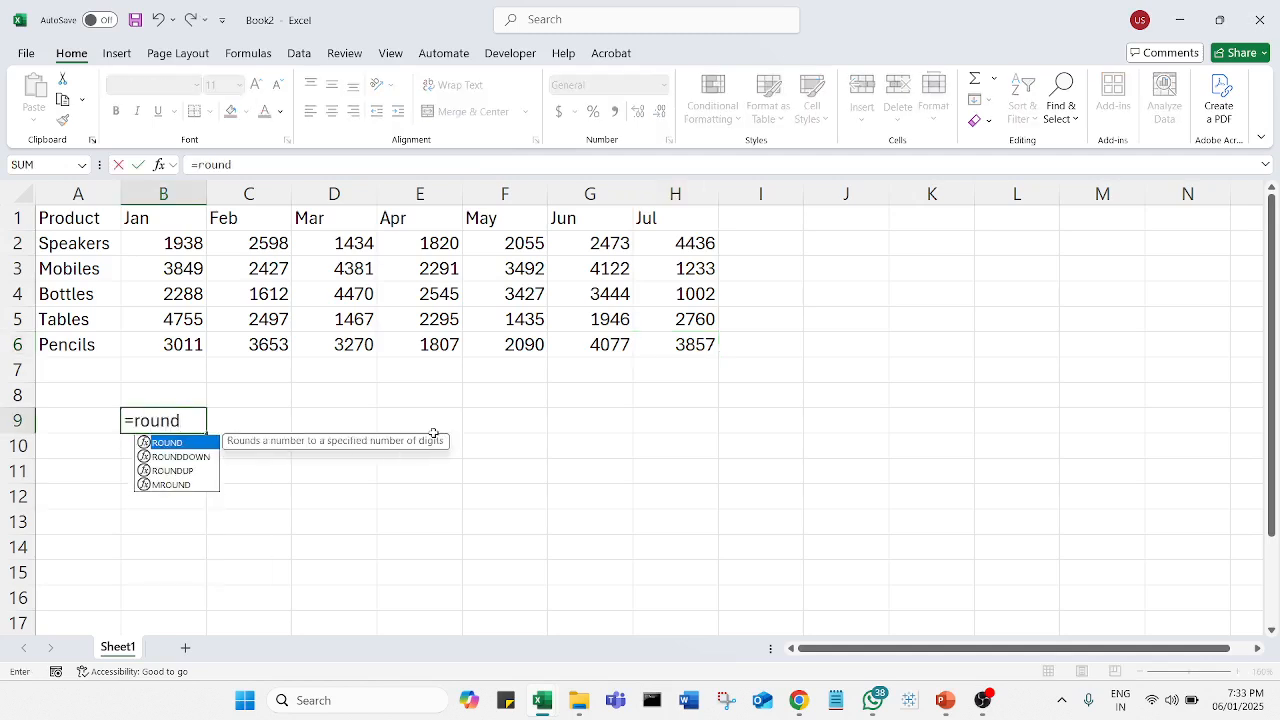
{"action": "double_click", "coordinate": [192, 472]}
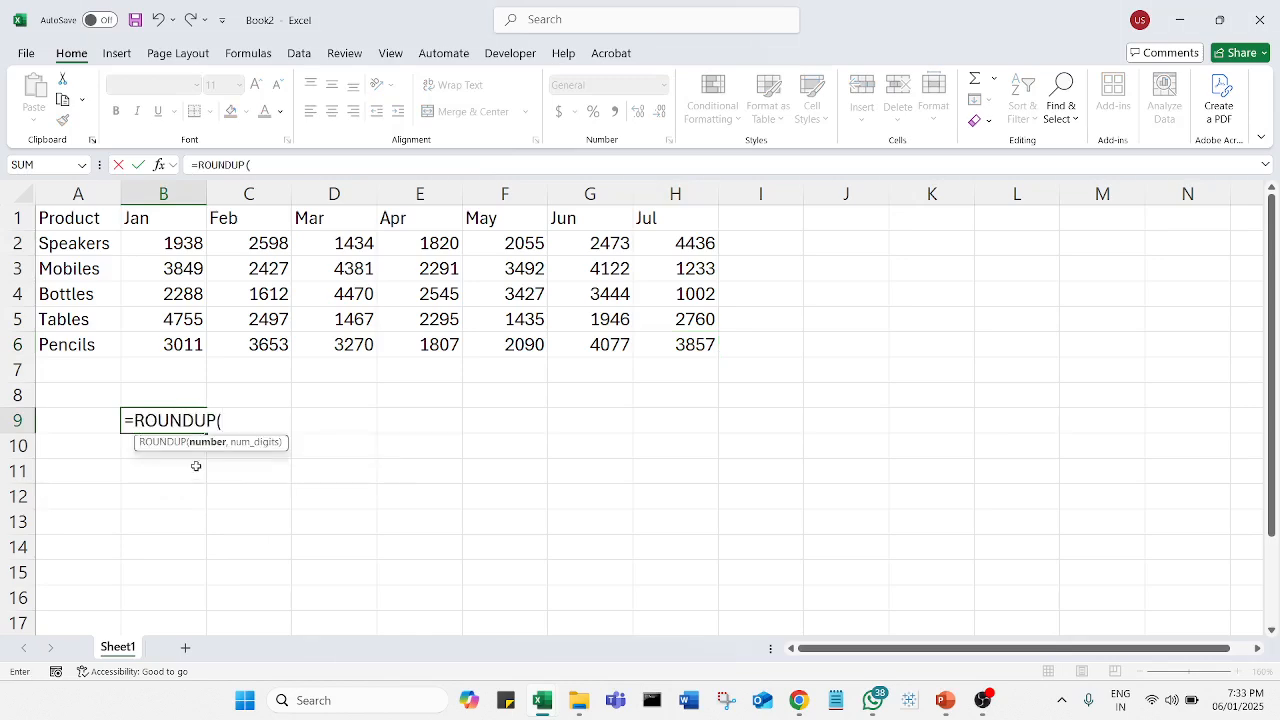
{"action": "left_click", "coordinate": [186, 244]}
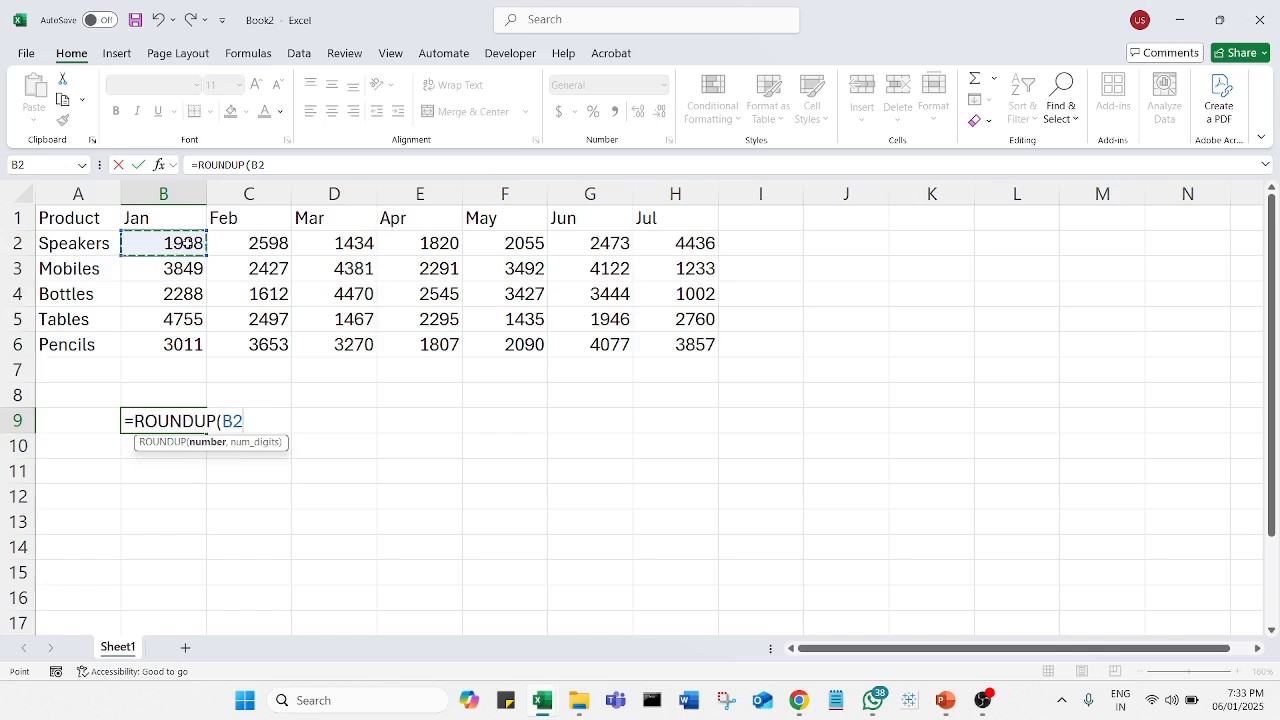
{"action": "type", "text": ","}
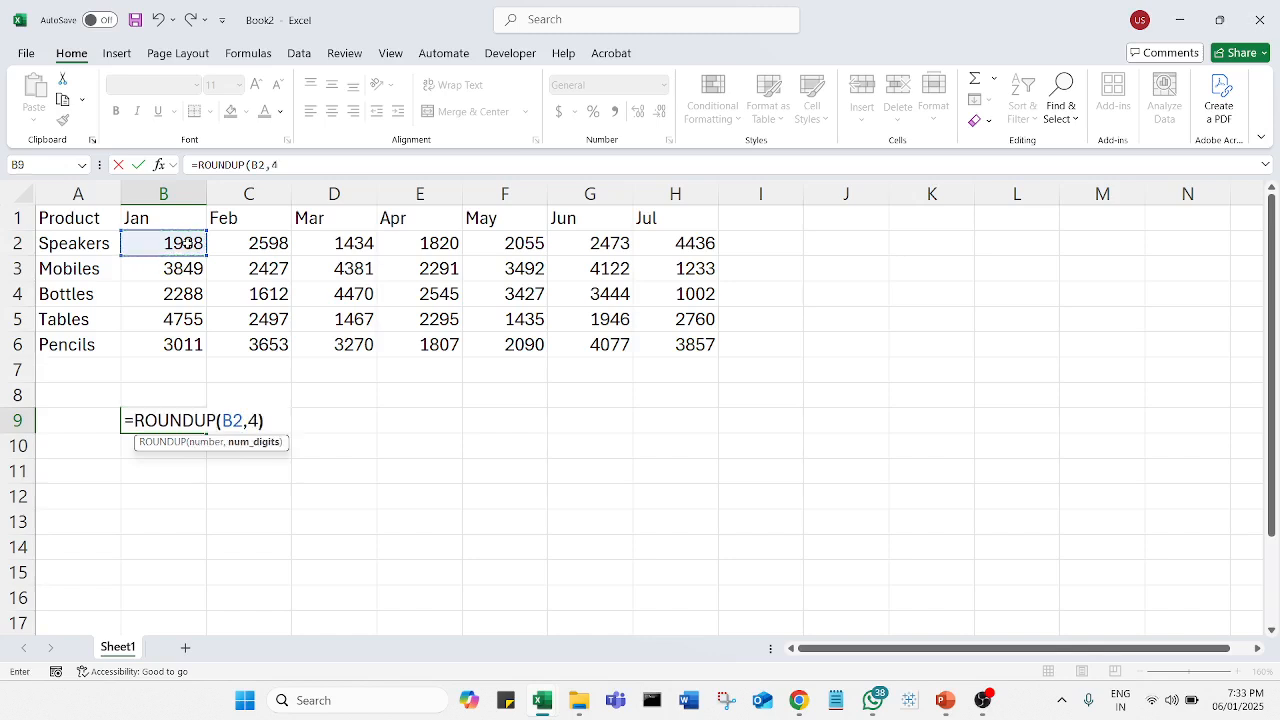
{"action": "type", "text": "4)"}
{"action": "key", "text": "Return"}
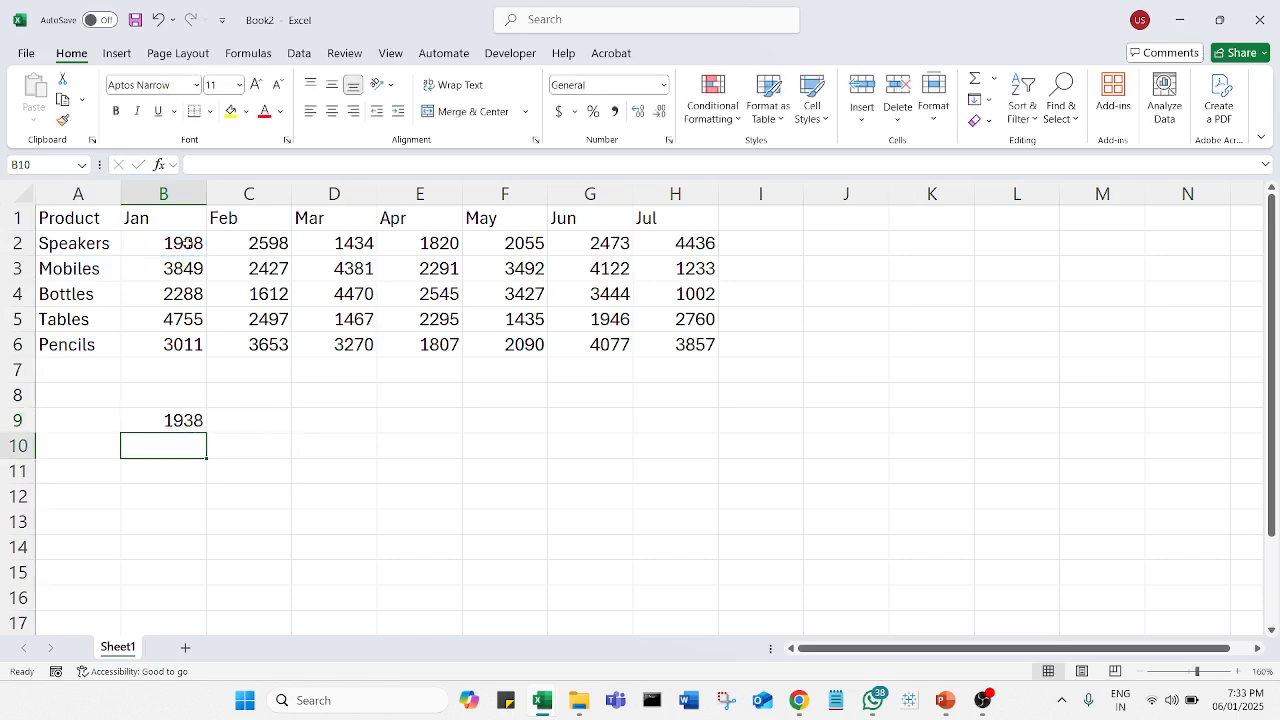
Step: Clear the ROUNDUP formula from cell B9
{"action": "left_click", "coordinate": [190, 421]}
{"action": "key", "text": "BackSpace"}
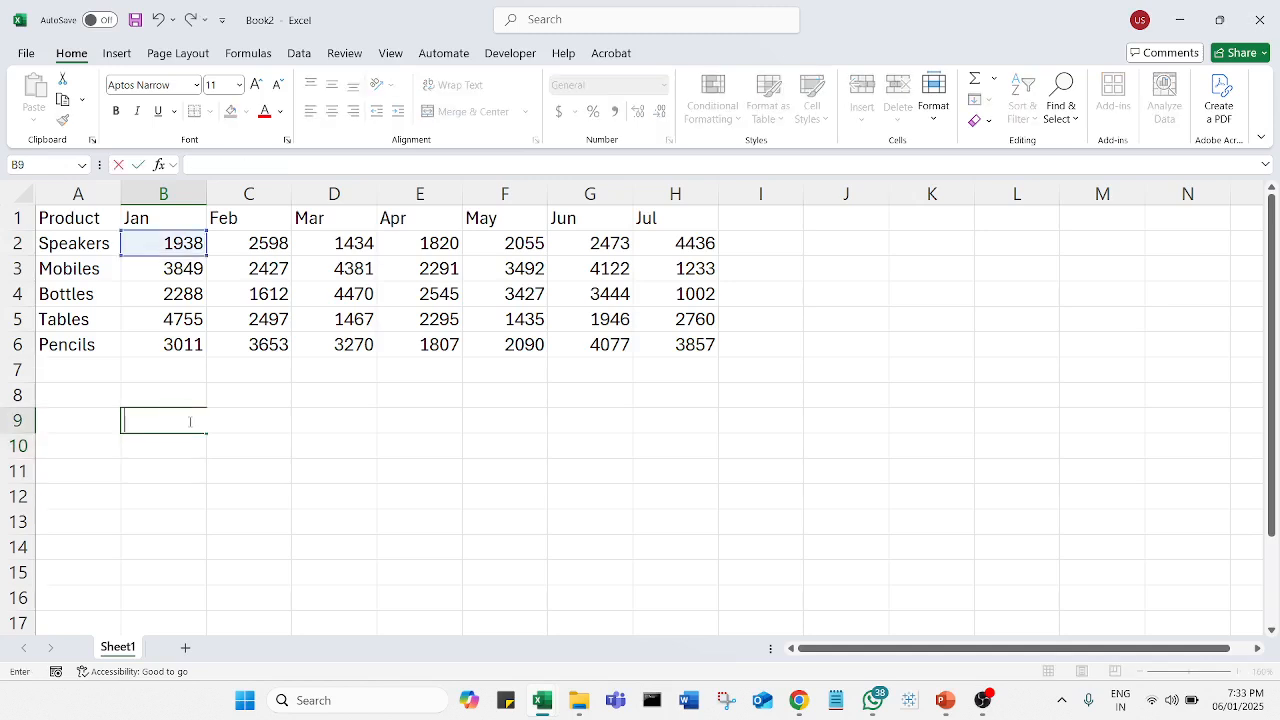
{"action": "left_click", "coordinate": [217, 504]}
{"action": "left_click", "coordinate": [392, 455]}
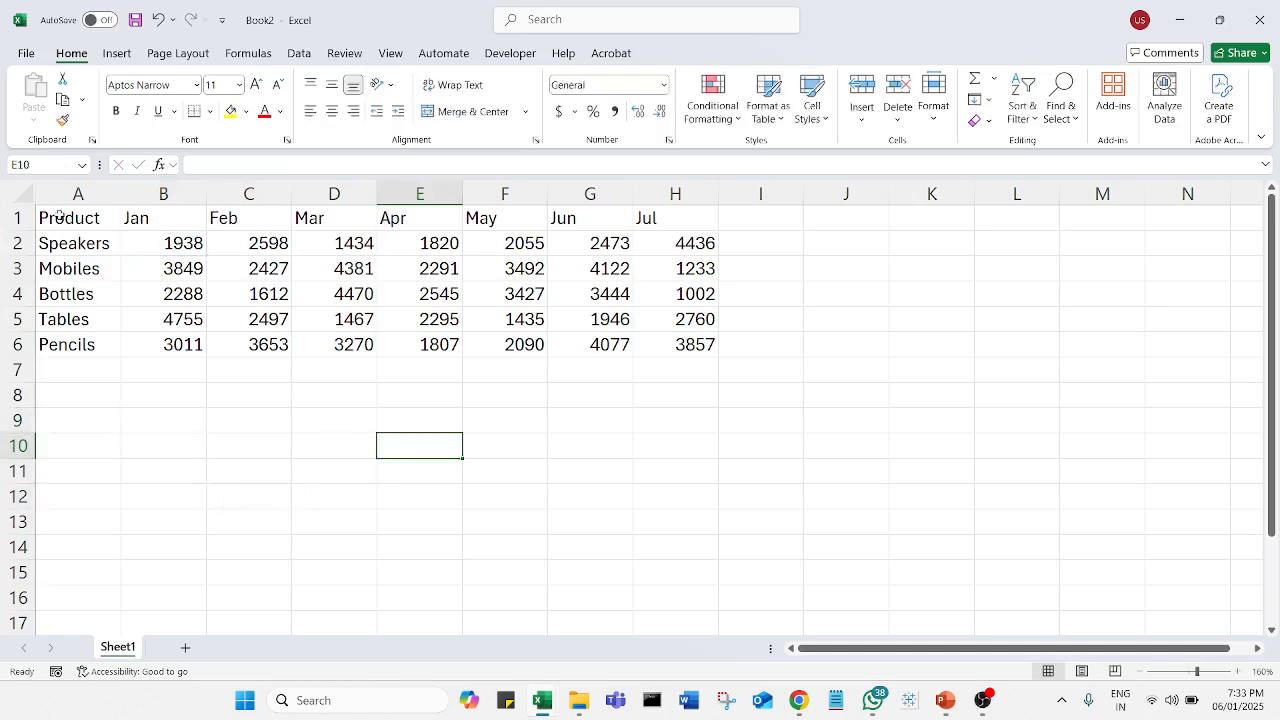
Step: Make the header row A1:H1 and the product names in A2:A6 bold
{"action": "left_click_drag", "start_coordinate": [58, 215], "coordinate": [690, 218]}
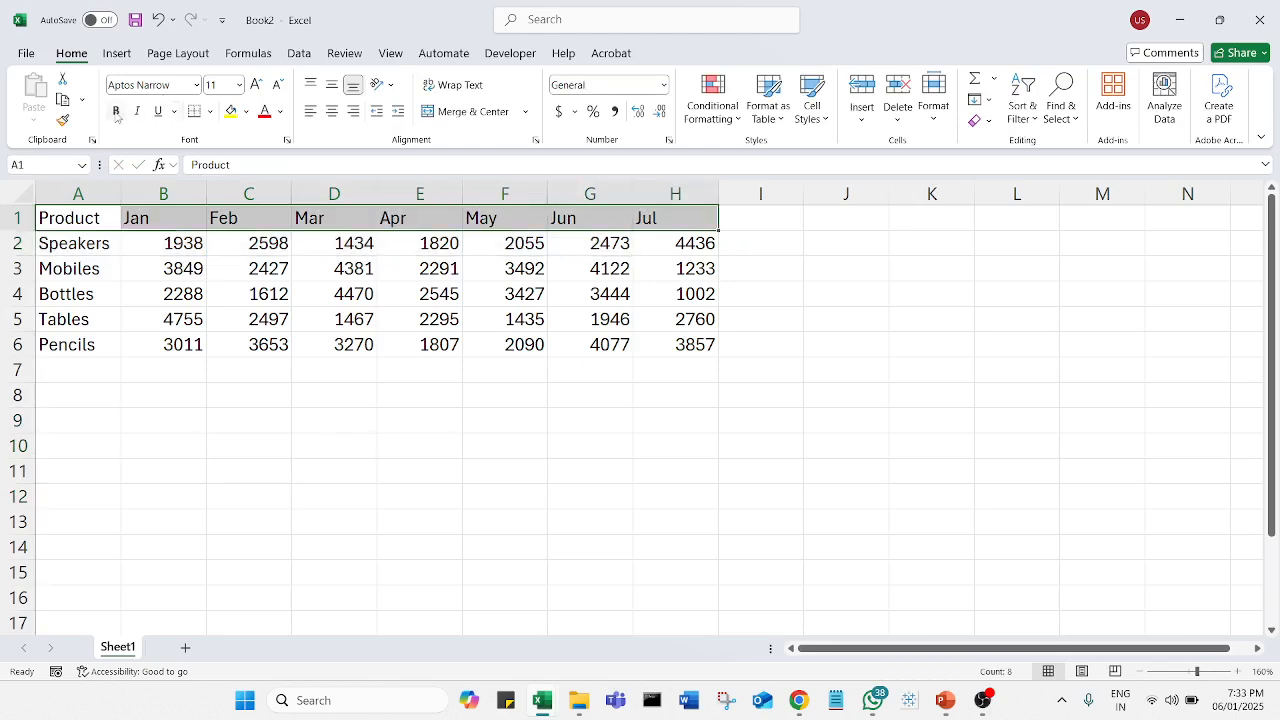
{"action": "left_click", "coordinate": [115, 111]}
{"action": "left_click_drag", "start_coordinate": [75, 245], "coordinate": [69, 342]}
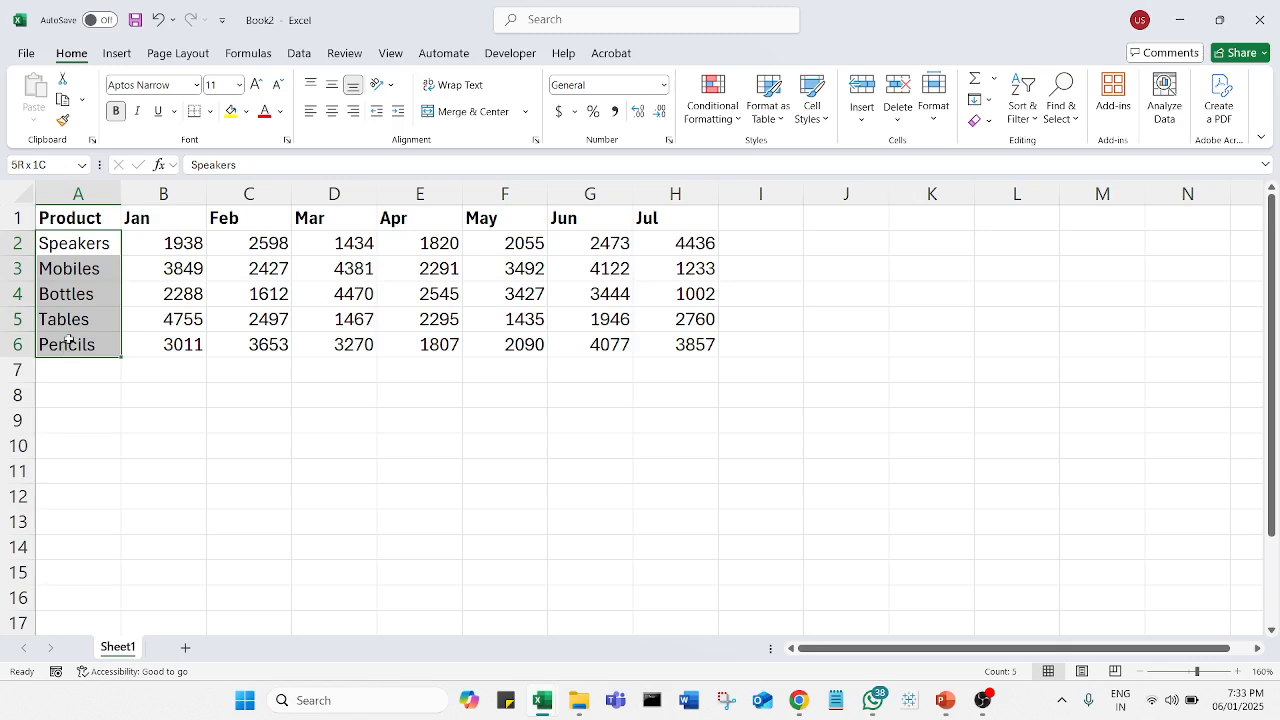
{"action": "left_click", "coordinate": [115, 111]}
{"action": "left_click", "coordinate": [490, 502]}
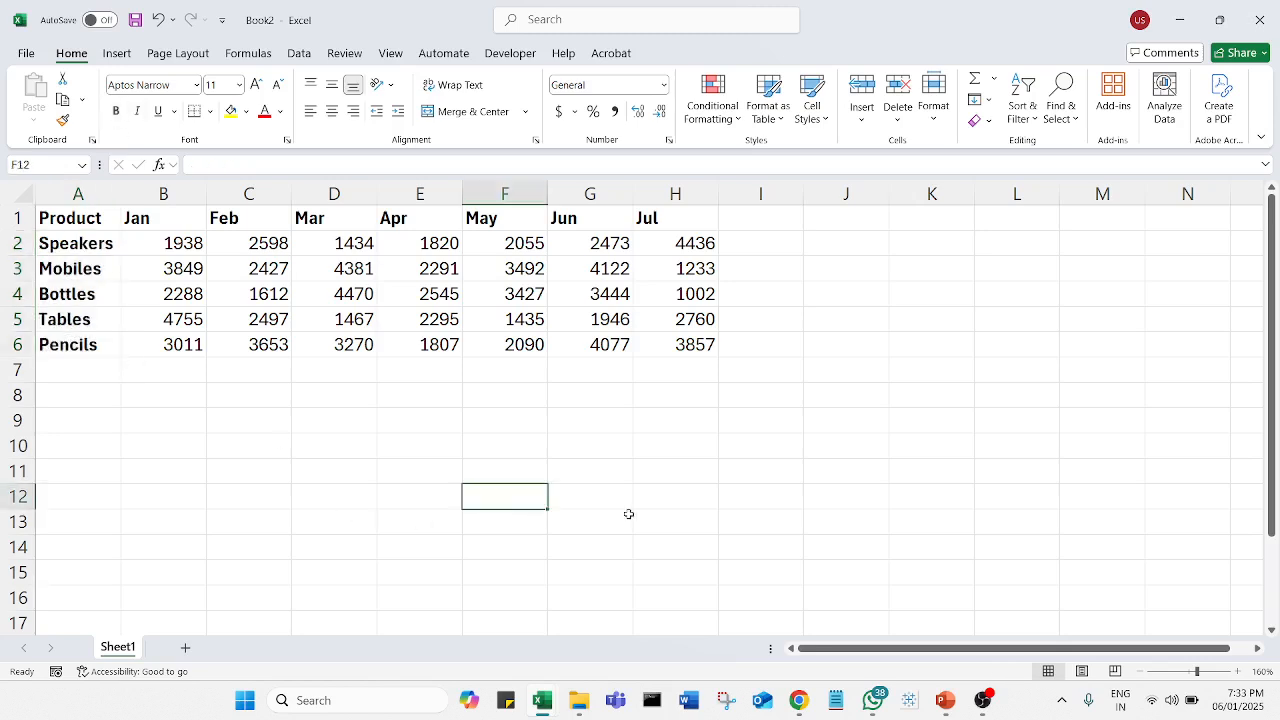
Step: Enter the labels Product in E9 and Month in E10 below the table
{"action": "left_click", "coordinate": [402, 423]}
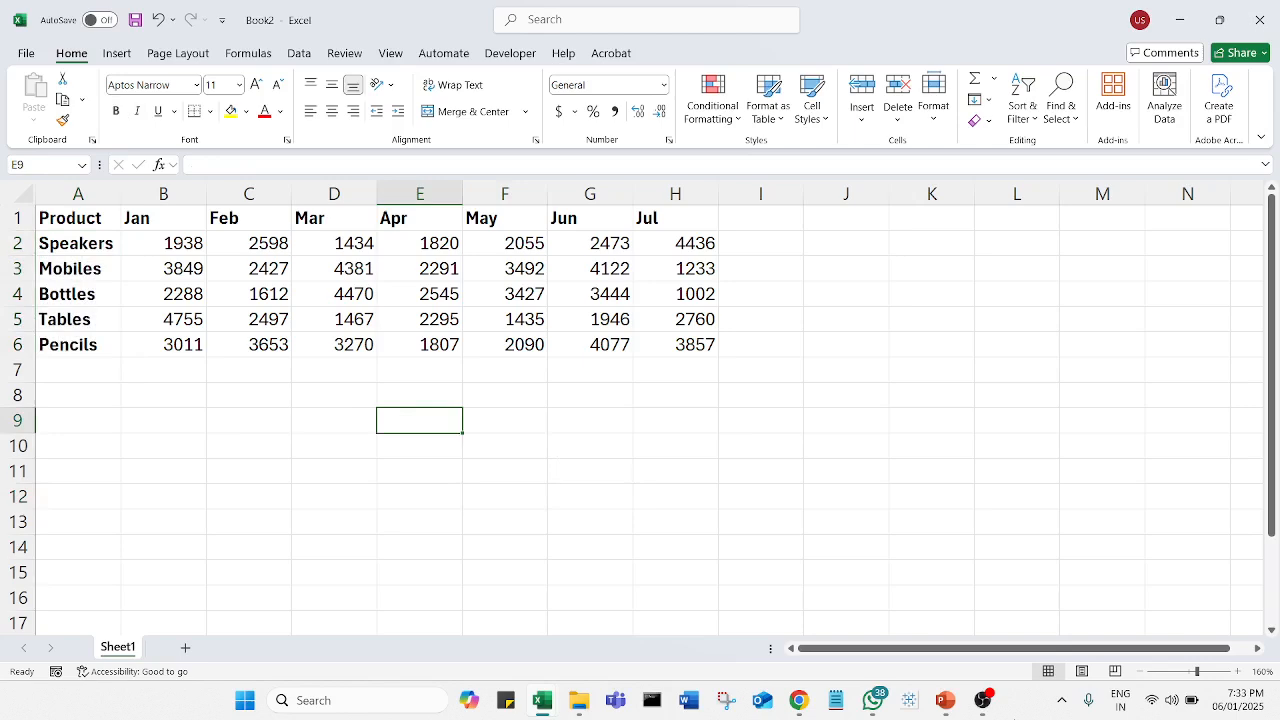
{"action": "type", "text": "Product"}
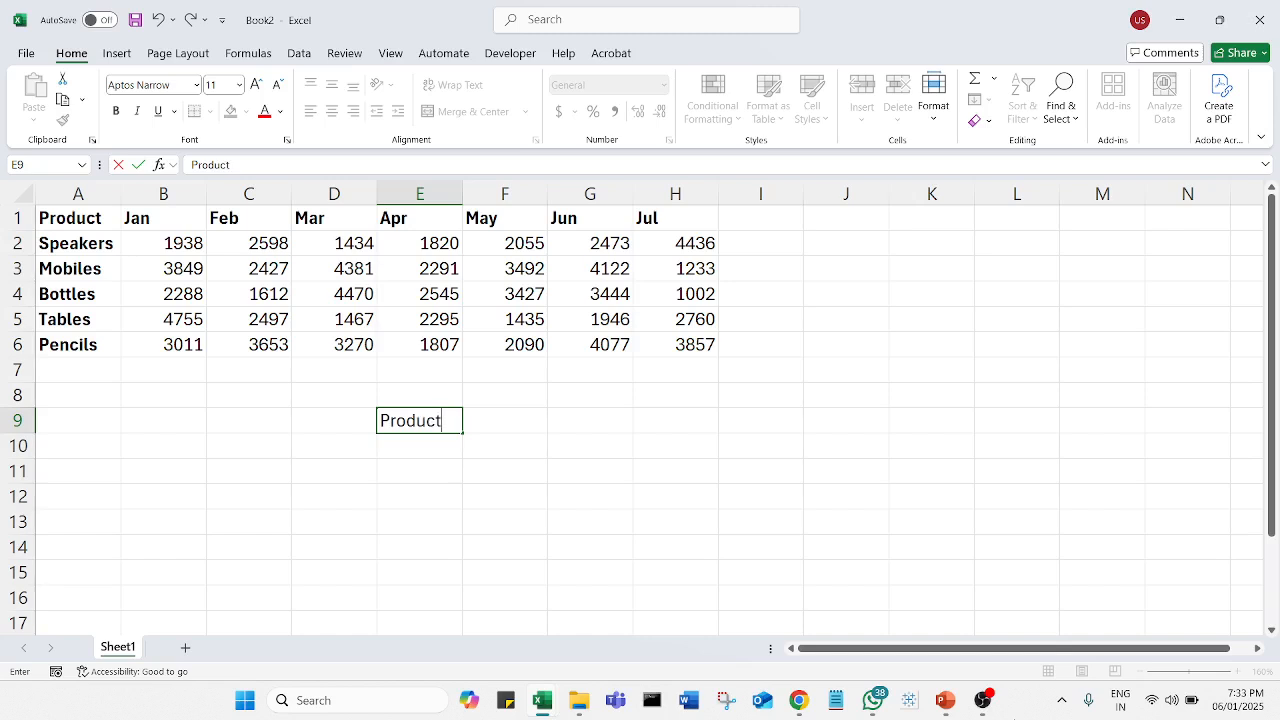
{"action": "key", "text": "Return"}
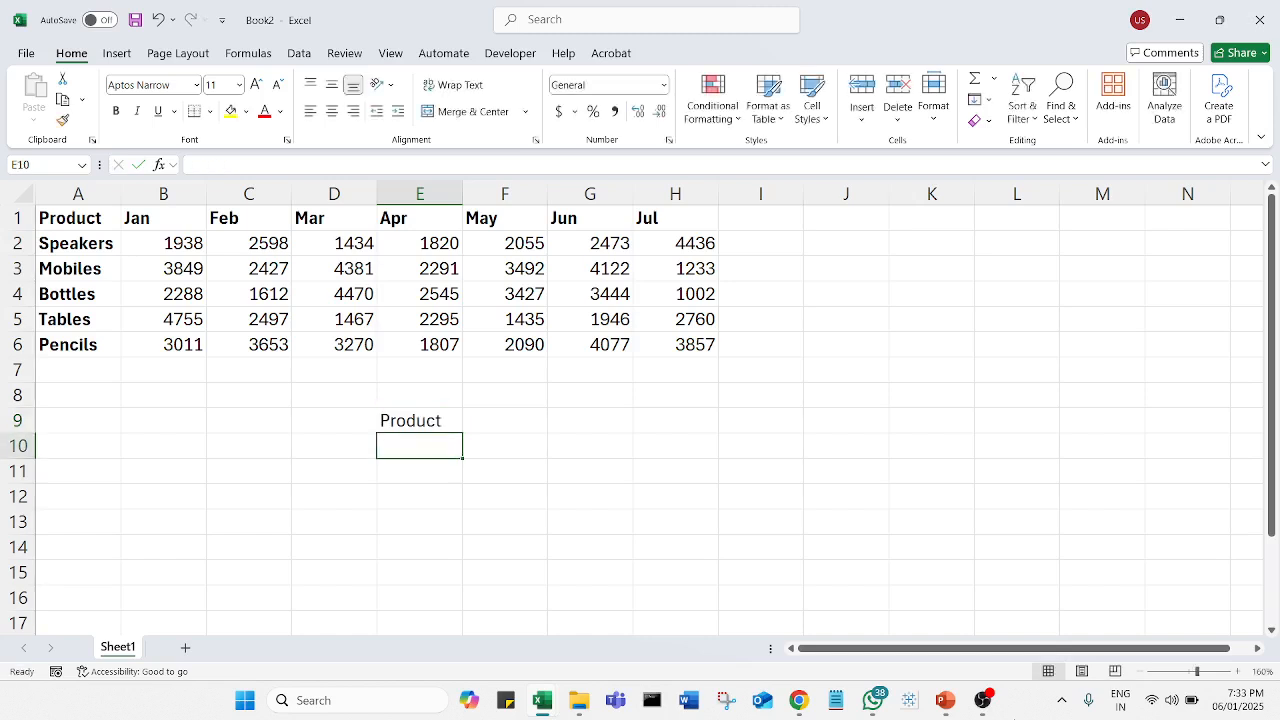
{"action": "type", "text": "Month"}
{"action": "key", "text": "Tab"}
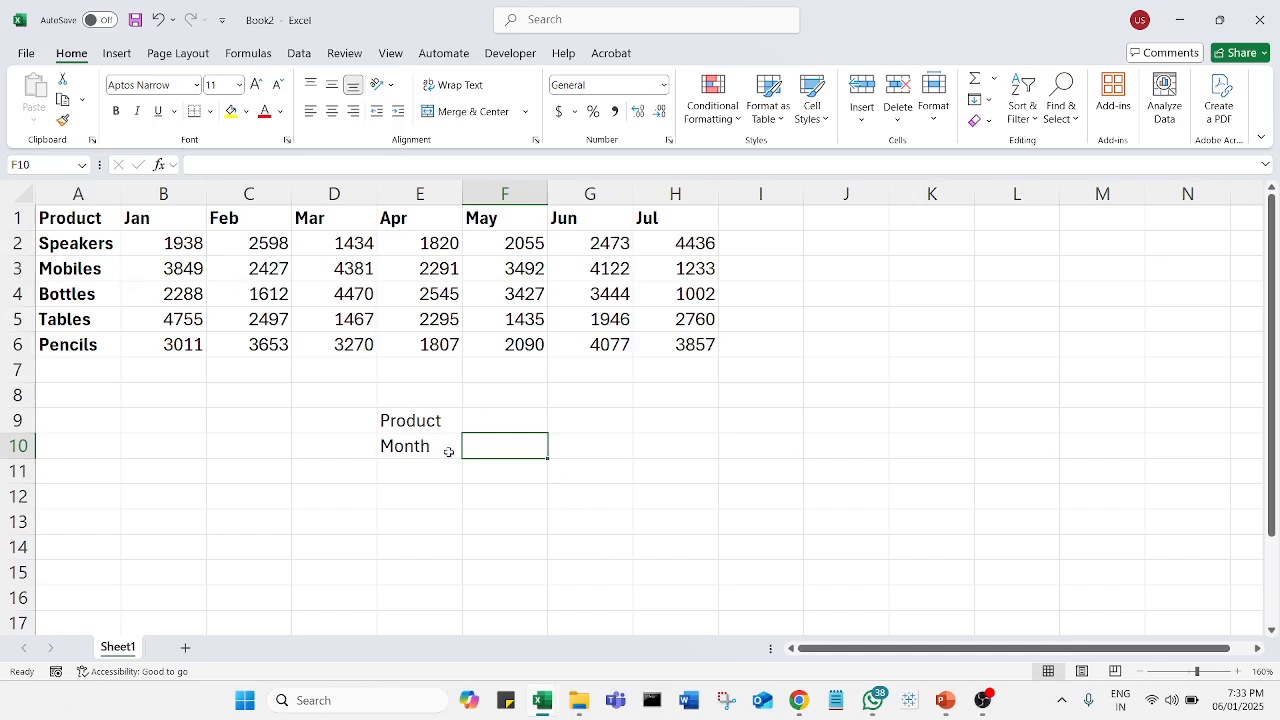
Step: Highlight the February figure of Mobiles in C3 with red, bold text
{"action": "left_click", "coordinate": [263, 271]}
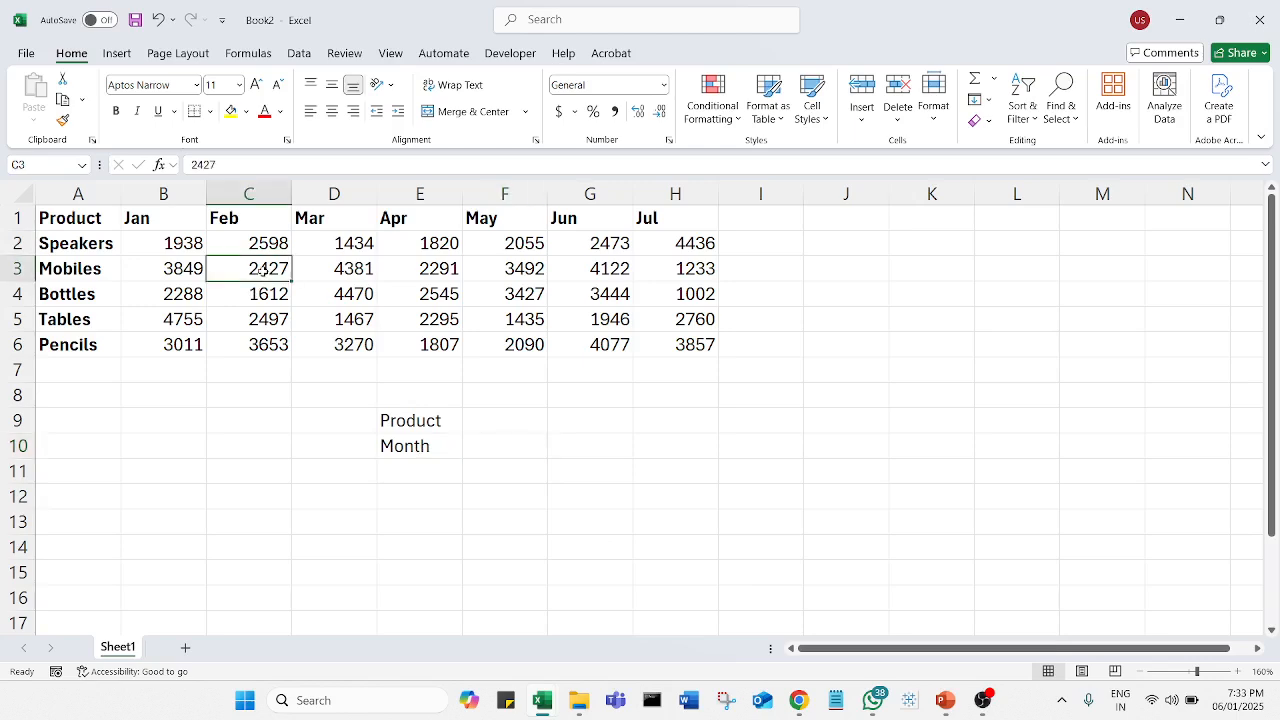
{"action": "left_click", "coordinate": [265, 111]}
{"action": "left_click", "coordinate": [580, 471]}
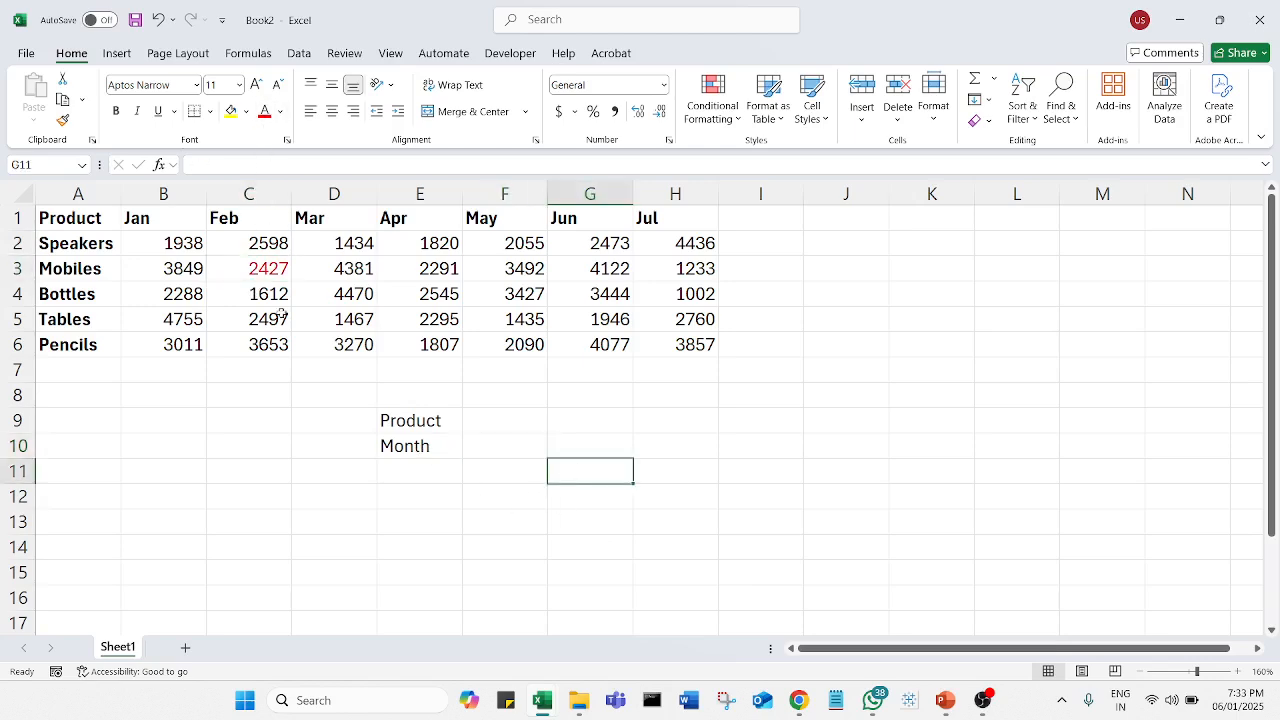
{"action": "left_click", "coordinate": [275, 268]}
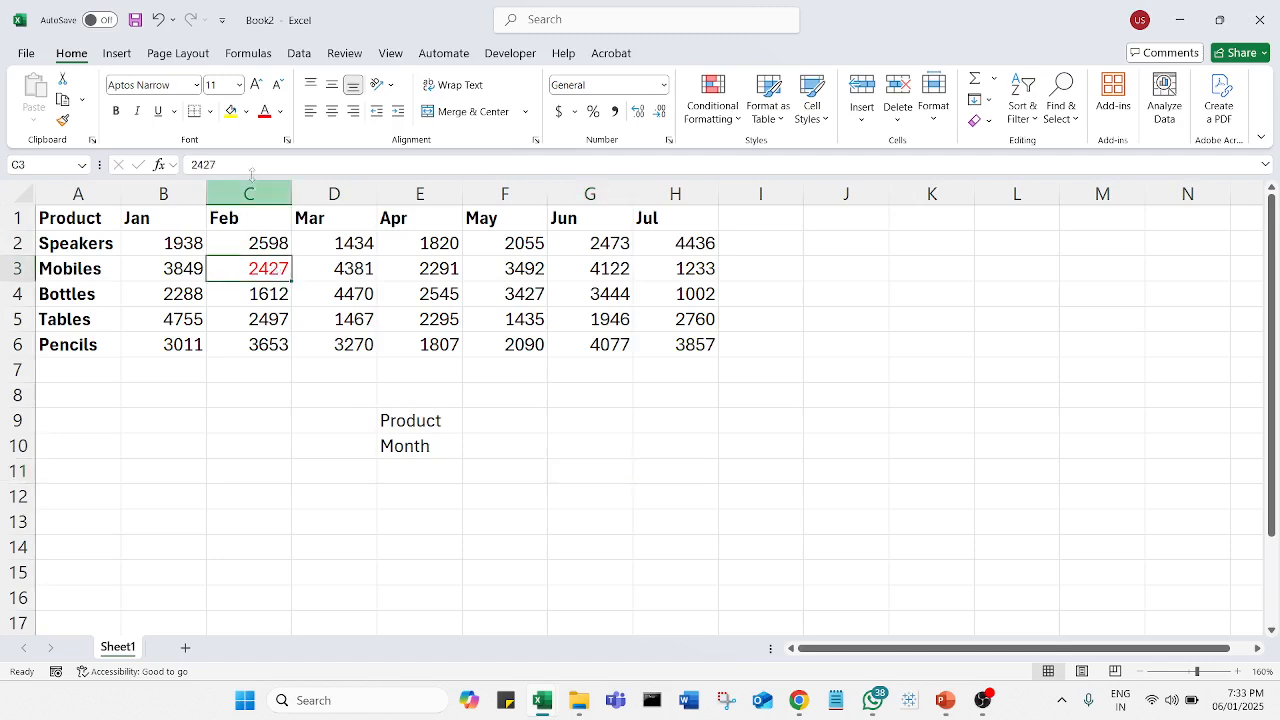
{"action": "left_click", "coordinate": [116, 111]}
{"action": "left_click", "coordinate": [571, 451]}
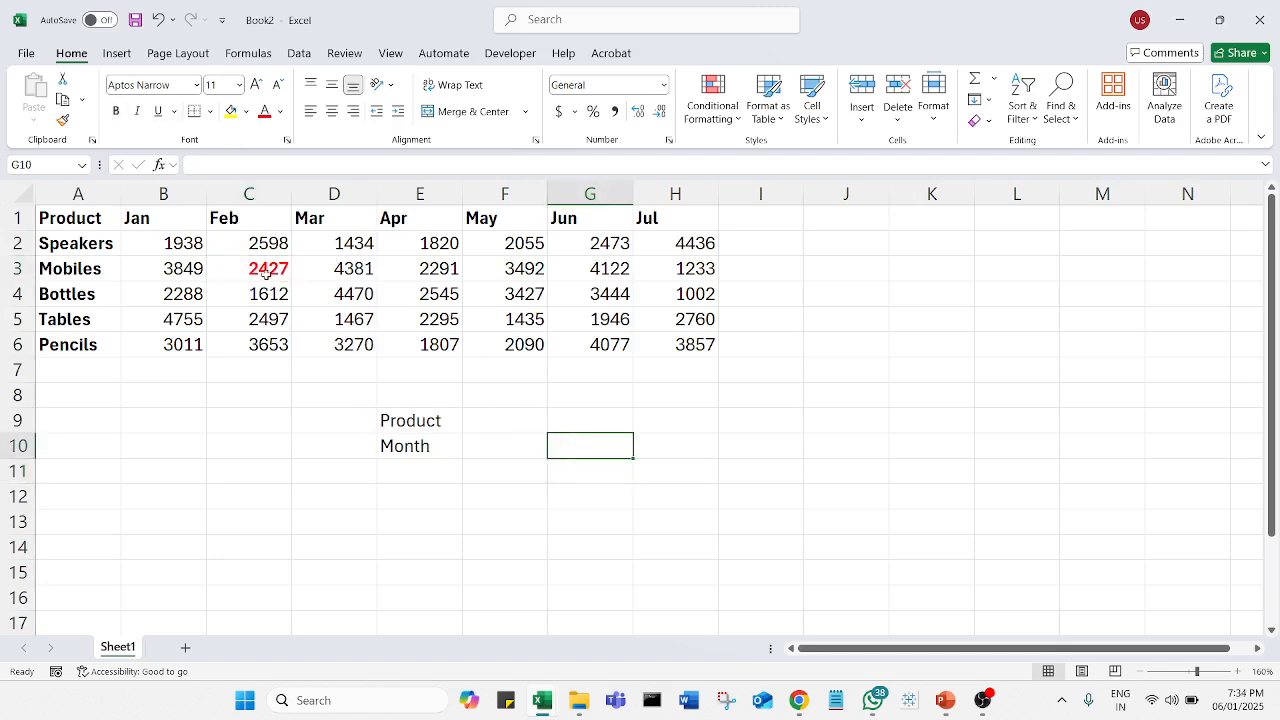
Step: Enter Speakers as the product in F9 and Feb as the month in F10
{"action": "left_click", "coordinate": [516, 415]}
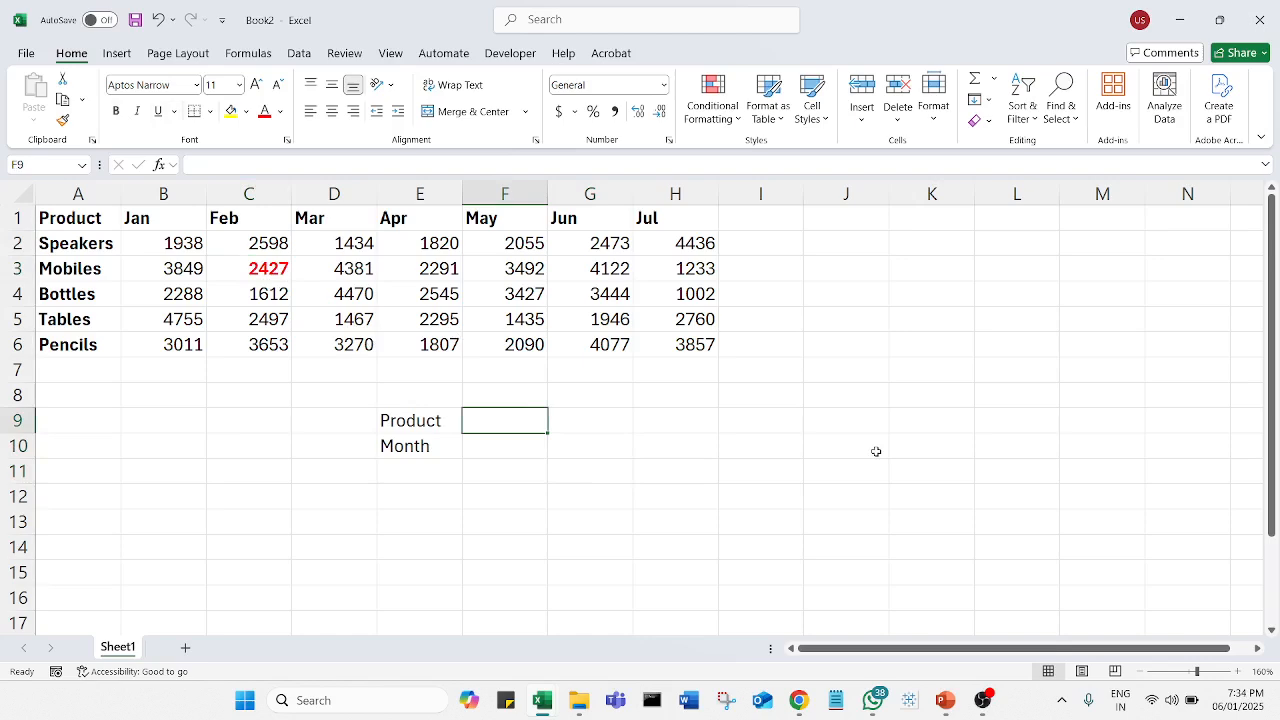
{"action": "type", "text": "Speakers"}
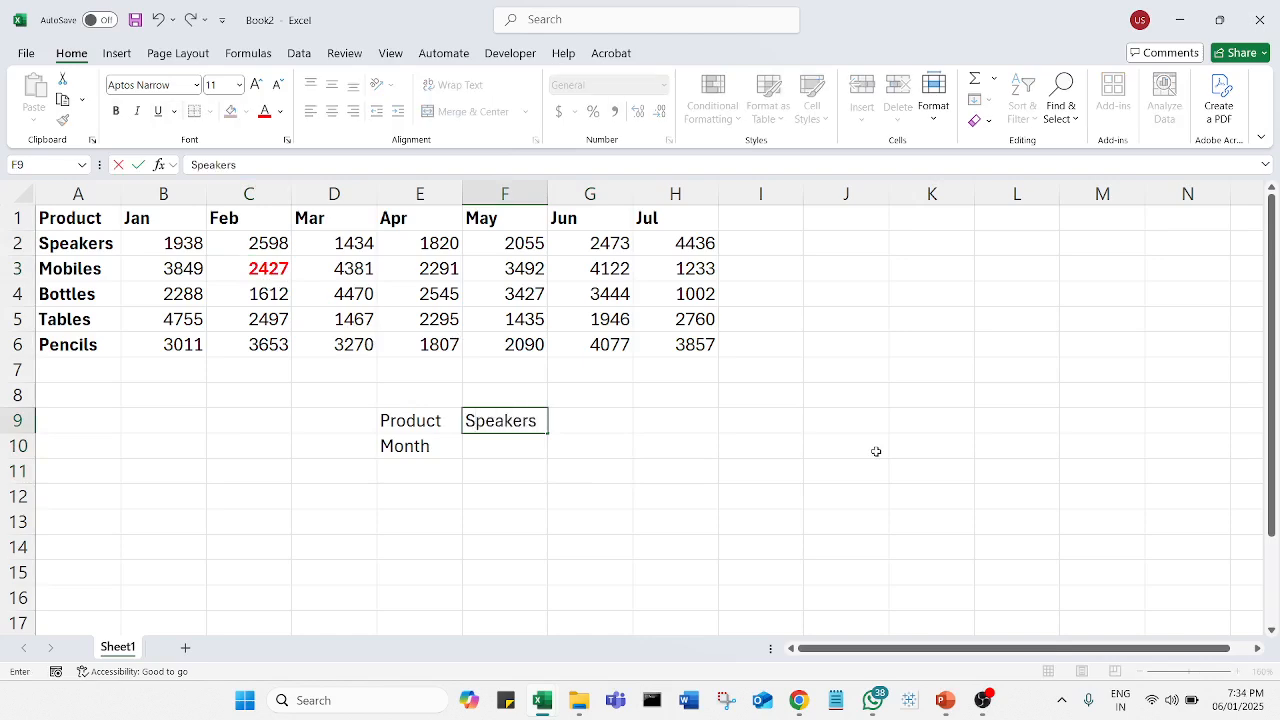
{"action": "key", "text": "Return"}
{"action": "type", "text": "Feb"}
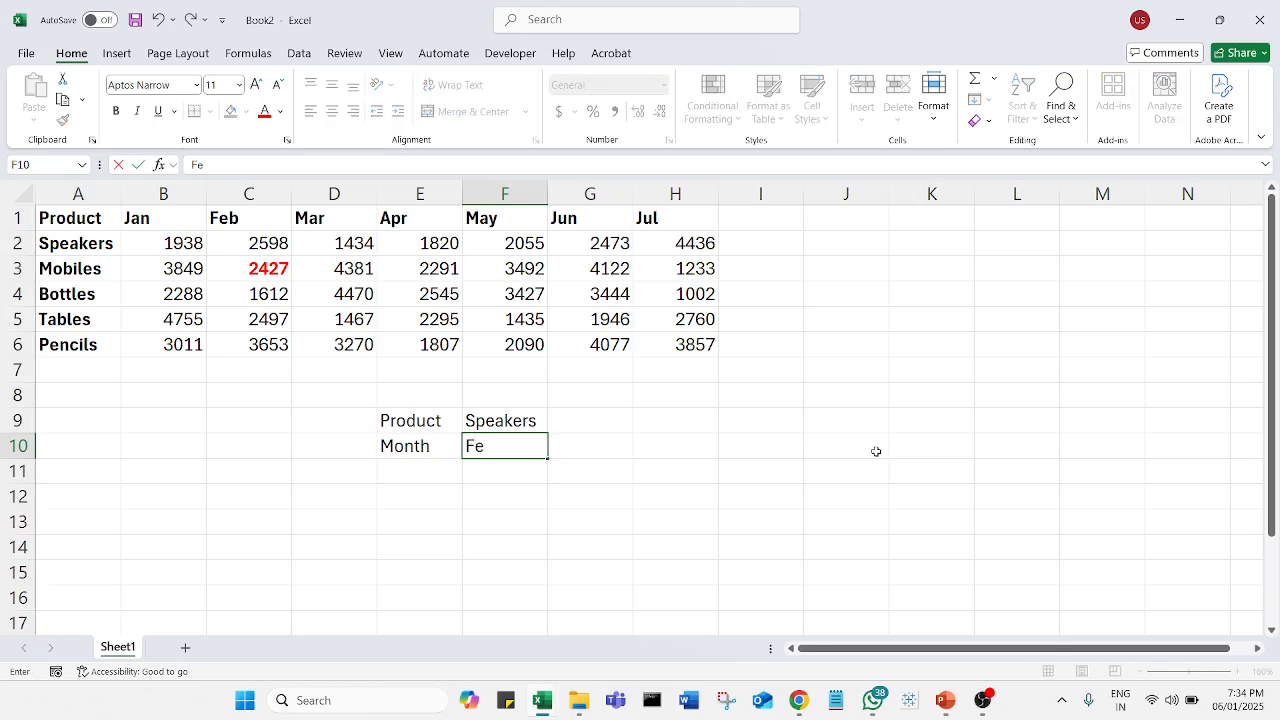
{"action": "key", "text": "Return"}
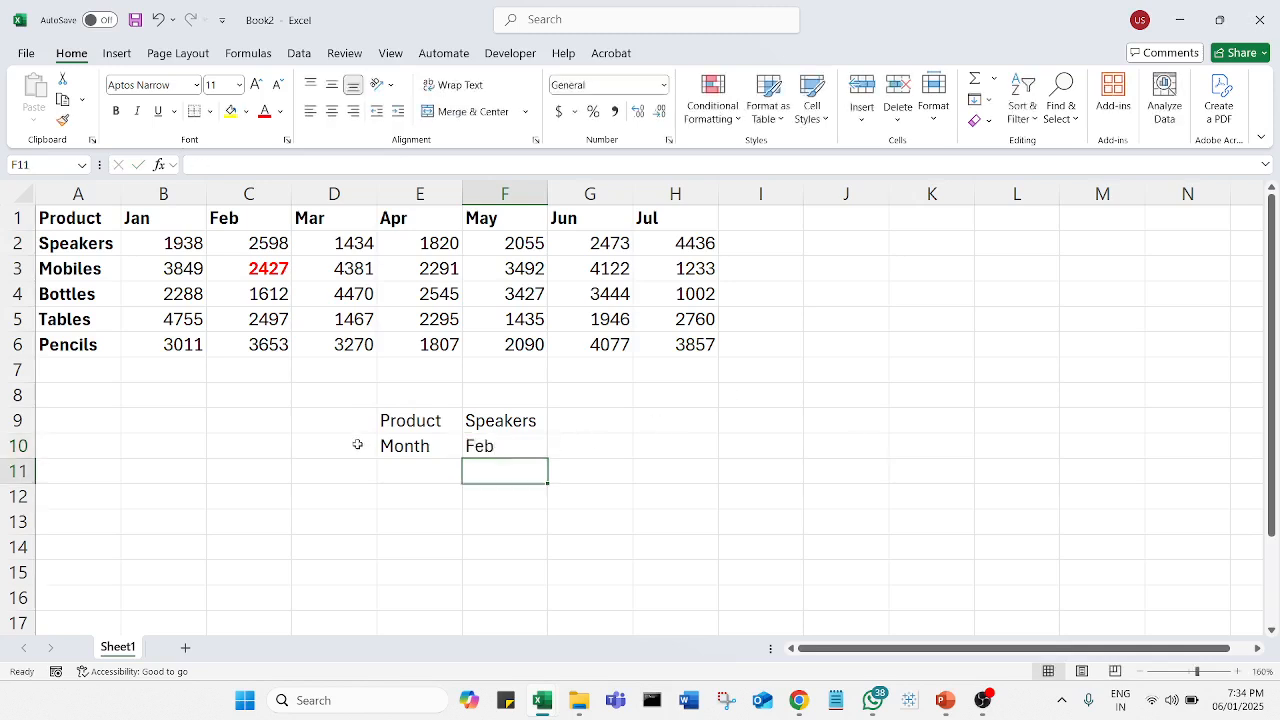
Step: Enter the label Sales in E11 below Month
{"action": "left_click", "coordinate": [416, 478]}
{"action": "type", "text": "Sales"}
{"action": "key", "text": "Tab"}
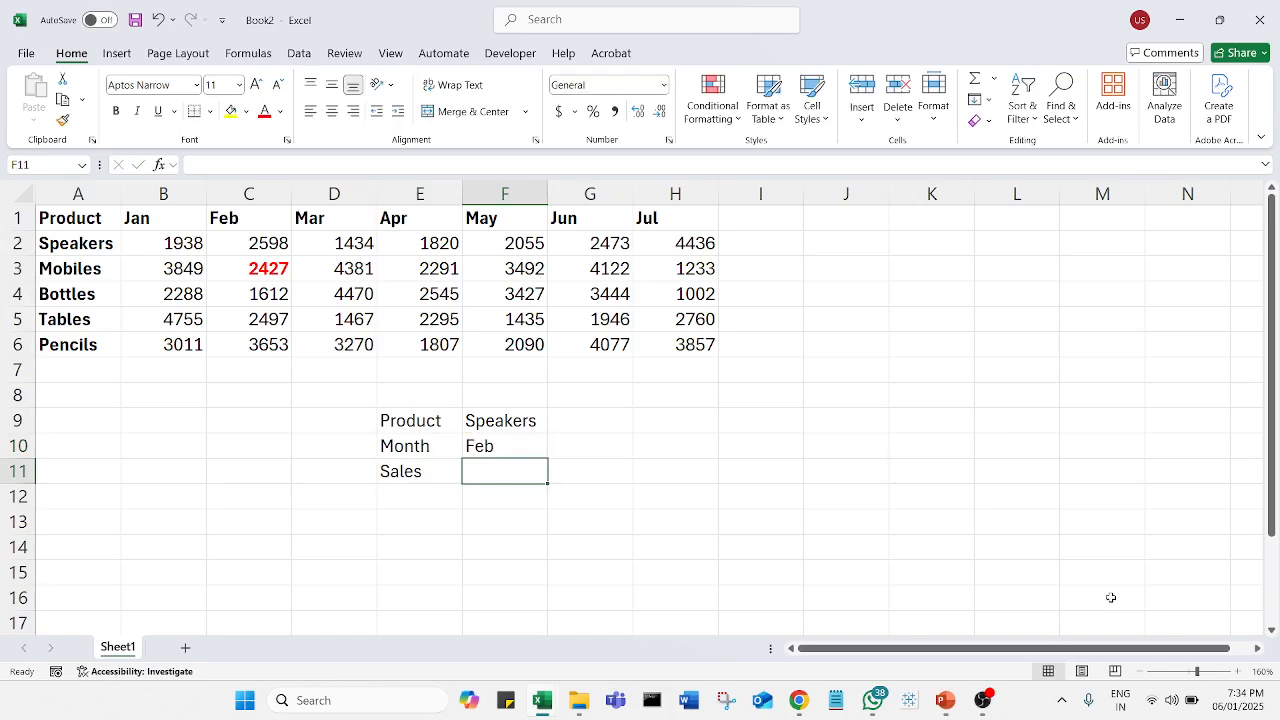
Step: Enter the formula =INDEX(A1:H6,2,3) in F11 to retrieve the February sales of Speakers, and select the result cell
{"action": "type", "text": "="}
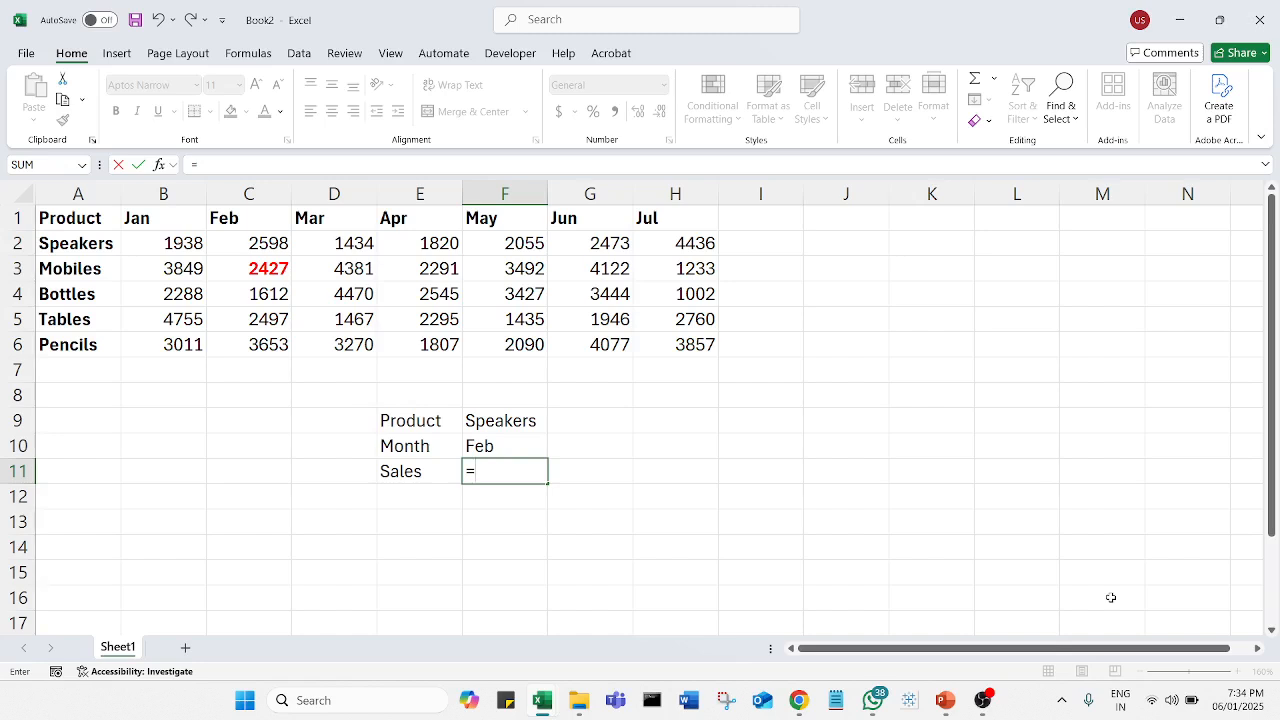
{"action": "type", "text": "index"}
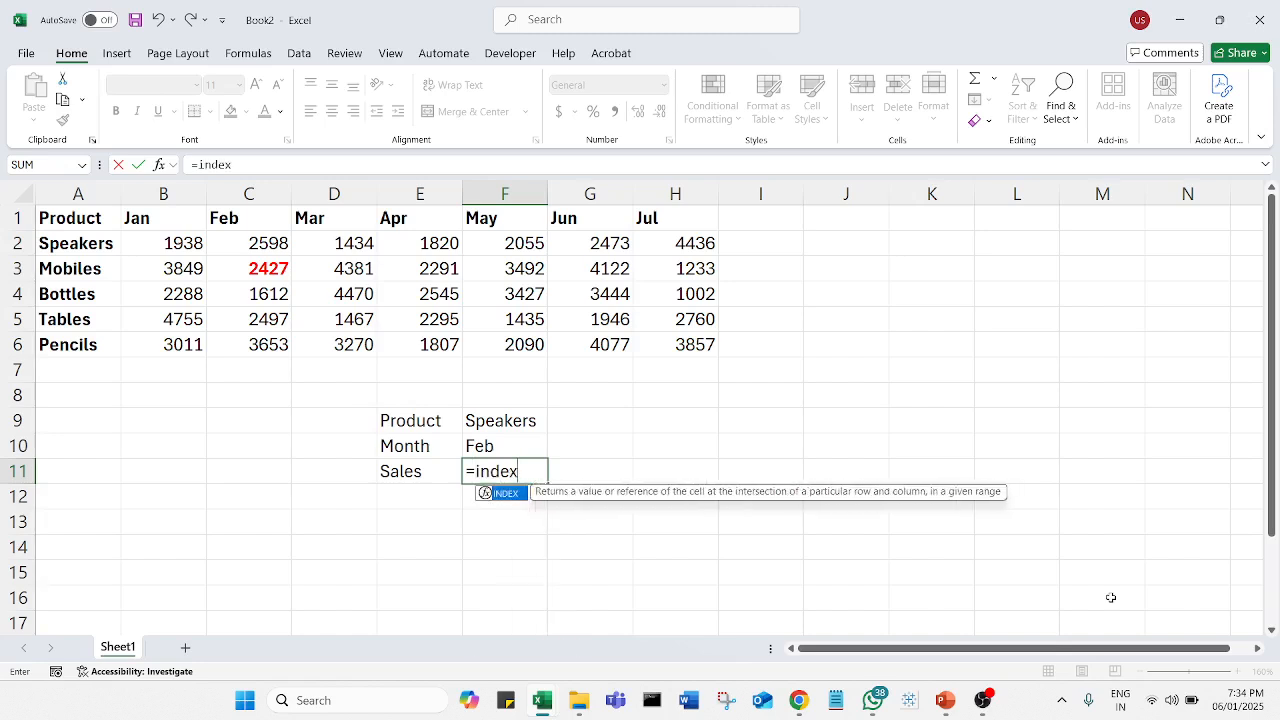
{"action": "key", "text": "Tab"}
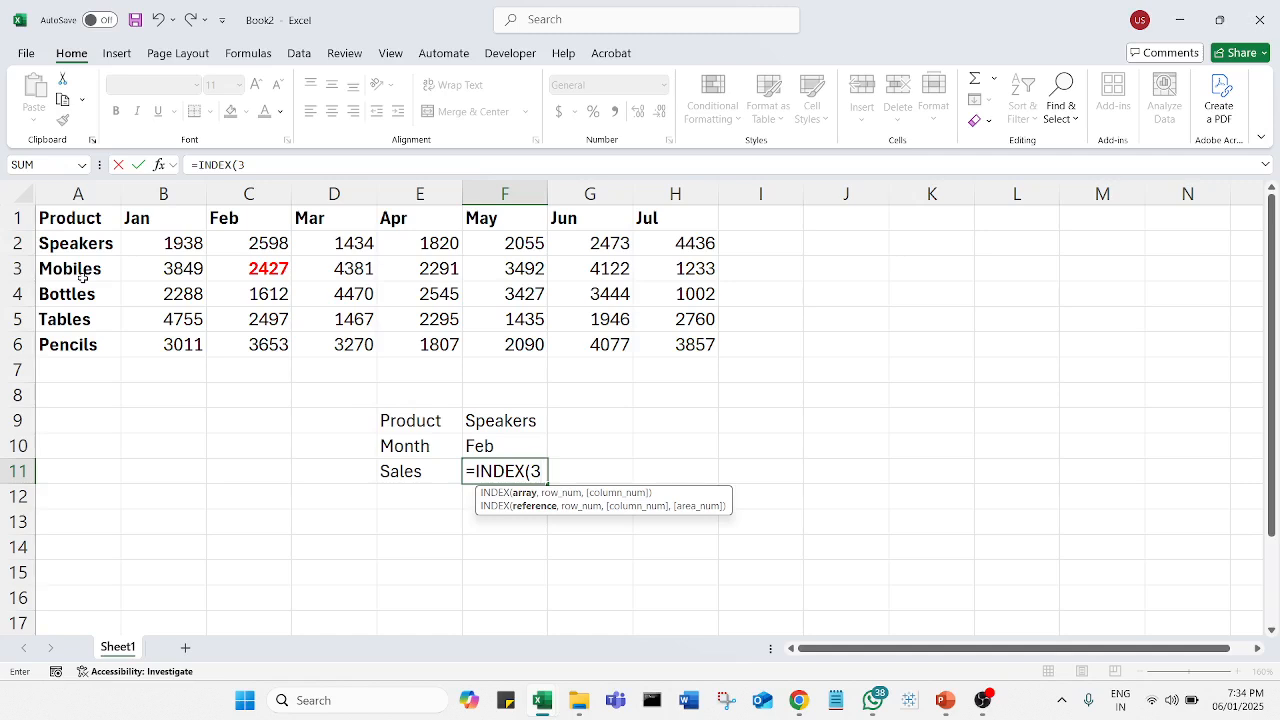
{"action": "type", "text": ","}
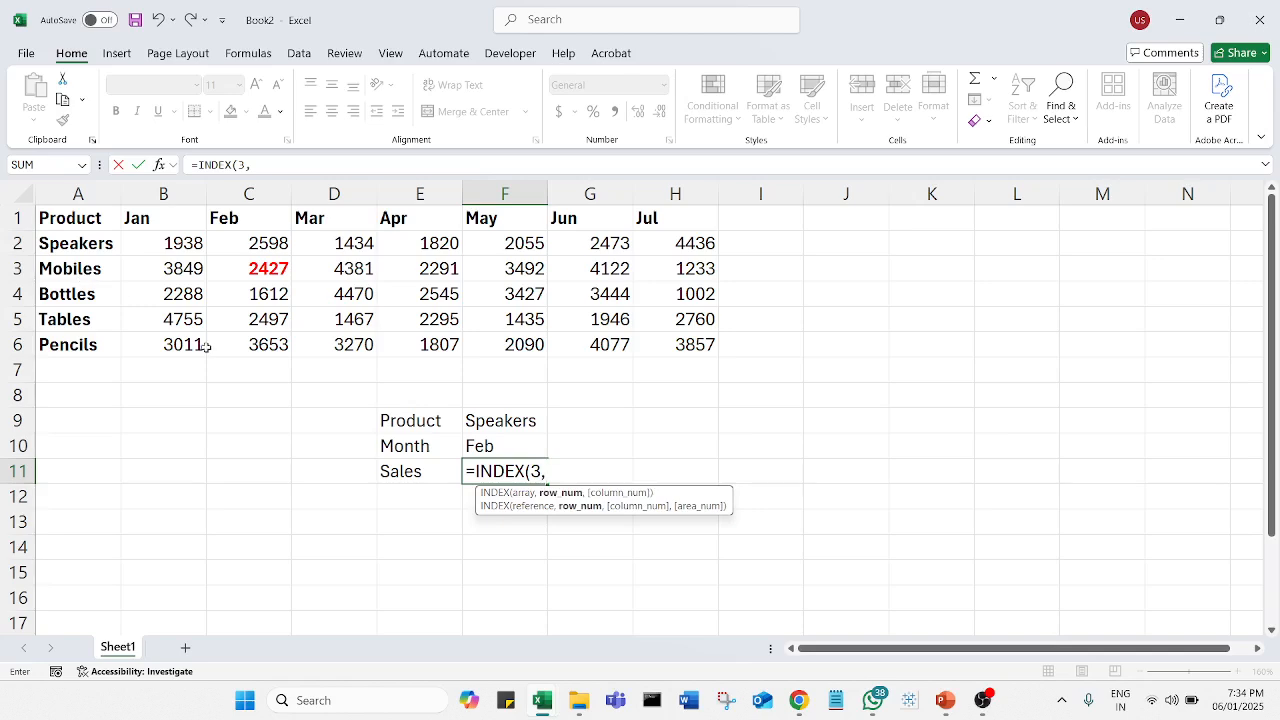
{"action": "key", "text": "BackSpace"}
{"action": "key", "text": "BackSpace"}
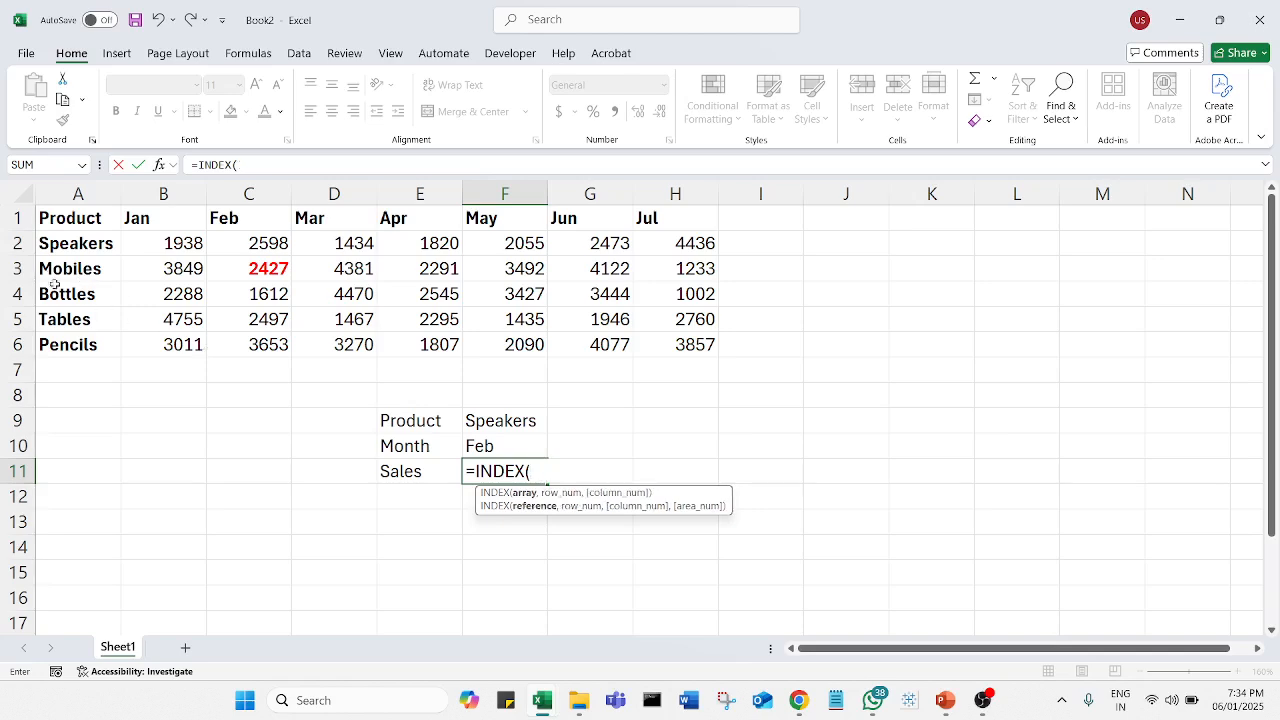
{"action": "left_click_drag", "start_coordinate": [57, 215], "coordinate": [691, 344]}
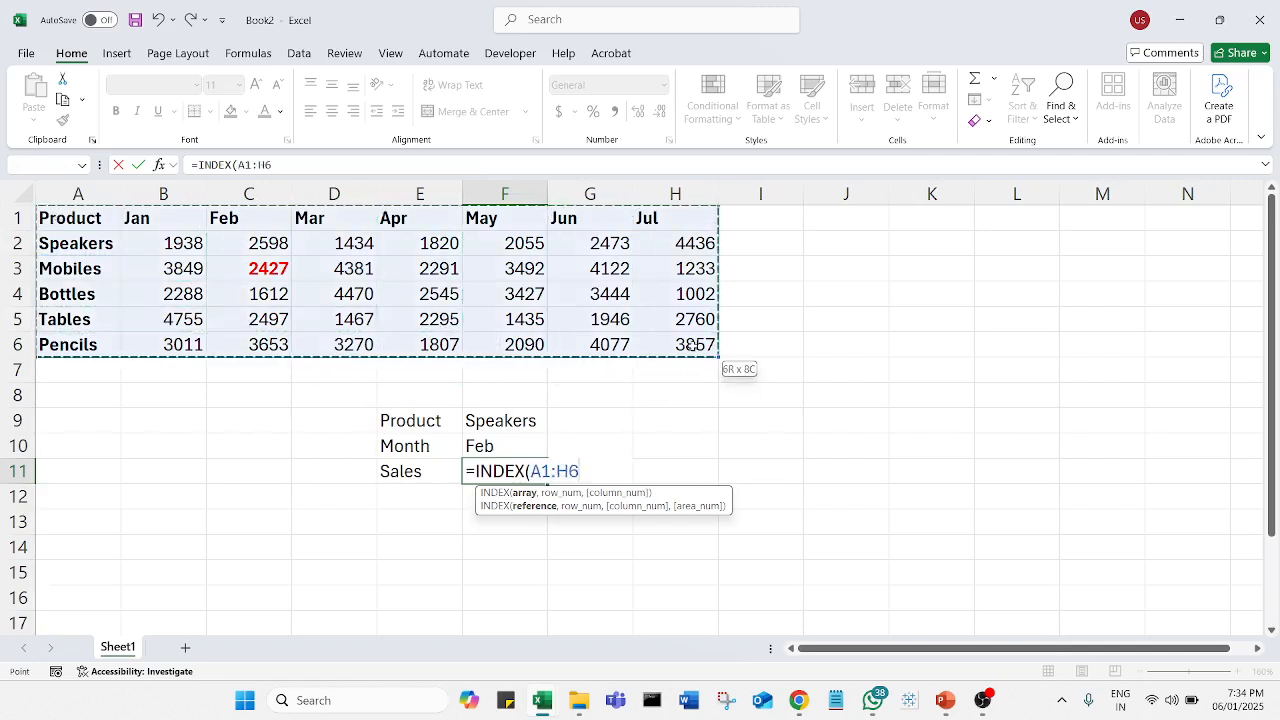
{"action": "type", "text": ","}
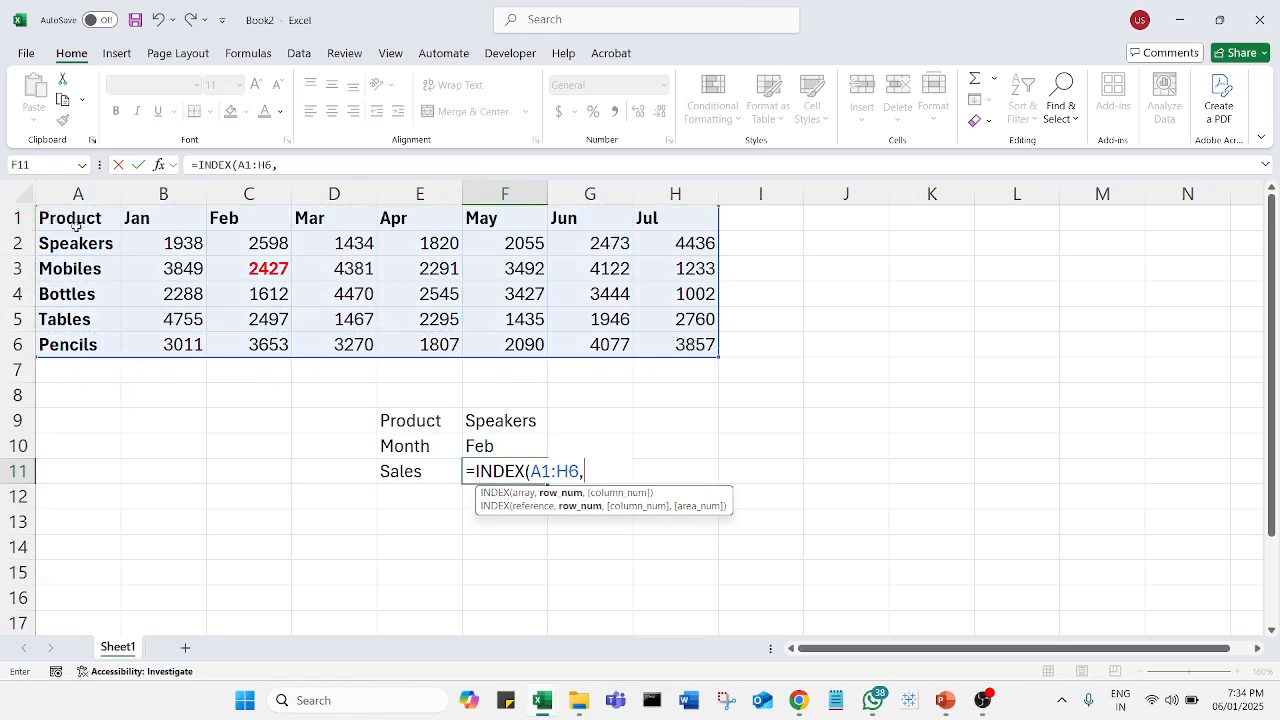
{"action": "type", "text": "2,3"}
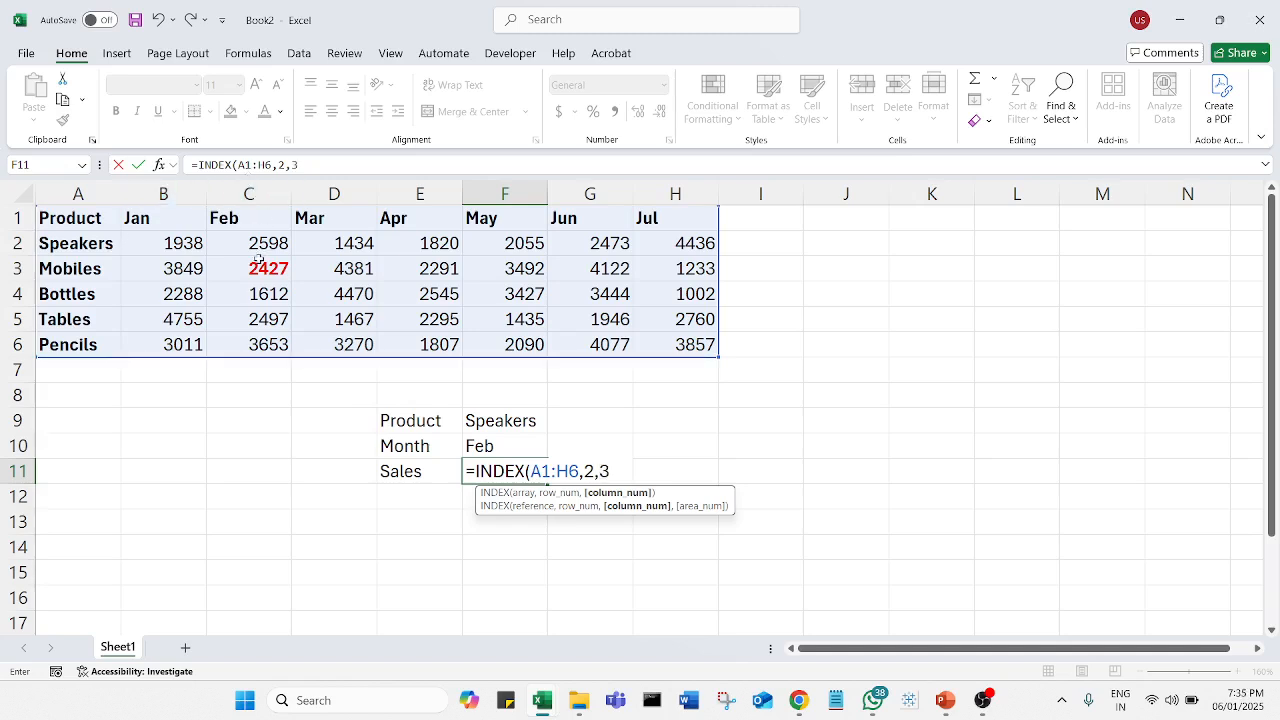
{"action": "type", "text": ","}
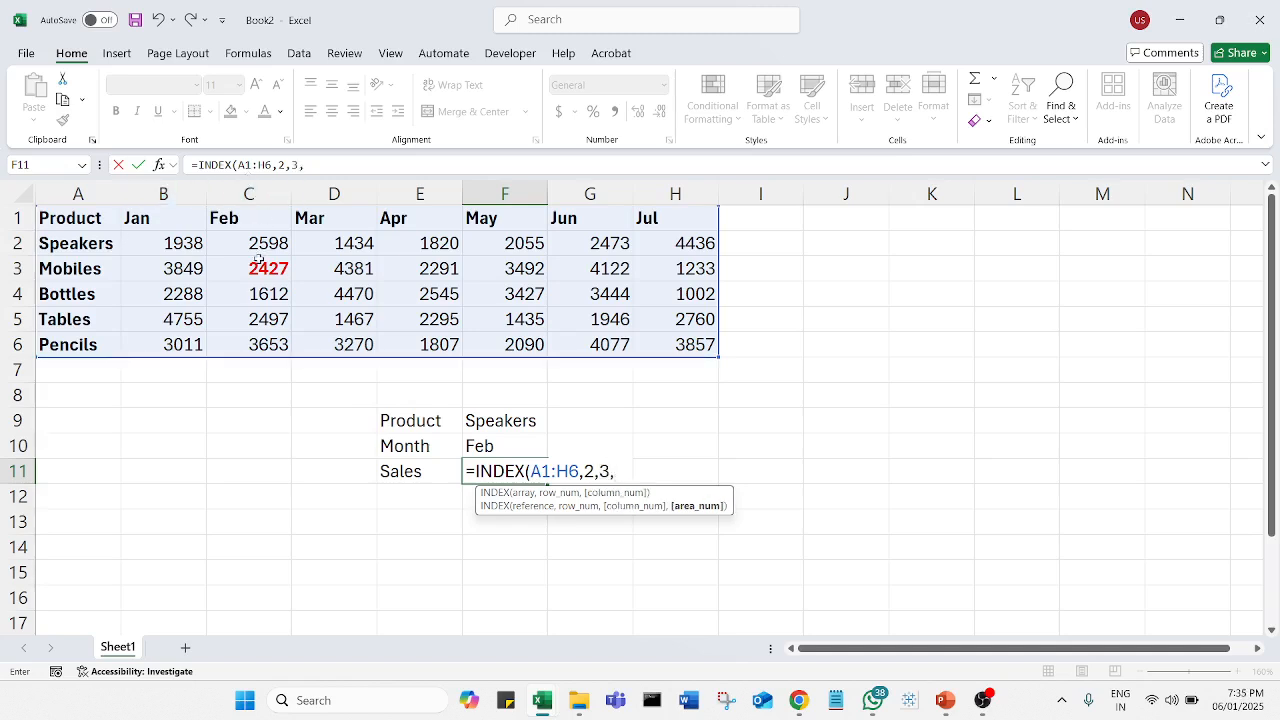
{"action": "key", "text": "BackSpace"}
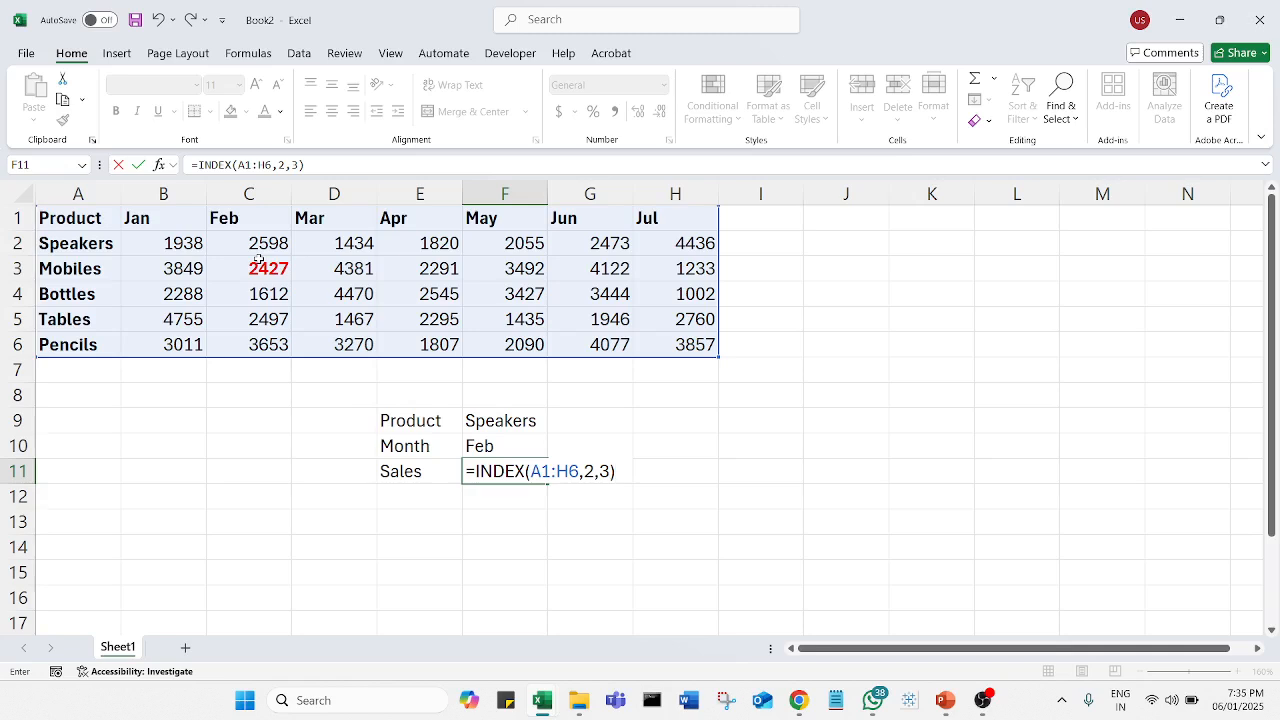
{"action": "key", "text": "Return"}
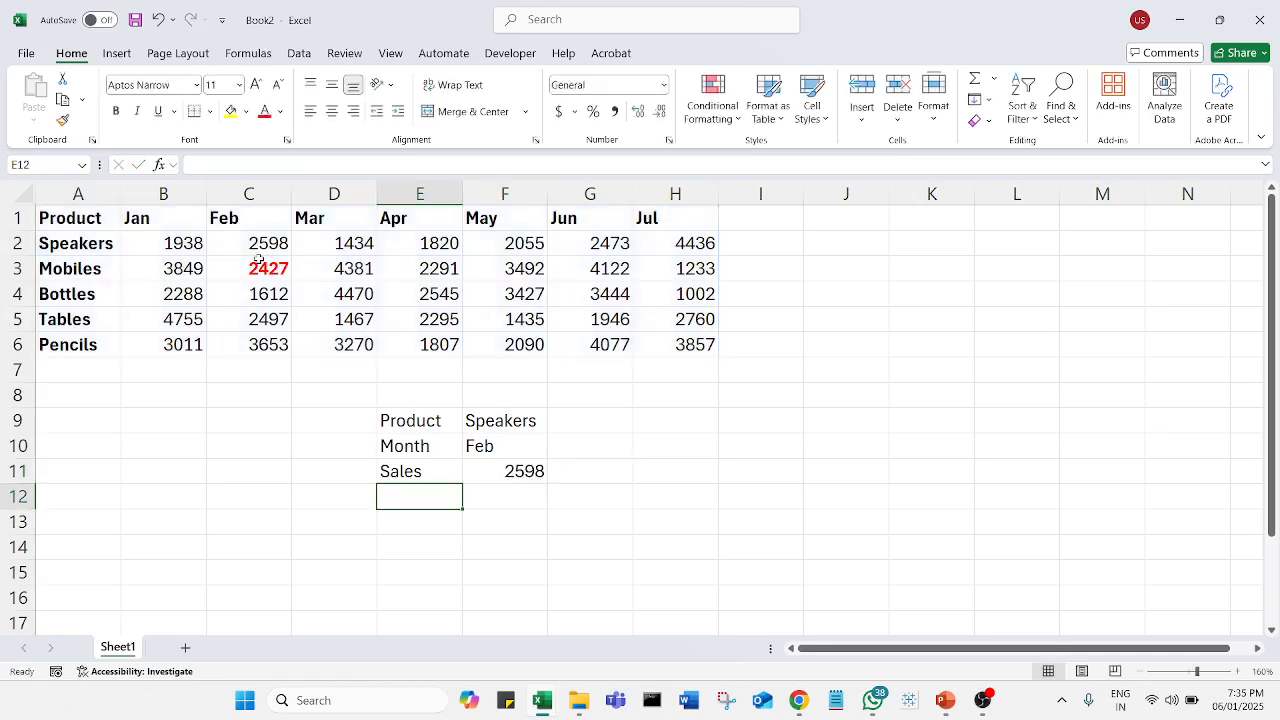
{"action": "left_click", "coordinate": [533, 476]}
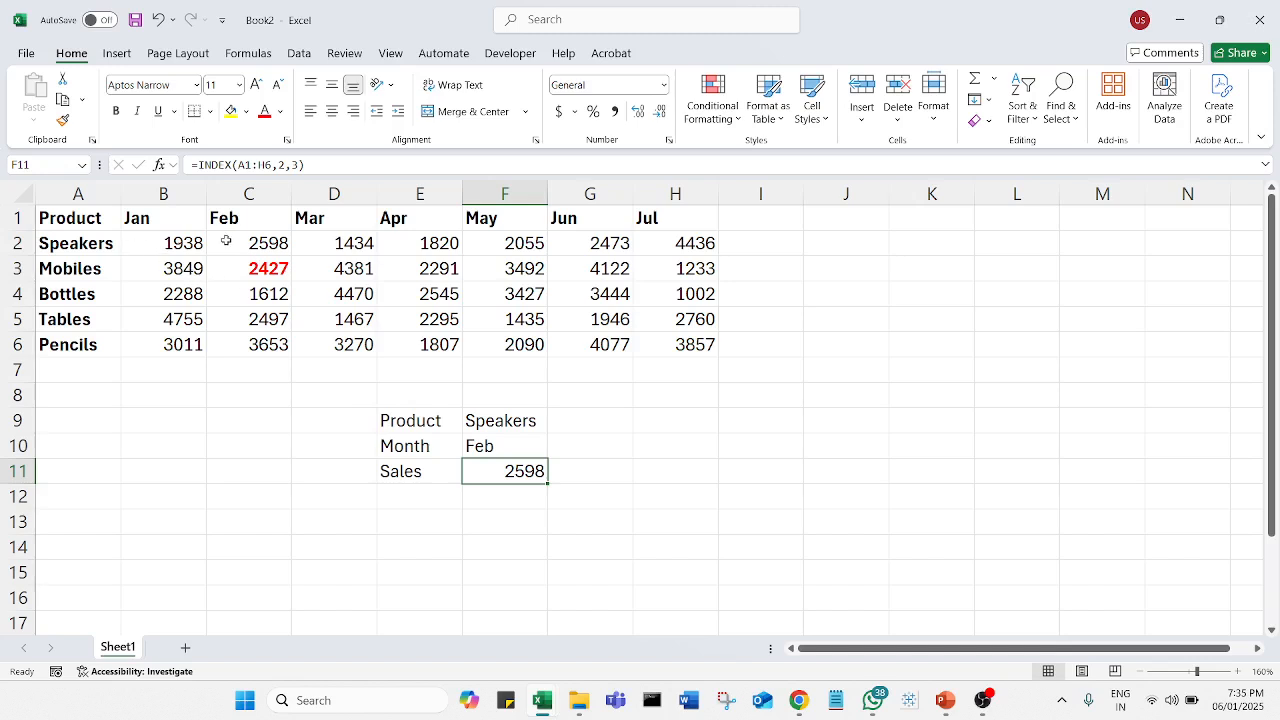
Step: Highlight the February figure of Speakers in C2 with red, bold text
{"action": "left_click", "coordinate": [250, 271]}
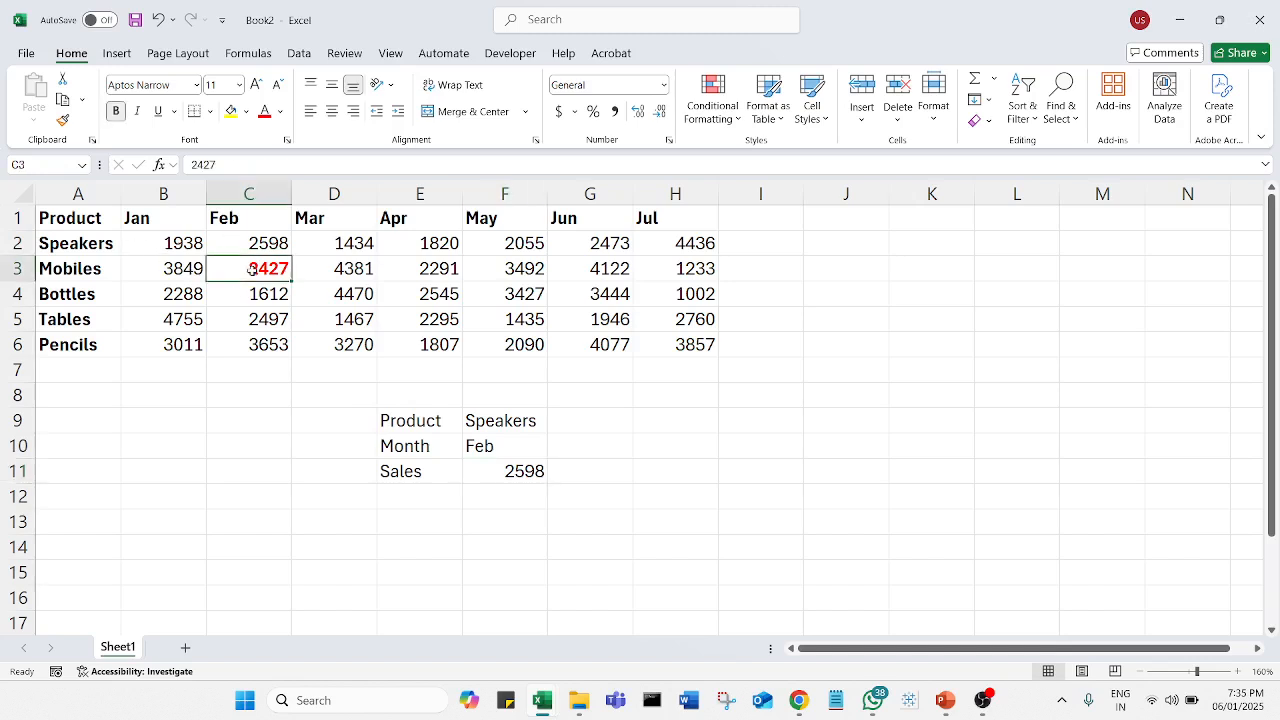
{"action": "left_click", "coordinate": [255, 245]}
{"action": "left_click", "coordinate": [265, 111]}
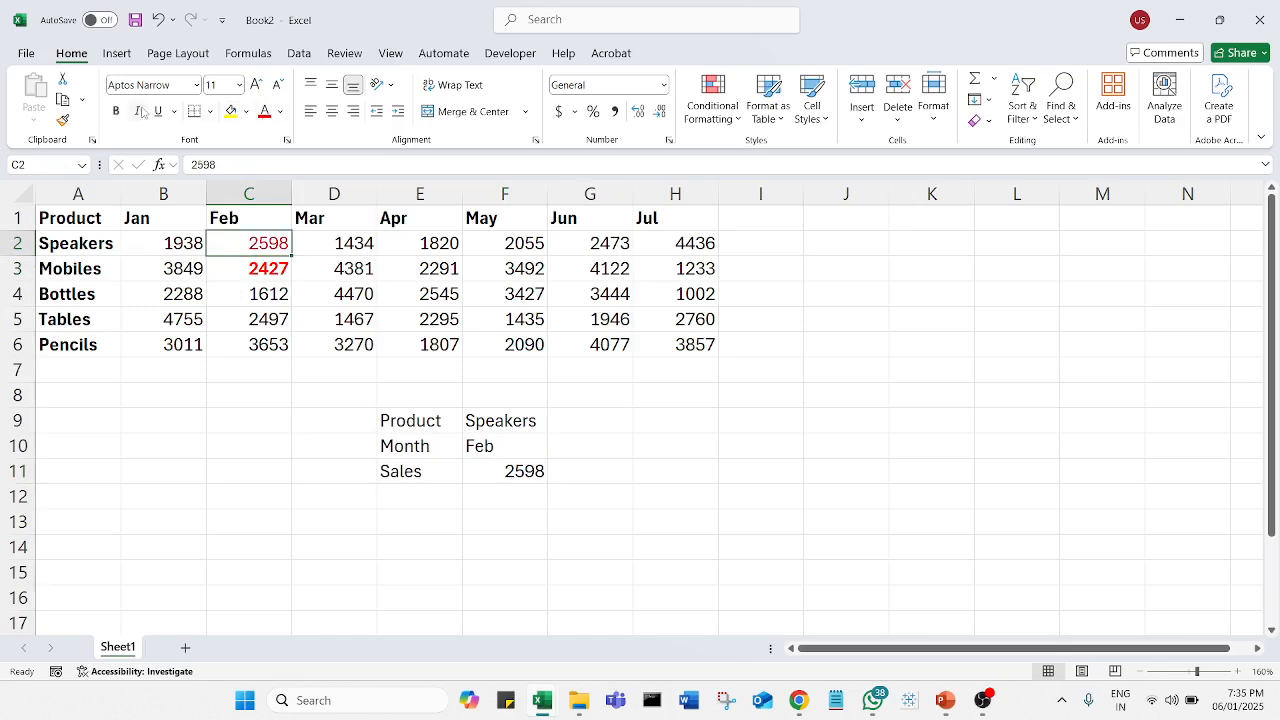
{"action": "left_click", "coordinate": [116, 111]}
Step: Copy the plain formatting of C4 onto C3 to remove the red, bold highlight from the Mobiles figure
{"action": "left_click", "coordinate": [250, 271]}
{"action": "left_click", "coordinate": [246, 292]}
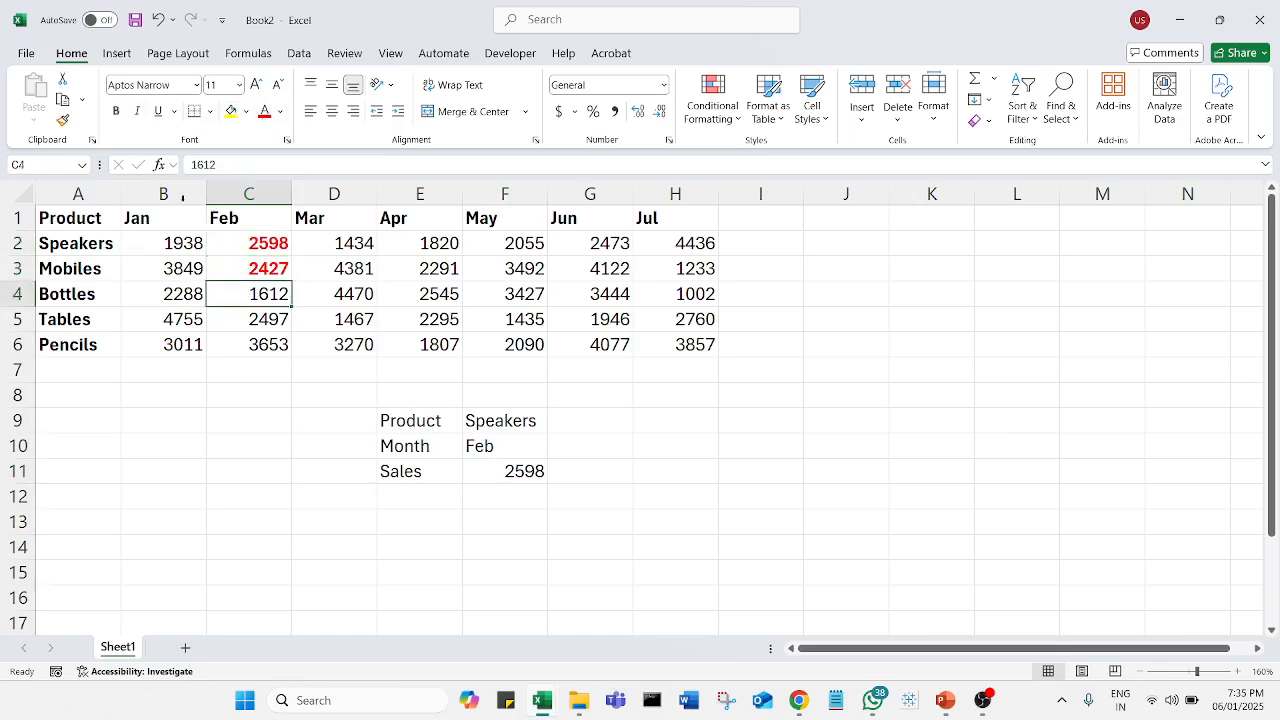
{"action": "left_click", "coordinate": [63, 119]}
{"action": "left_click", "coordinate": [250, 268]}
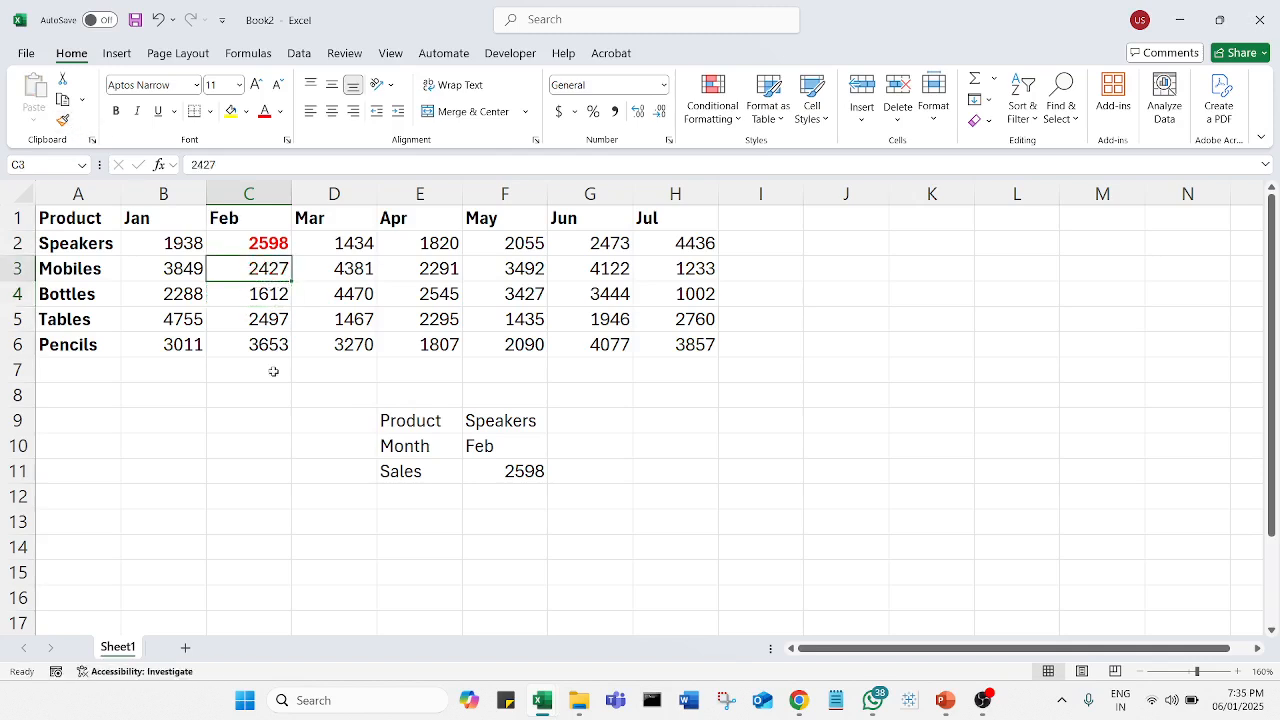
{"action": "left_click", "coordinate": [248, 420]}
{"action": "left_click", "coordinate": [634, 445]}
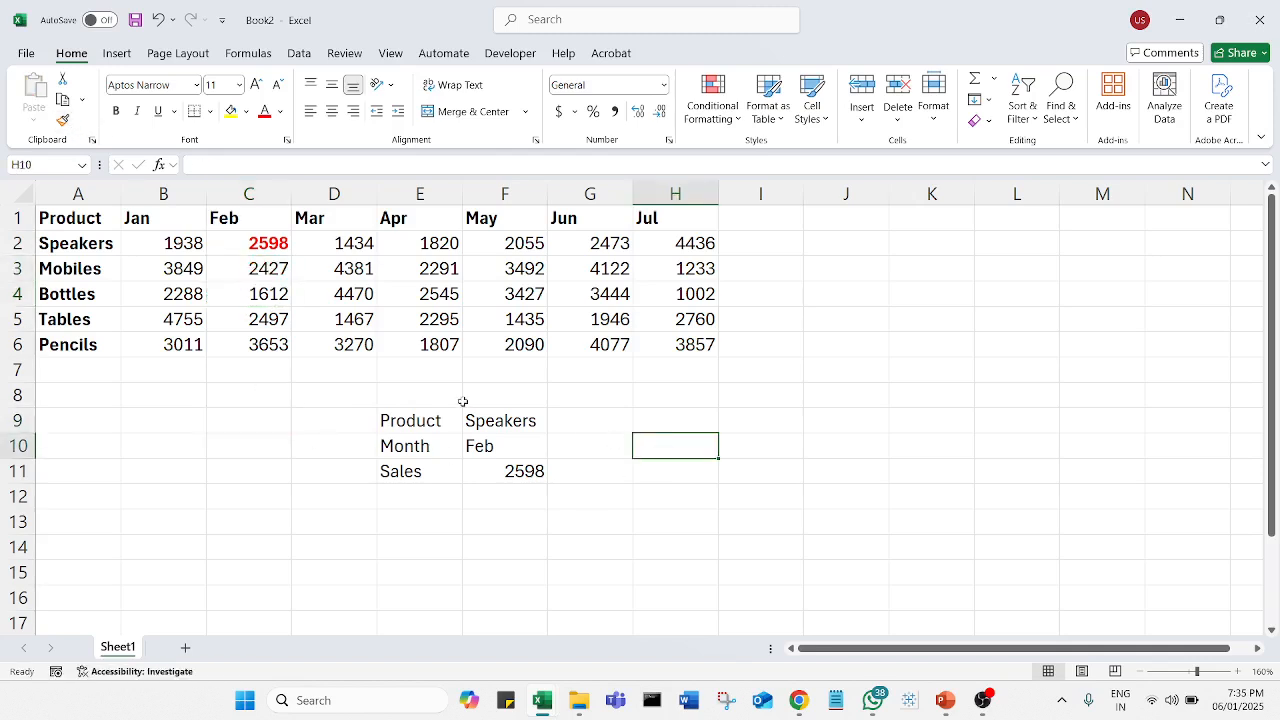
Step: Change the lookup product in F9 to Mobiles, and move down to the sales result cell F11
{"action": "left_click", "coordinate": [522, 420]}
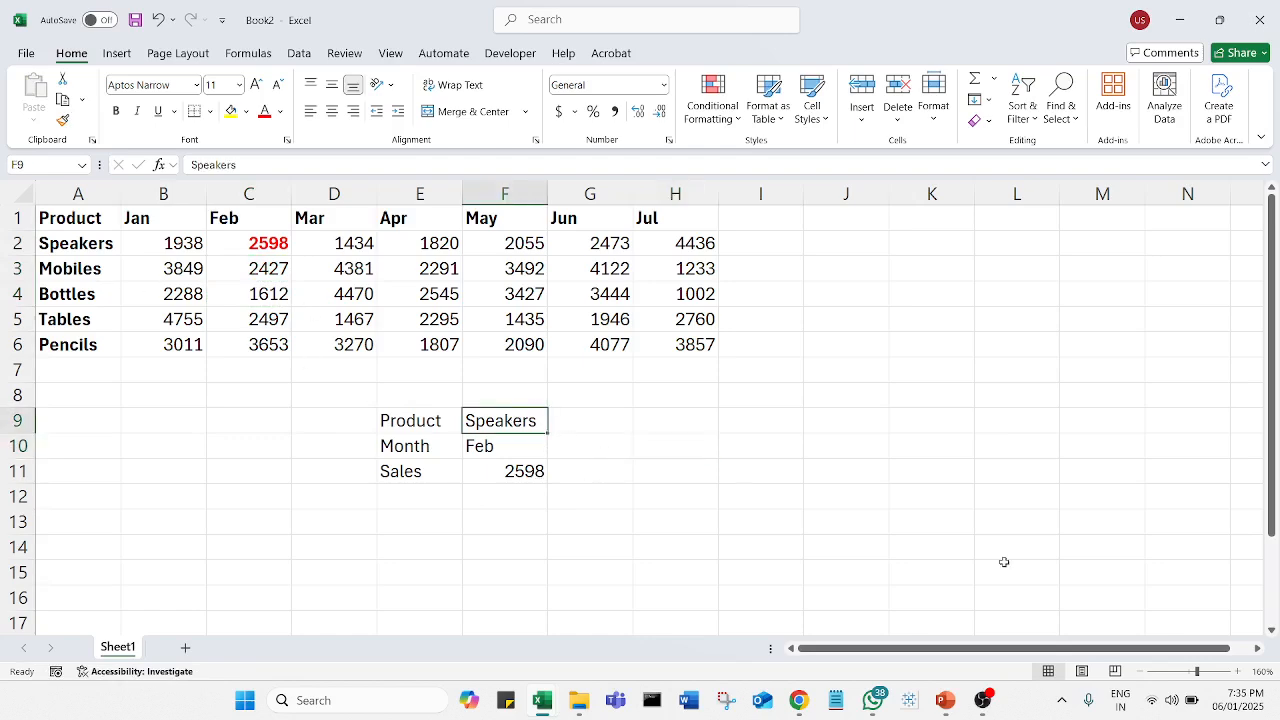
{"action": "type", "text": "Mobiles"}
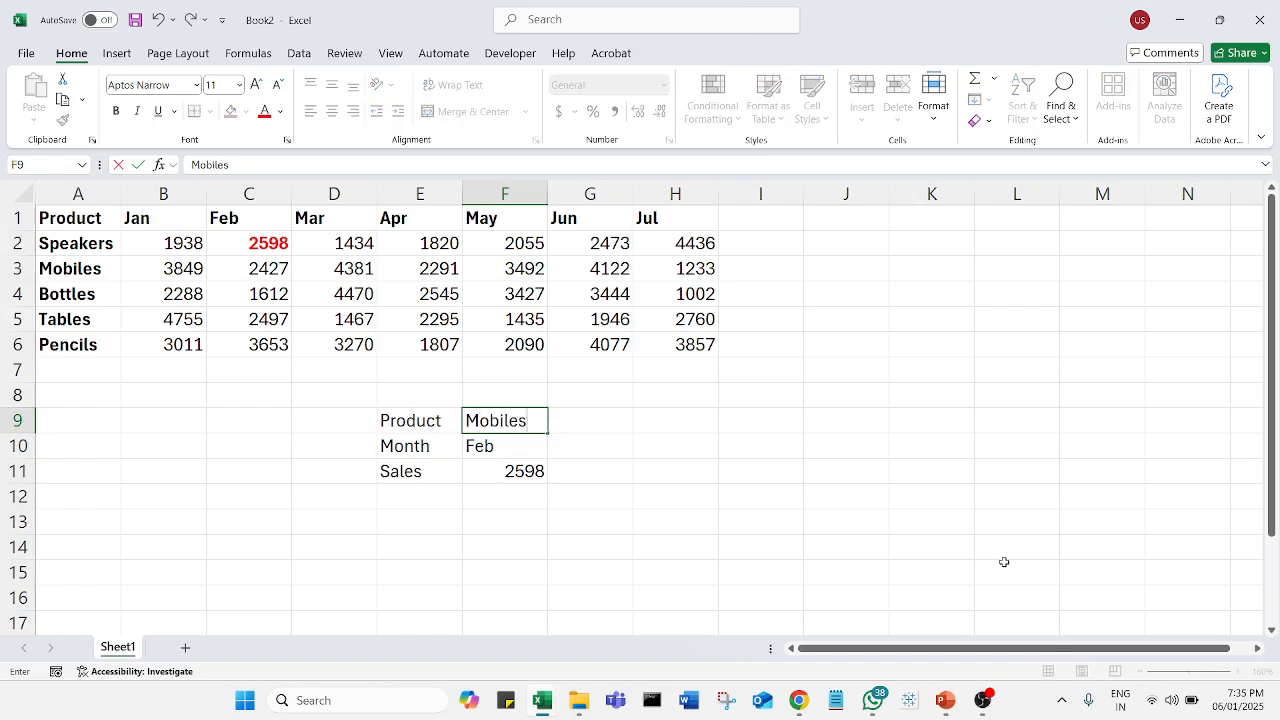
{"action": "key", "text": "Return"}
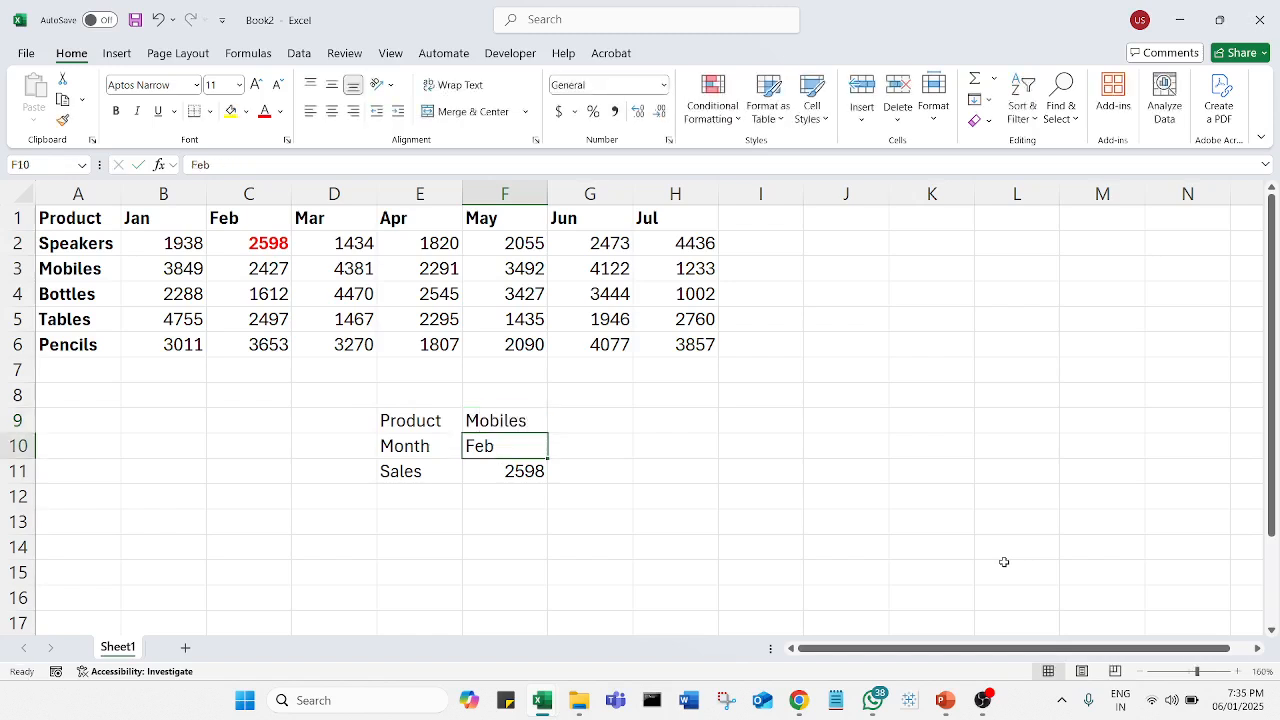
{"action": "key", "text": "Return"}
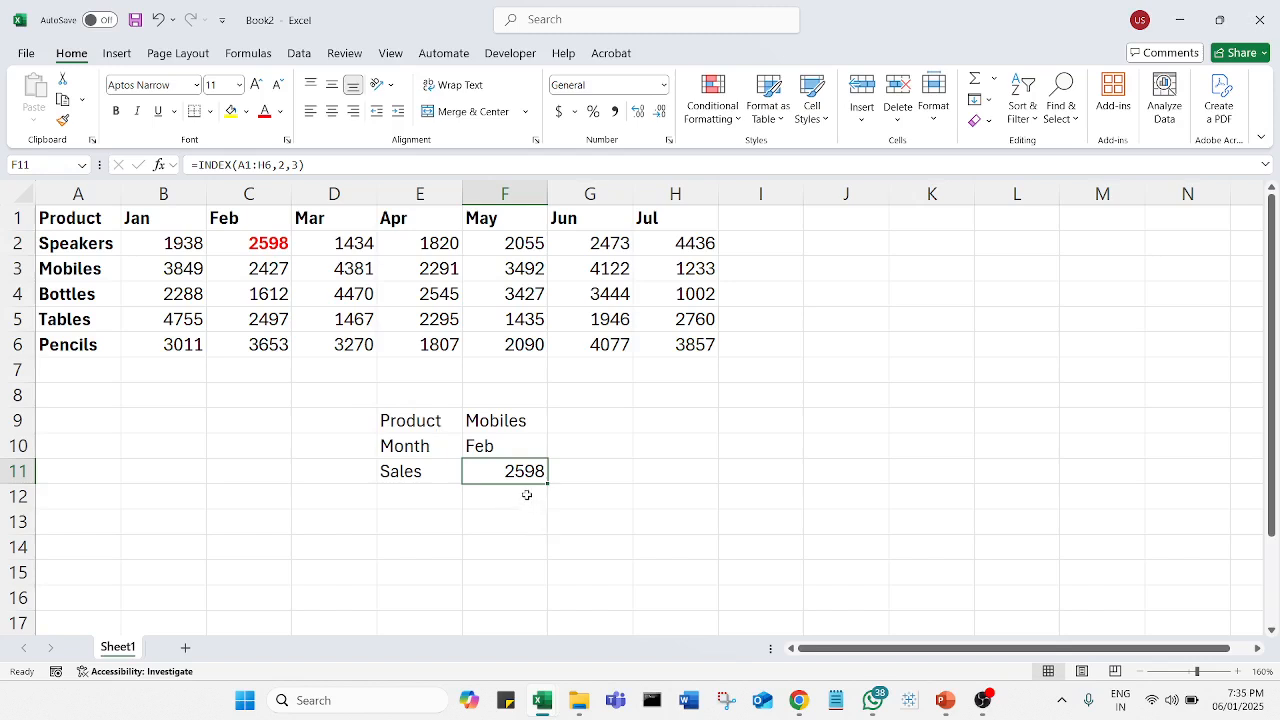
{"action": "type", "text": "="}
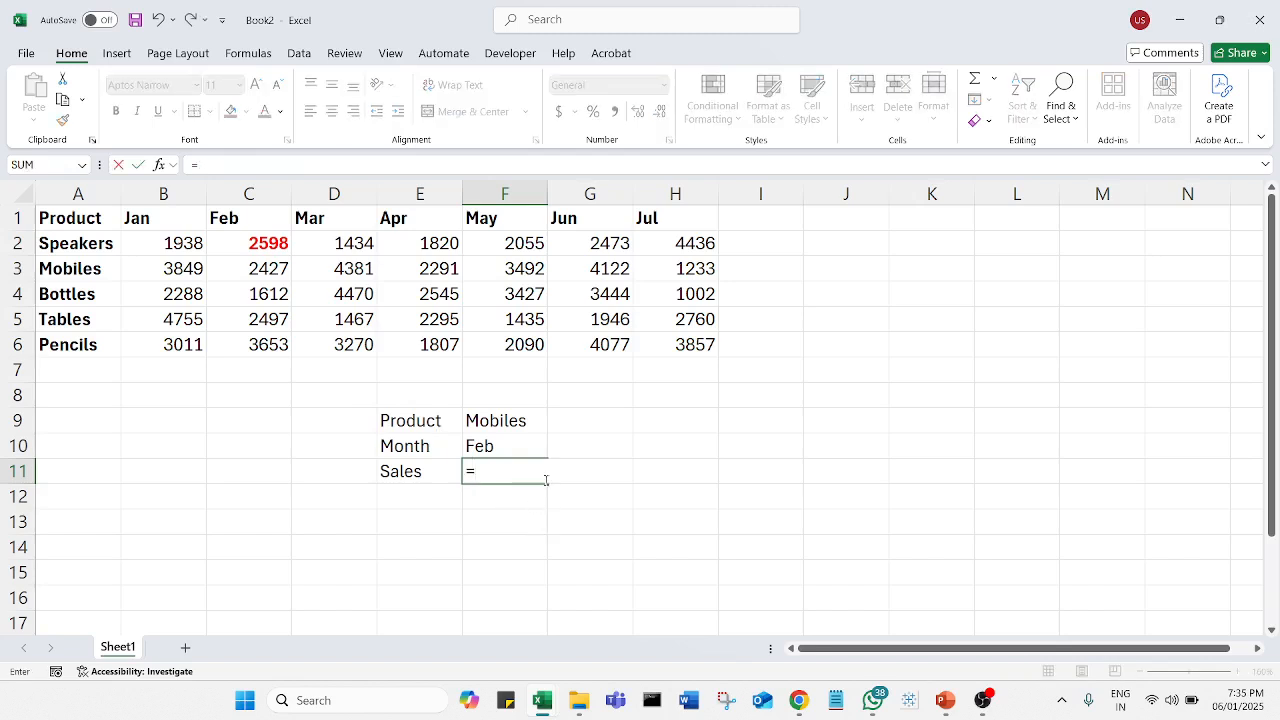
{"action": "type", "text": "inde"}
{"action": "key", "text": "Caps_Lock"}
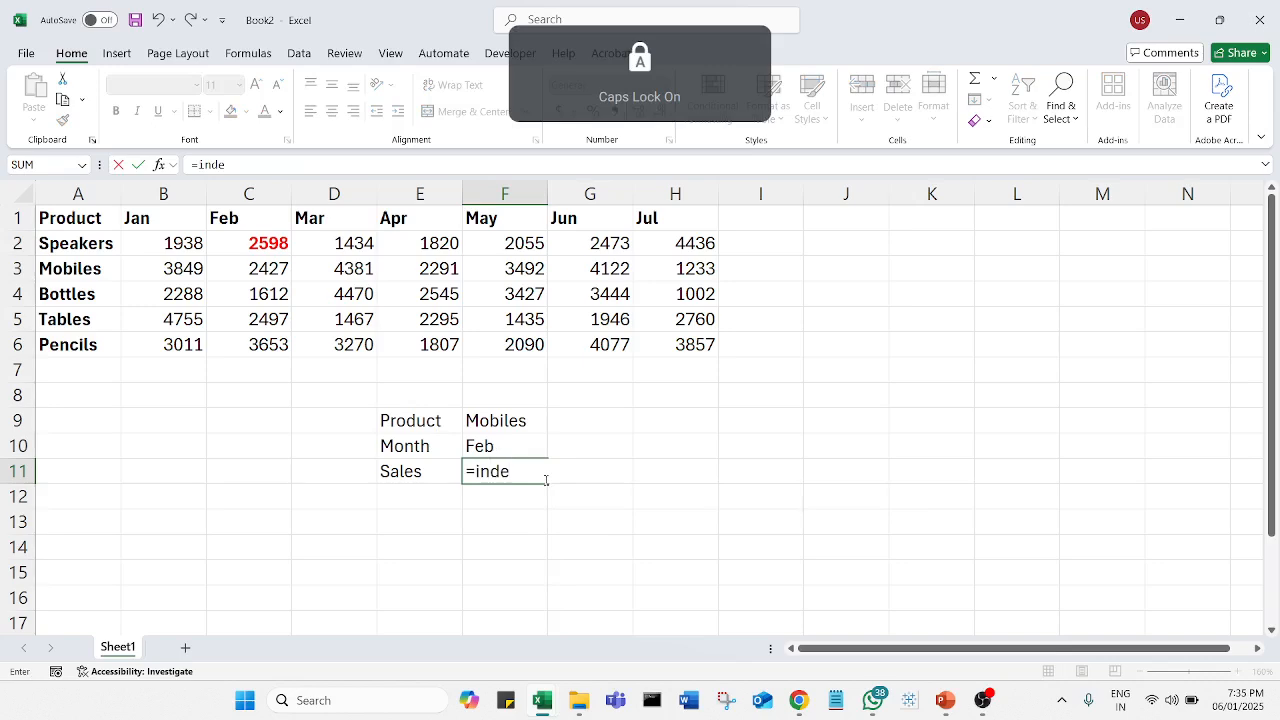
{"action": "key", "text": "Tab"}
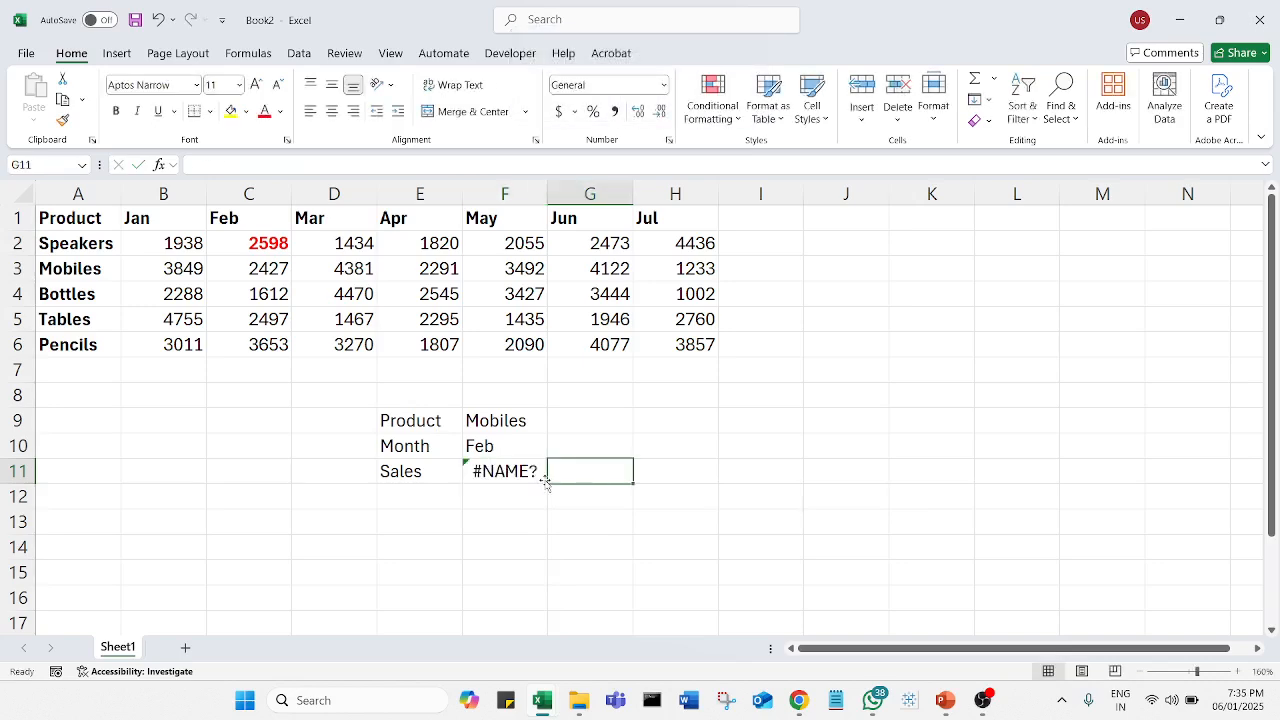
Step: Enter the formula =INDEX(A1:H6,3,3) in F11 to retrieve the February sales of Mobiles, and review its arguments
{"action": "left_click", "coordinate": [545, 481]}
{"action": "type", "text": "=INDE"}
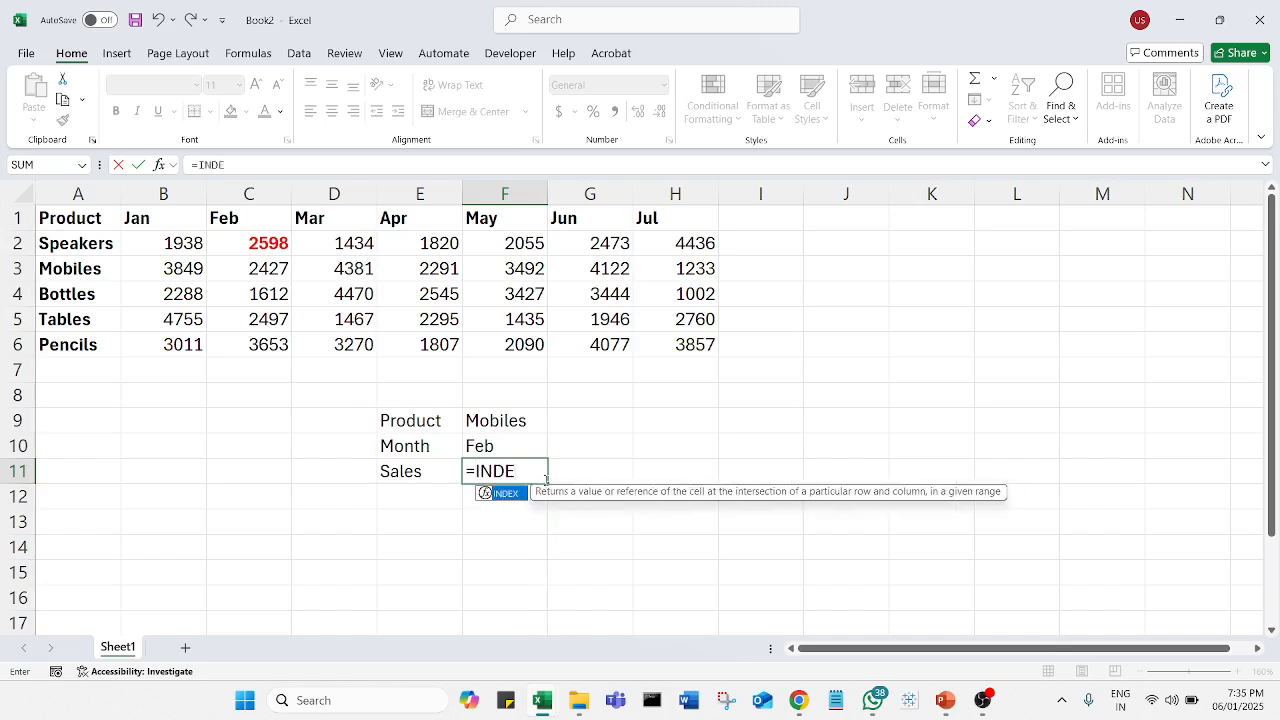
{"action": "type", "text": "X("}
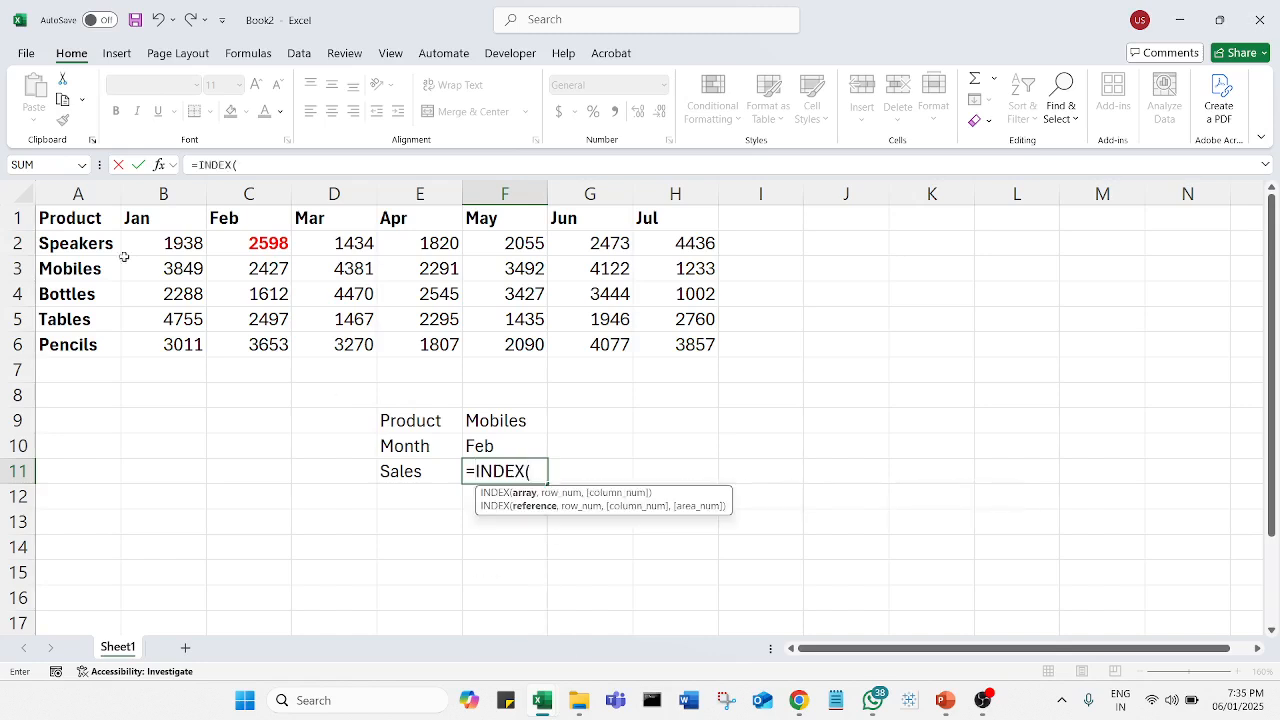
{"action": "left_click_drag", "start_coordinate": [94, 224], "coordinate": [686, 347]}
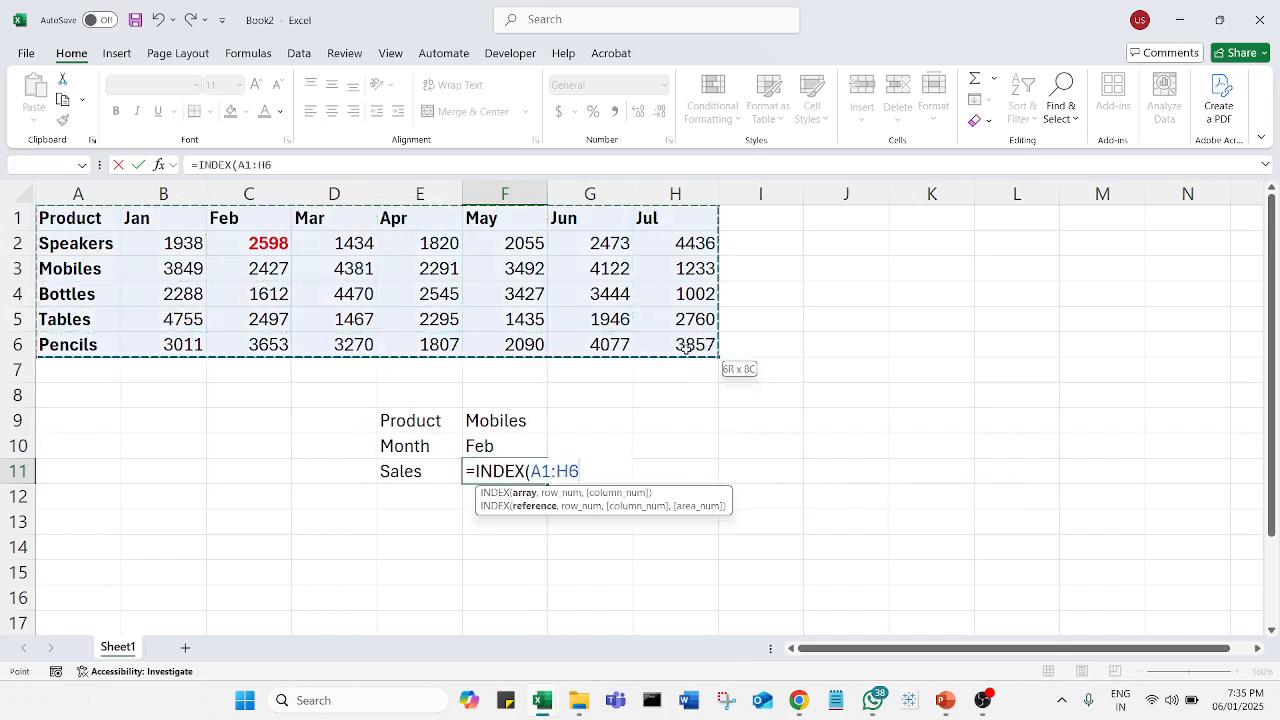
{"action": "type", "text": ","}
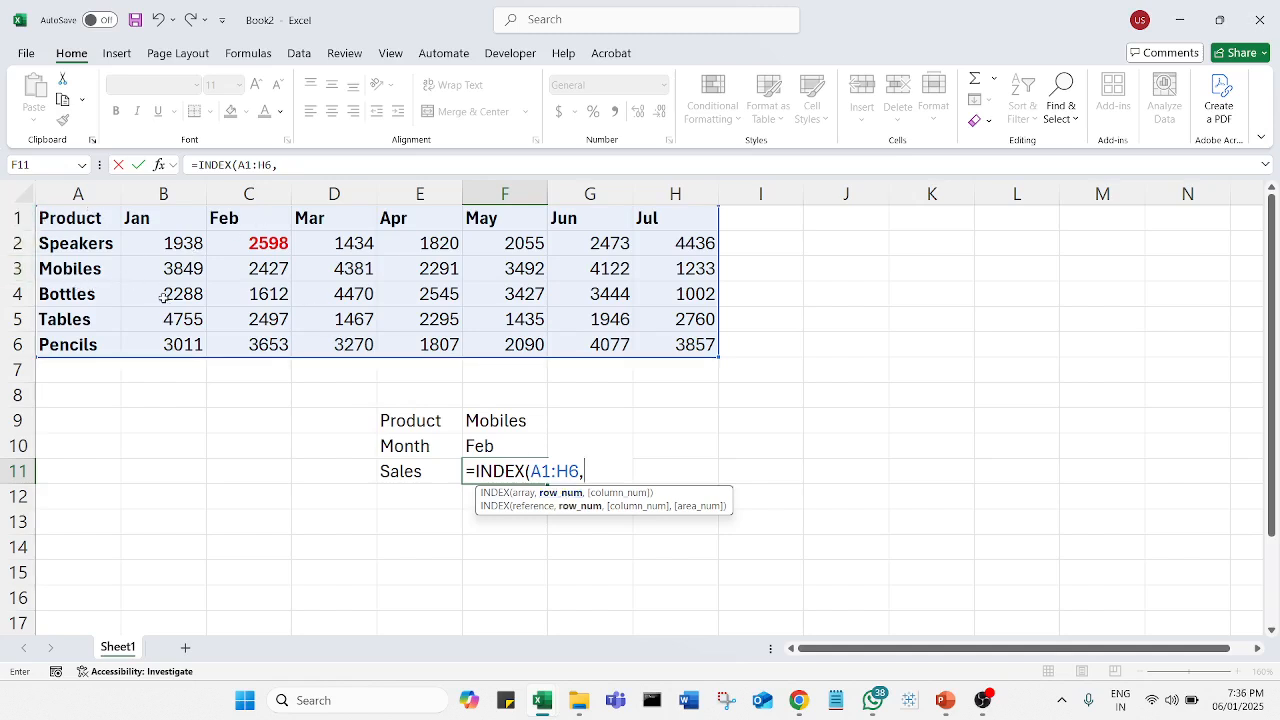
{"action": "type", "text": "3,"}
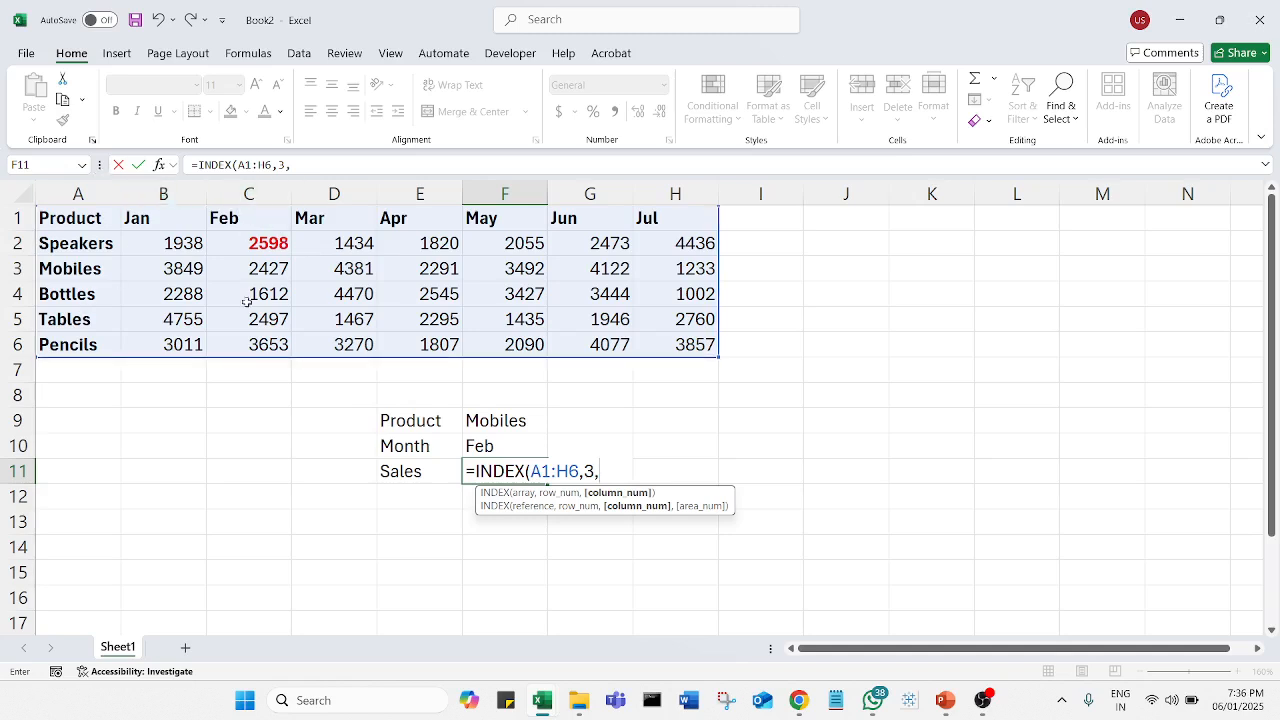
{"action": "type", "text": "3)"}
{"action": "key", "text": "Return"}
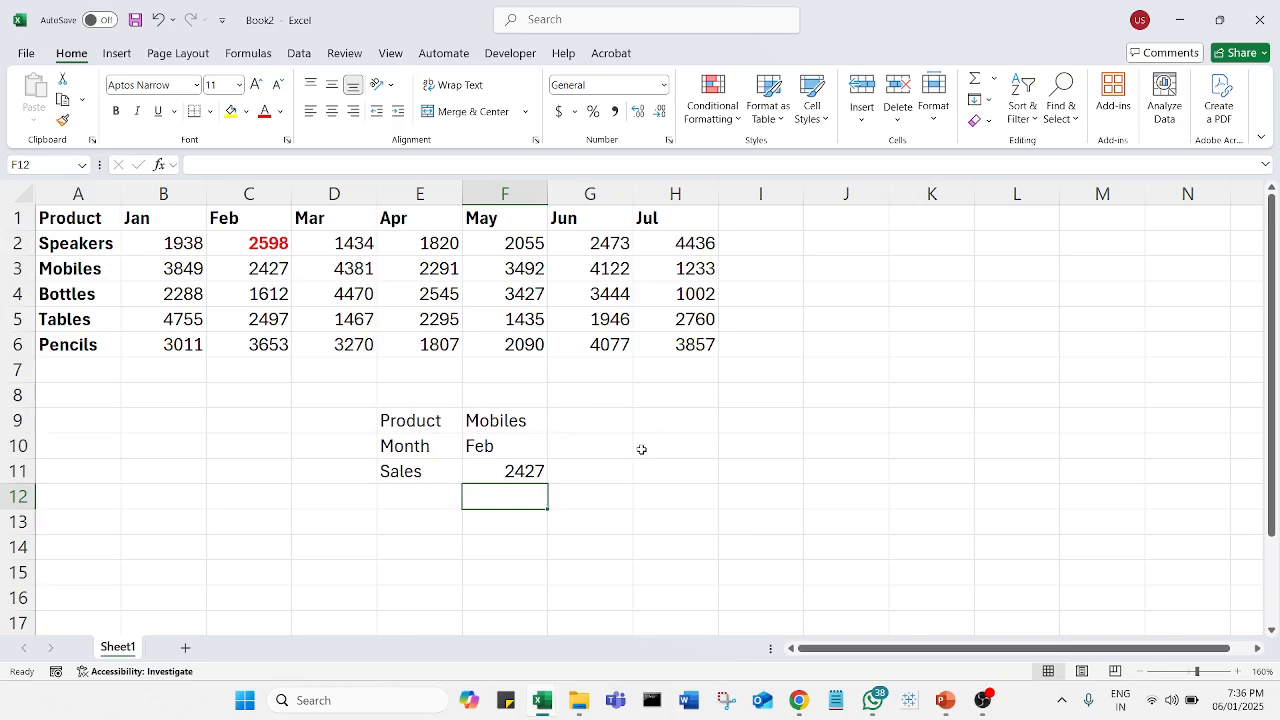
{"action": "double_click", "coordinate": [520, 471]}
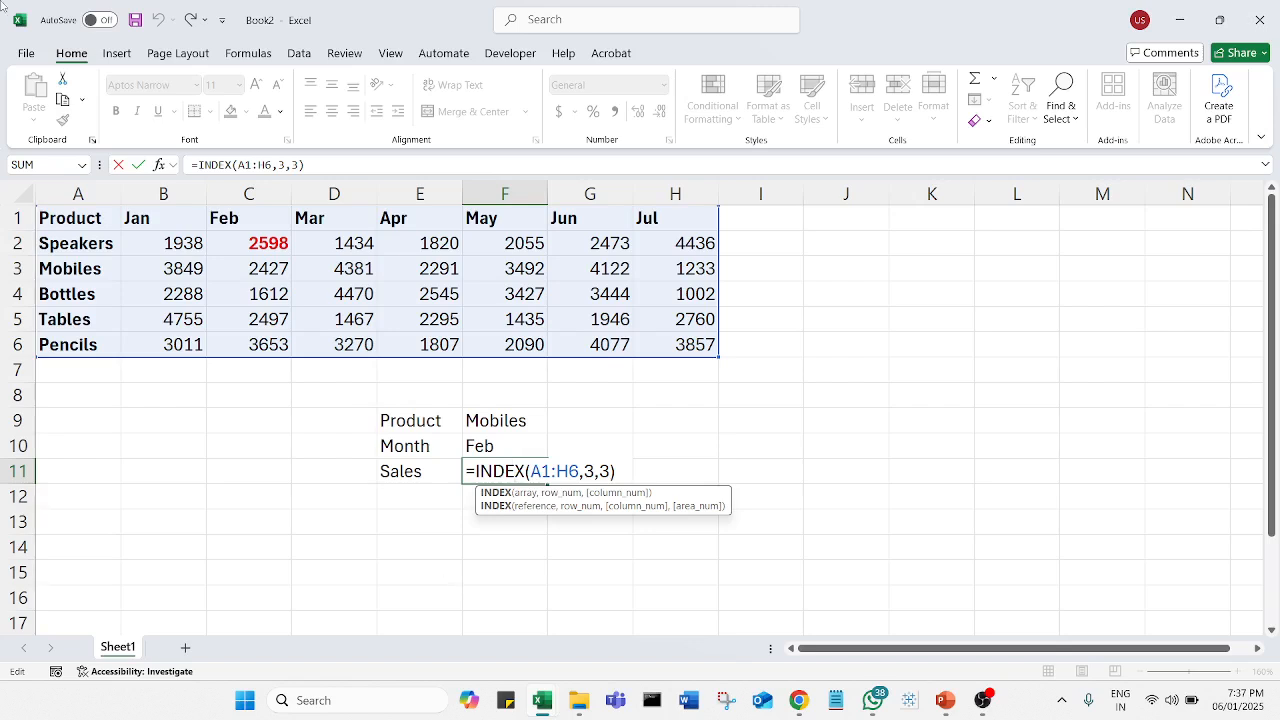
{"action": "key", "text": "ctrl+Return"}
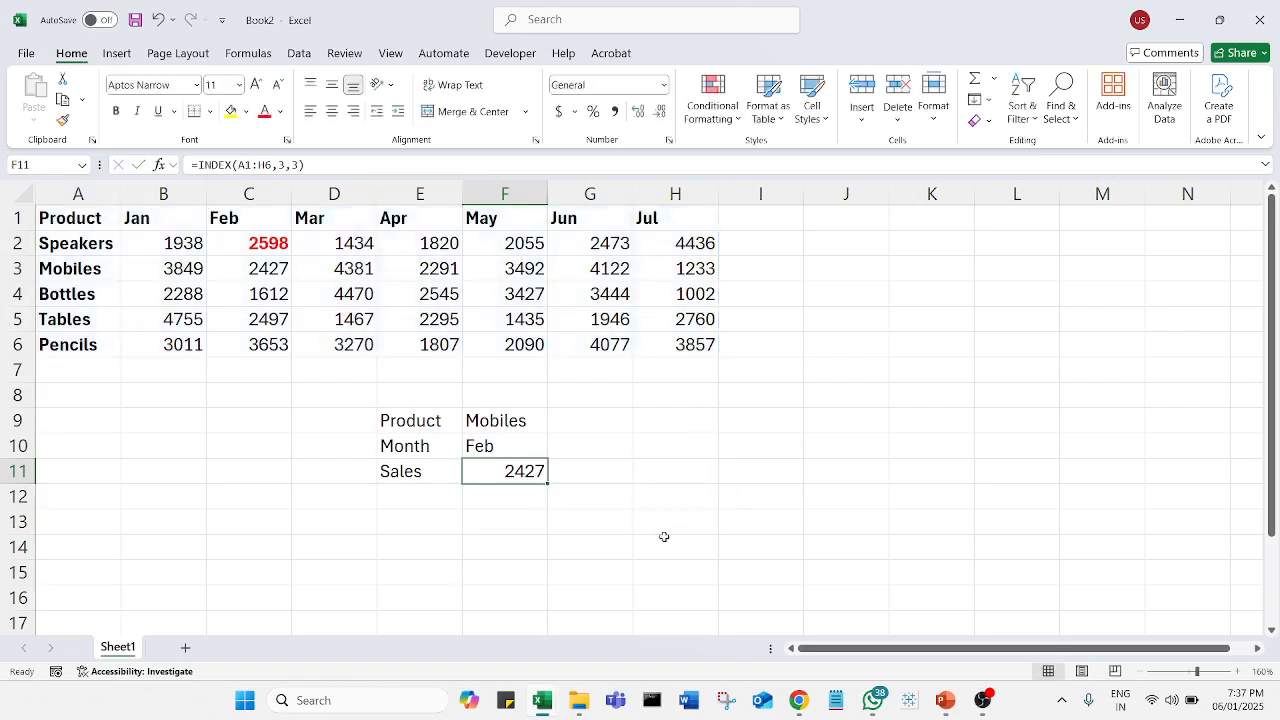
{"action": "left_click", "coordinate": [664, 537]}
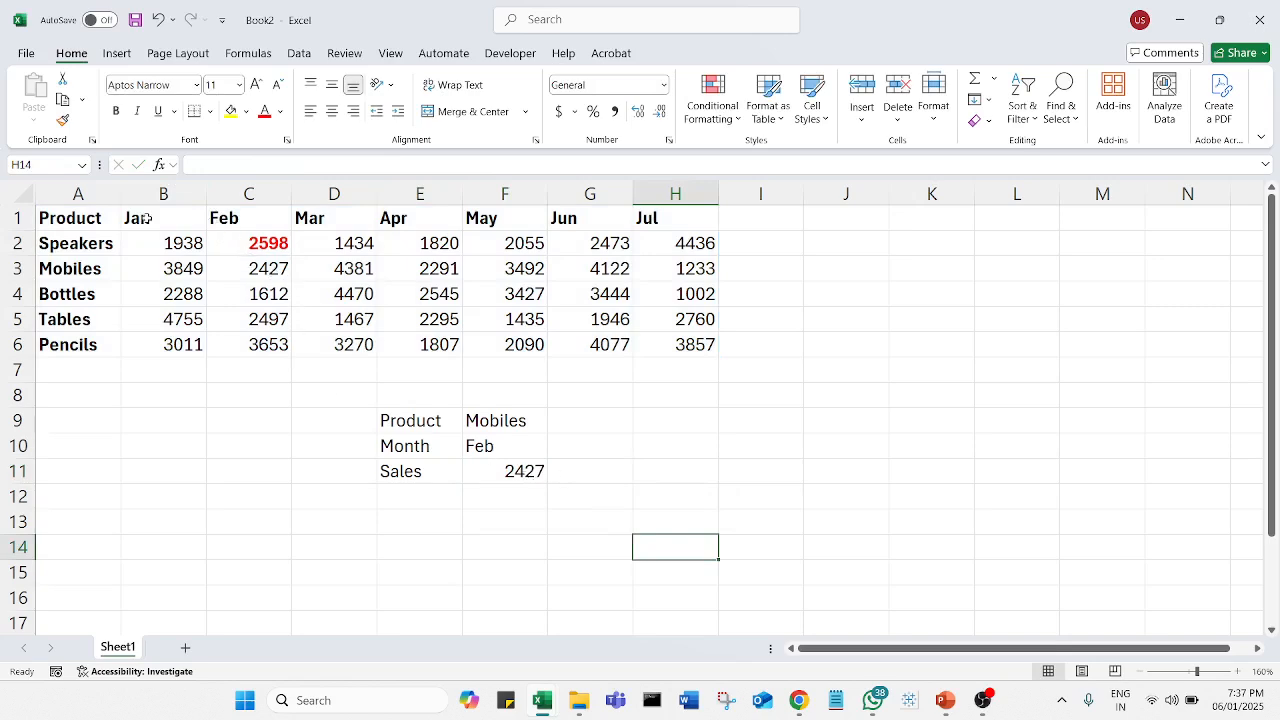
Step: Swap two product names in the sales table by entering Tables in A3 and Mobiles in A5
{"action": "left_click", "coordinate": [99, 271]}
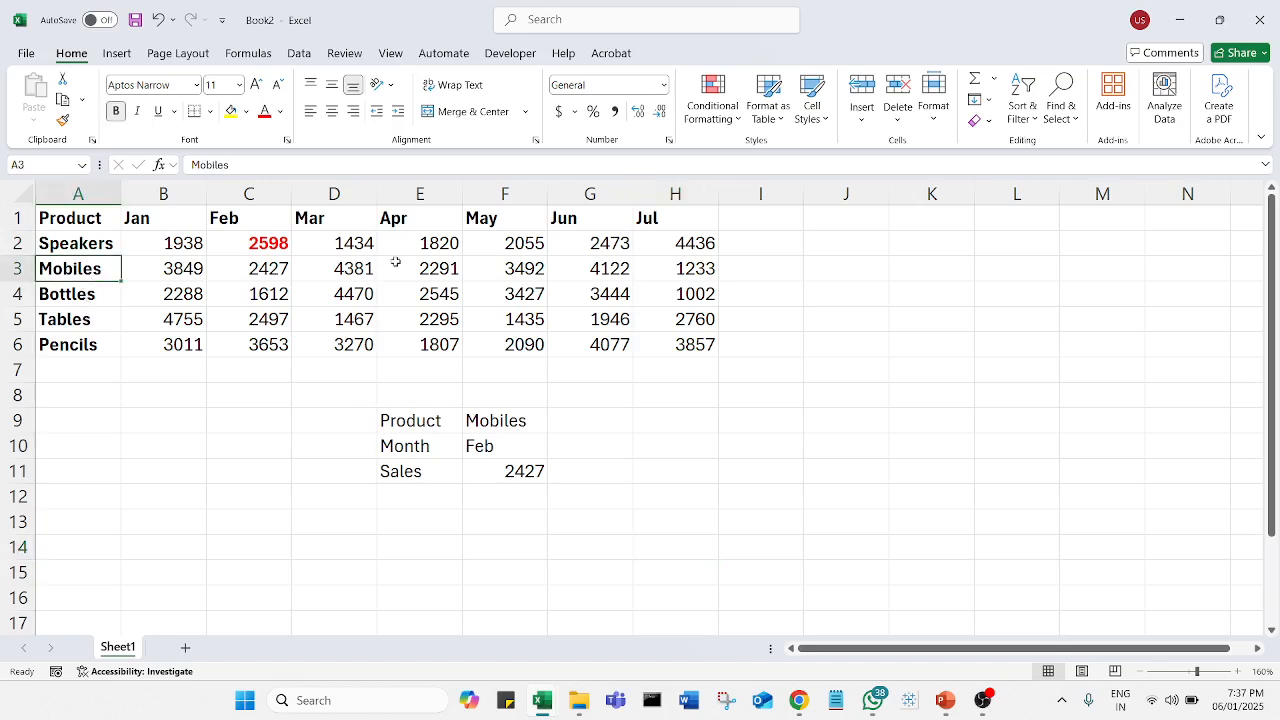
{"action": "type", "text": "taBLES"}
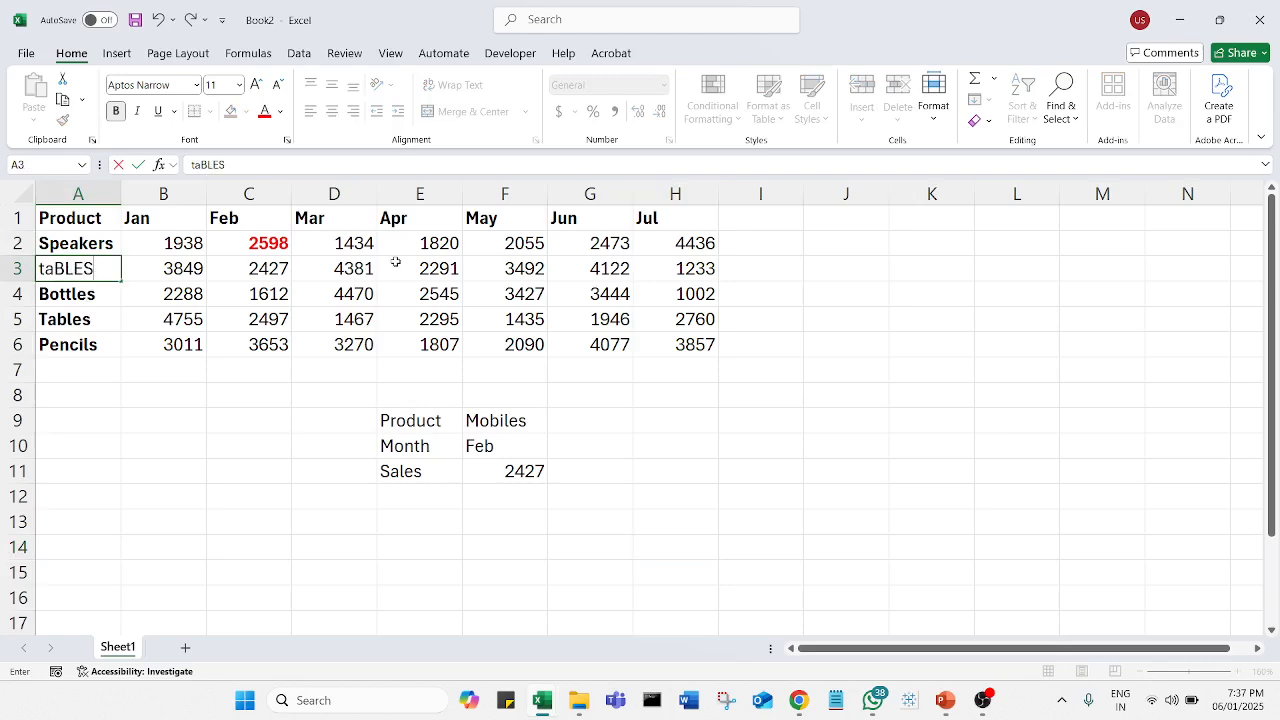
{"action": "key", "text": "BackSpace"}
{"action": "key", "text": "BackSpace"}
{"action": "key", "text": "BackSpace"}
{"action": "key", "text": "BackSpace"}
{"action": "key", "text": "Caps_Lock"}
{"action": "type", "text": "bles"}
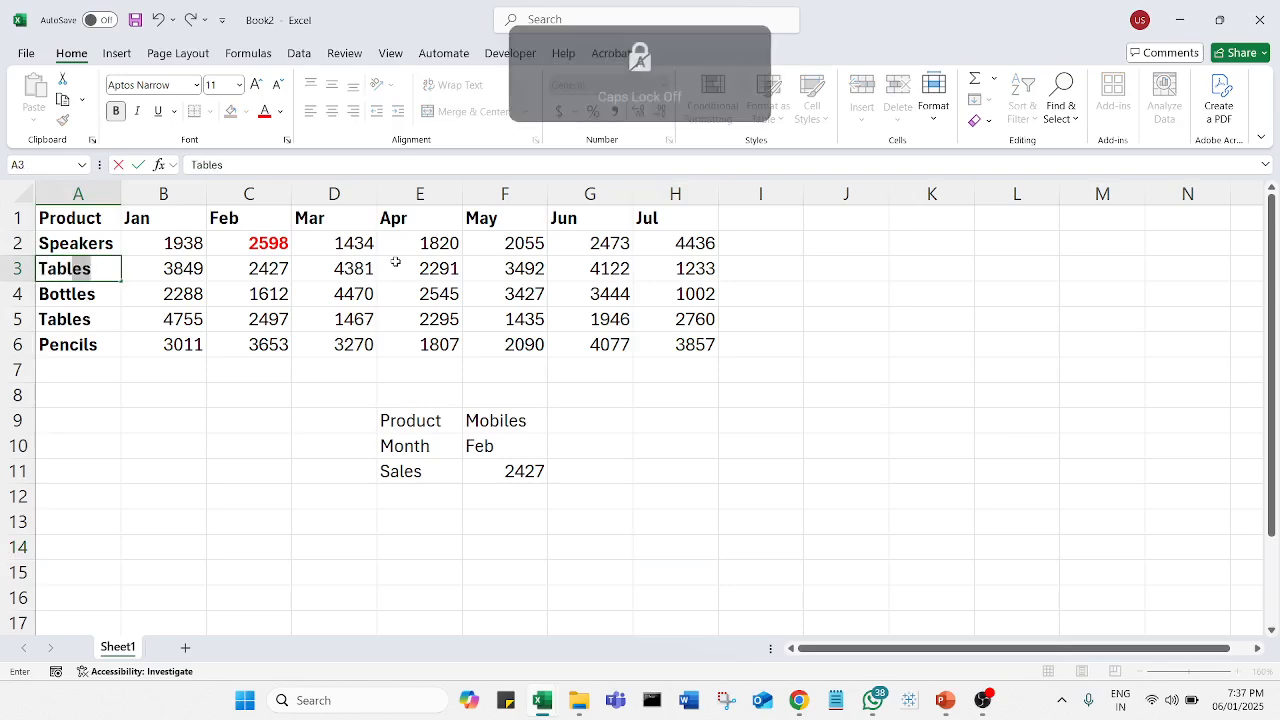
{"action": "key", "text": "Return"}
{"action": "key", "text": "Down"}
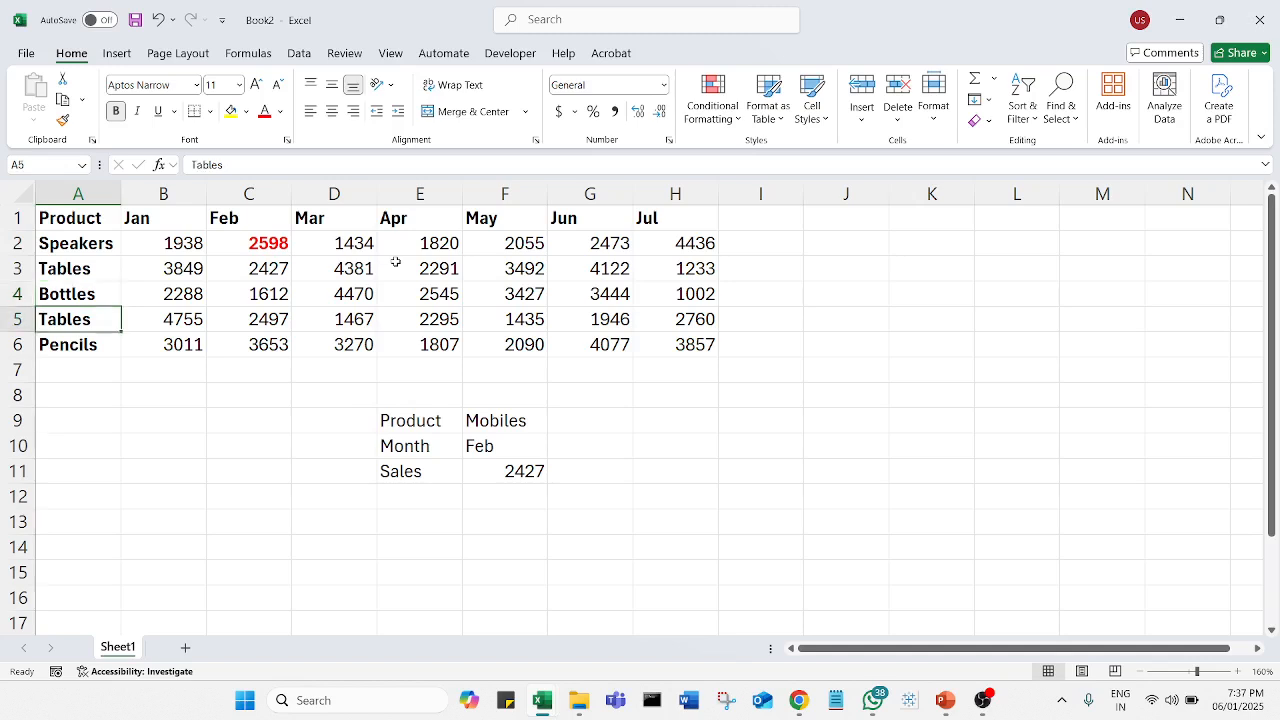
{"action": "type", "text": "Mobiles"}
{"action": "key", "text": "Return"}
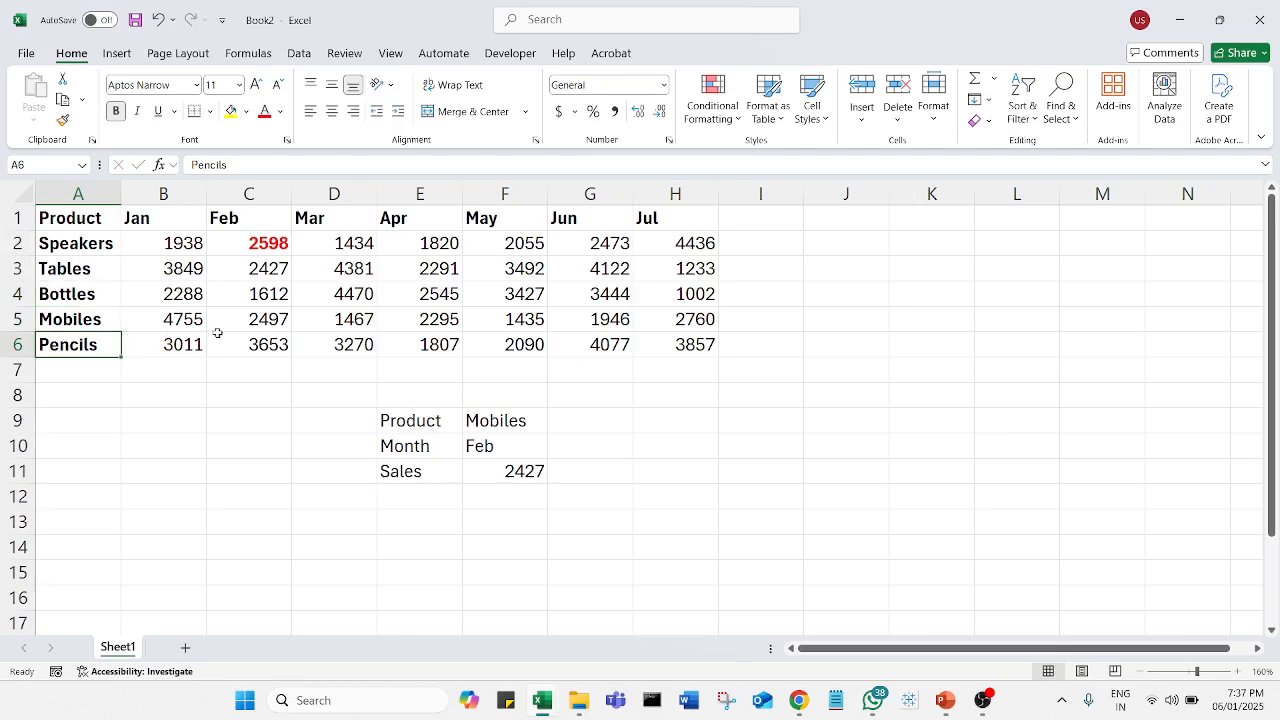
Step: Set the February sales of Mobiles in C5 to 6000
{"action": "left_click", "coordinate": [260, 324]}
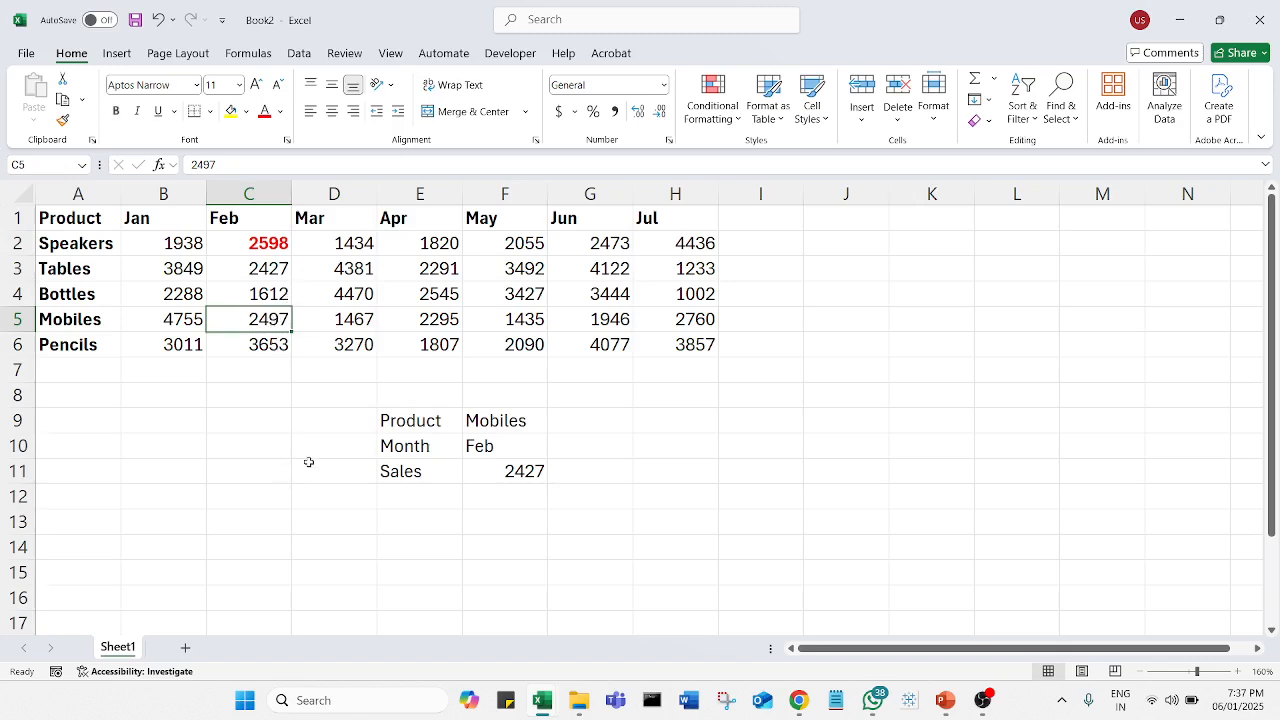
{"action": "type", "text": "6000"}
{"action": "key", "text": "Return"}
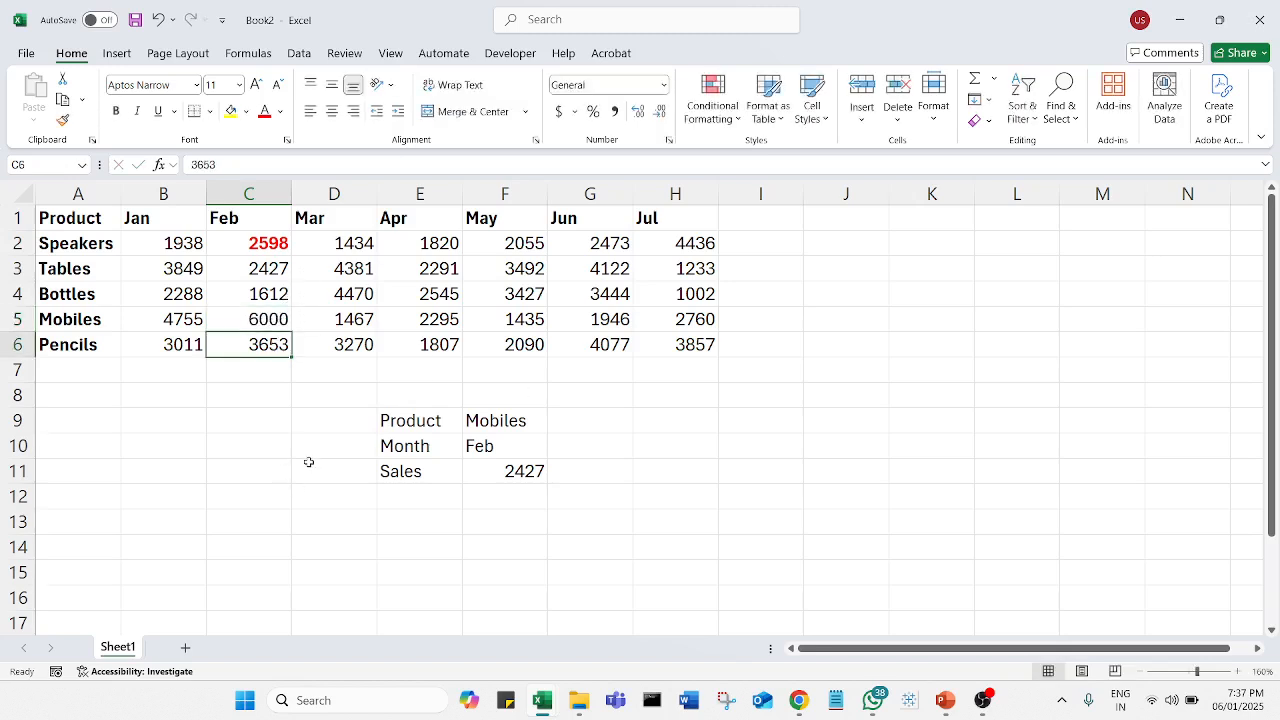
{"action": "left_click", "coordinate": [258, 320]}
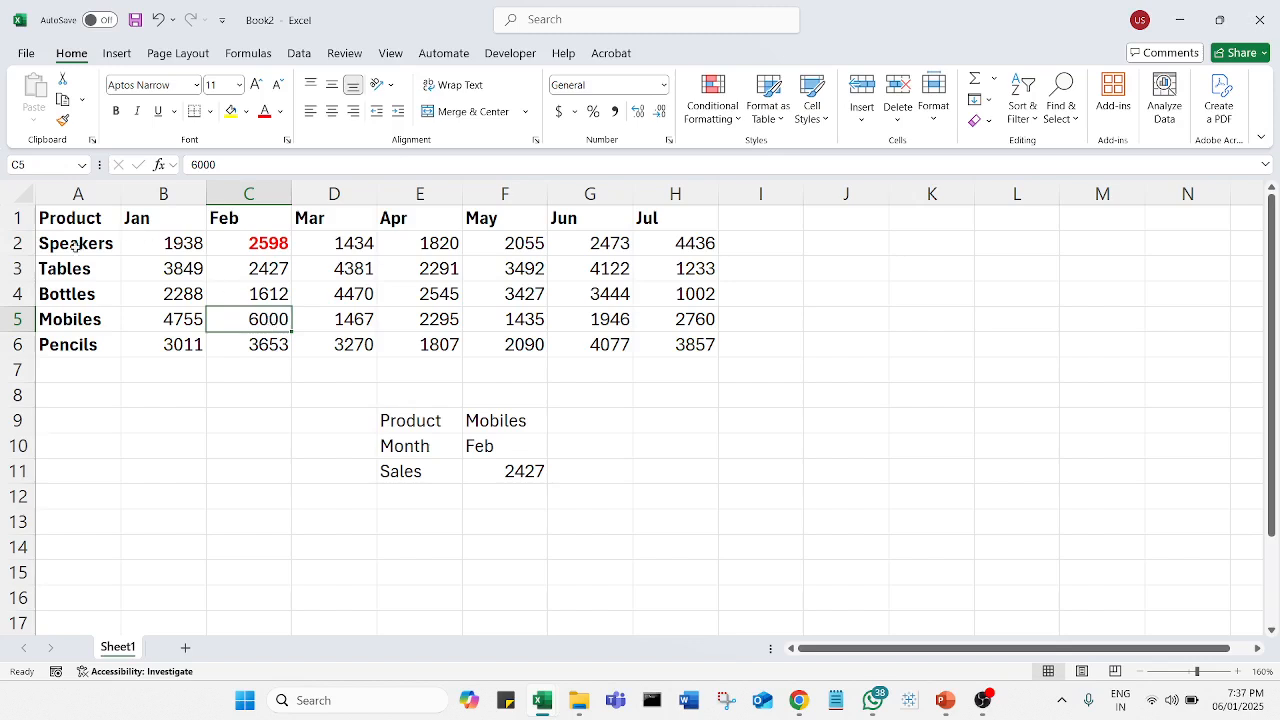
Step: Remove the fixed row and column numbers from the INDEX formula in F11, keeping the range A1:H6
{"action": "left_click", "coordinate": [523, 472]}
{"action": "double_click", "coordinate": [523, 472]}
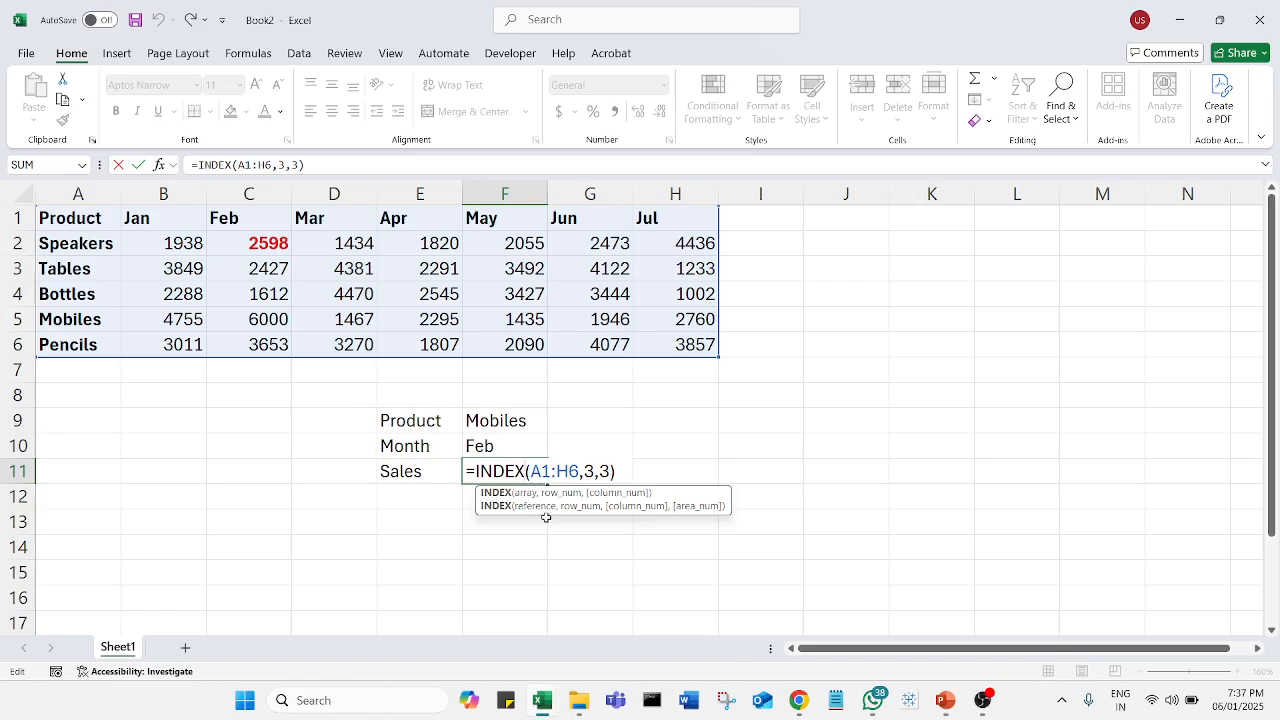
{"action": "left_click", "coordinate": [628, 469]}
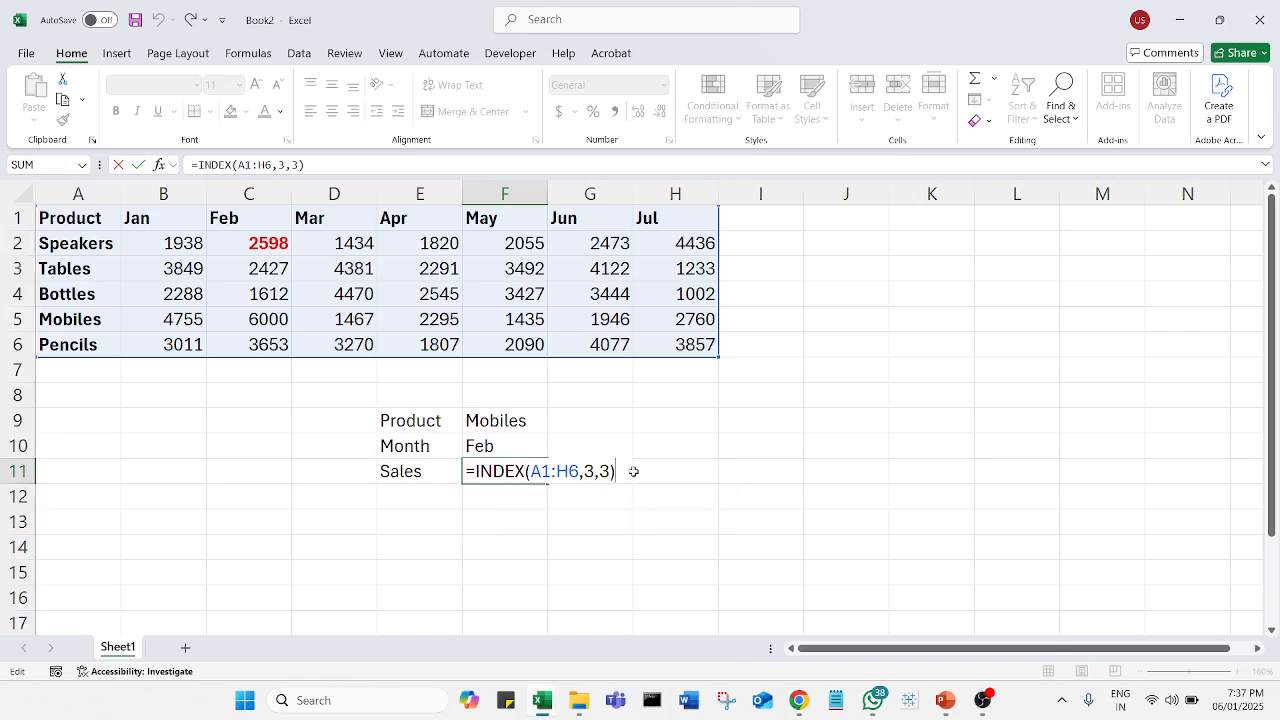
{"action": "key", "text": "BackSpace"}
{"action": "key", "text": "BackSpace"}
{"action": "key", "text": "BackSpace"}
{"action": "key", "text": "BackSpace"}
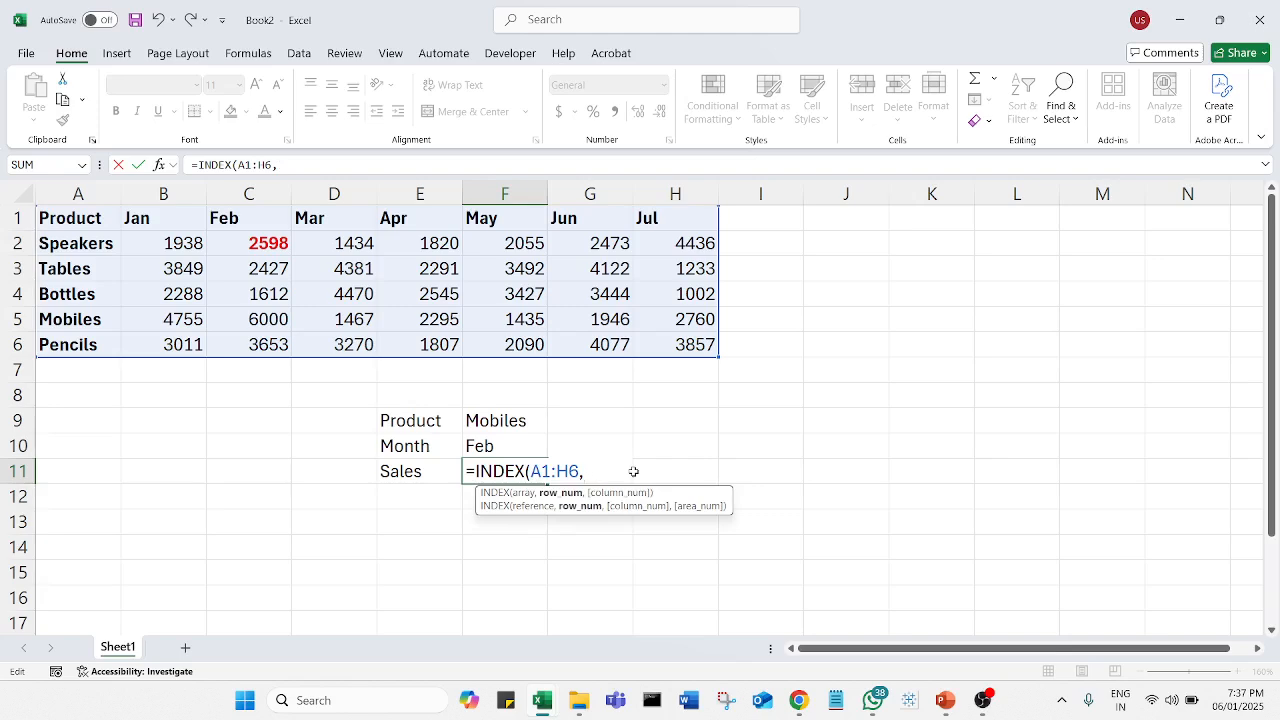
Step: Add MATCH(F9,A2:A6,0) with exact match as the row number of the INDEX formula in F11
{"action": "type", "text": "match"}
{"action": "key", "text": "Tab"}
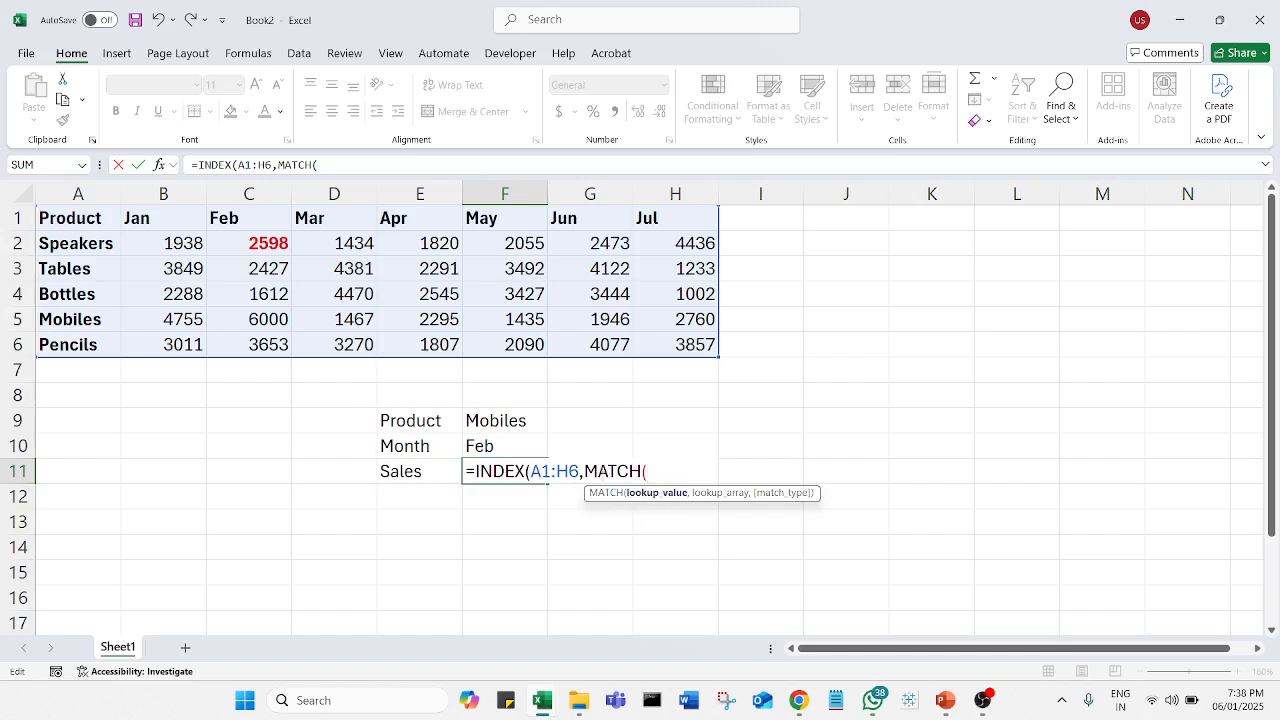
{"action": "left_click", "coordinate": [527, 421]}
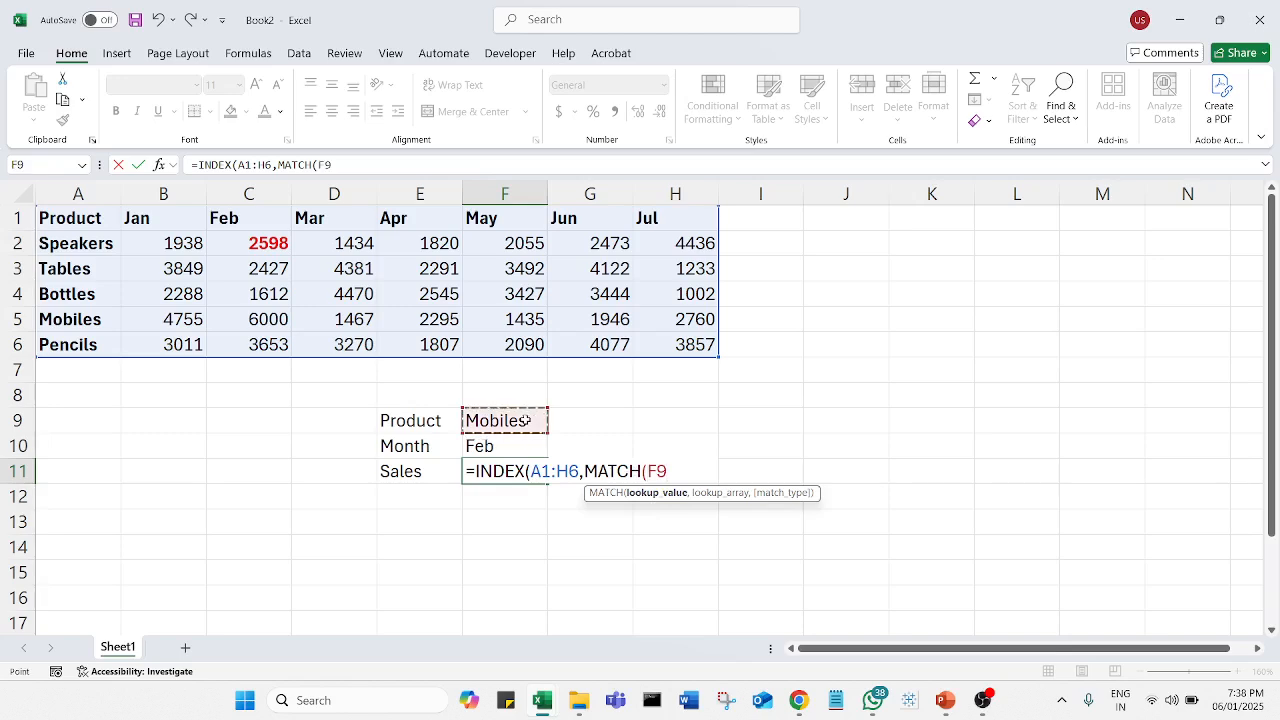
{"action": "type", "text": ","}
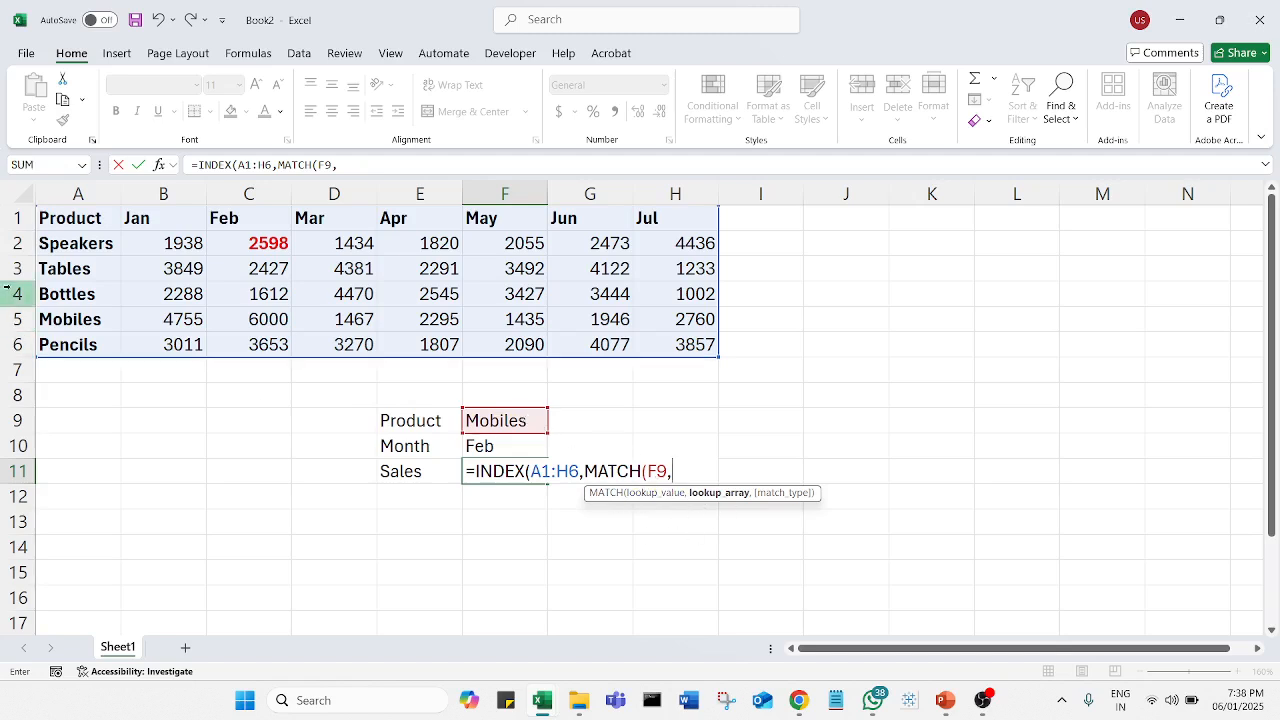
{"action": "left_click_drag", "start_coordinate": [72, 247], "coordinate": [88, 340]}
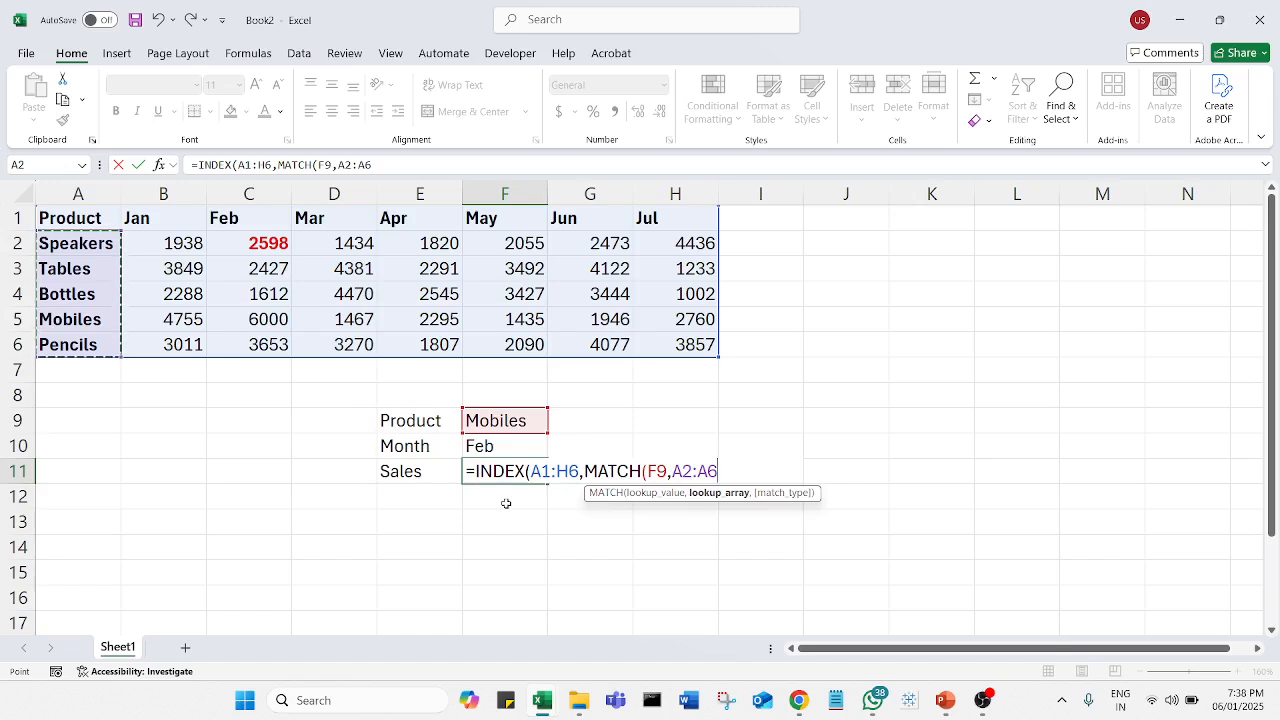
{"action": "type", "text": ","}
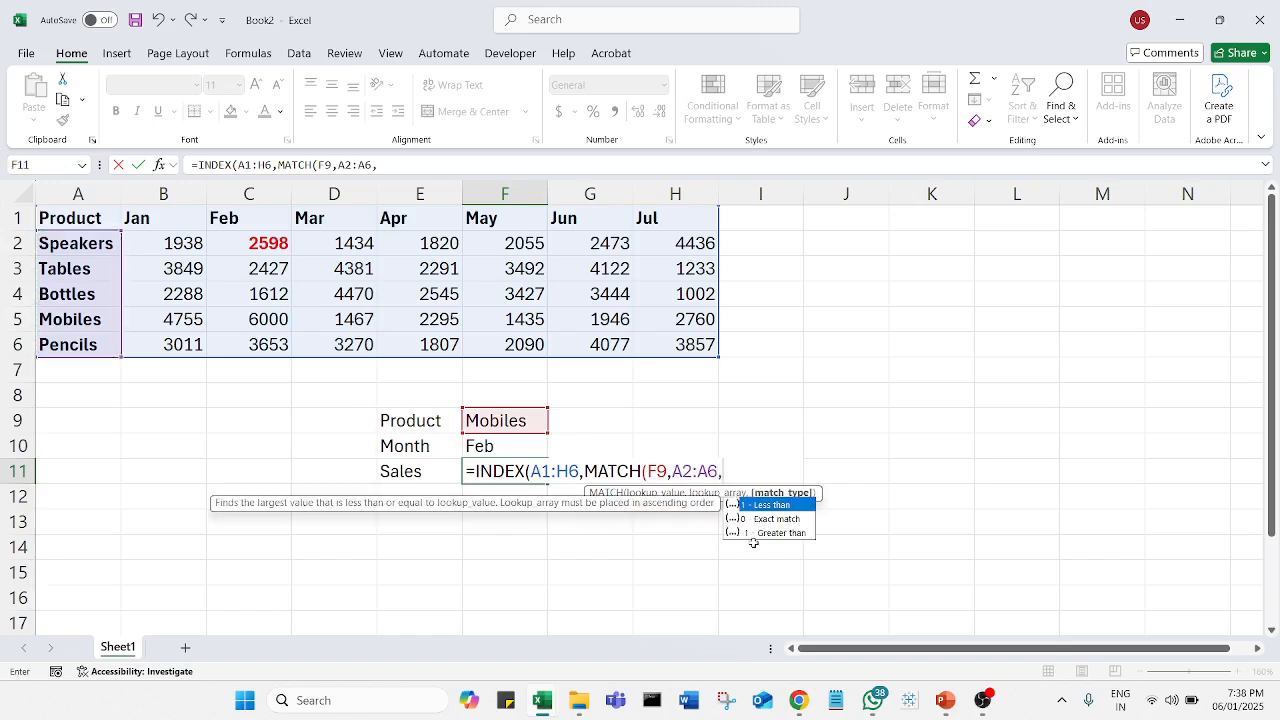
{"action": "double_click", "coordinate": [754, 519]}
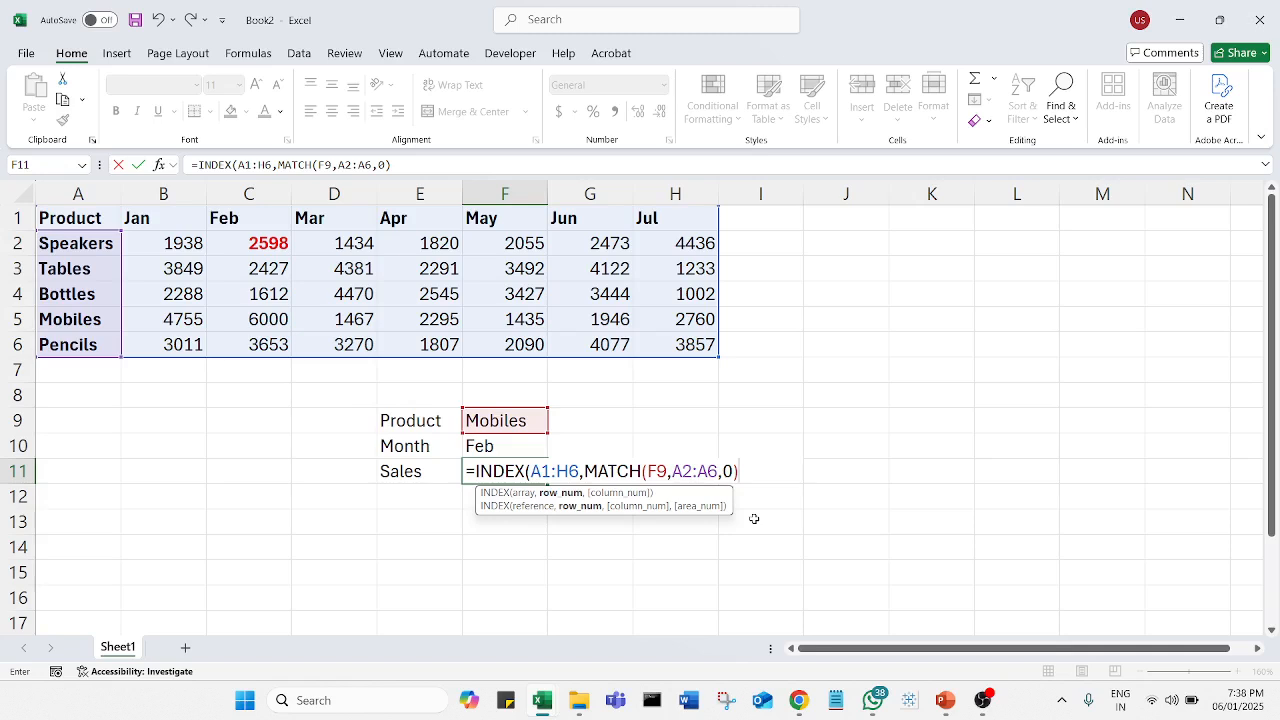
Step: Add MATCH(F10,A1:H1,0) with exact match as the column number of the INDEX formula in F11 and complete the formula
{"action": "type", "text": ","}
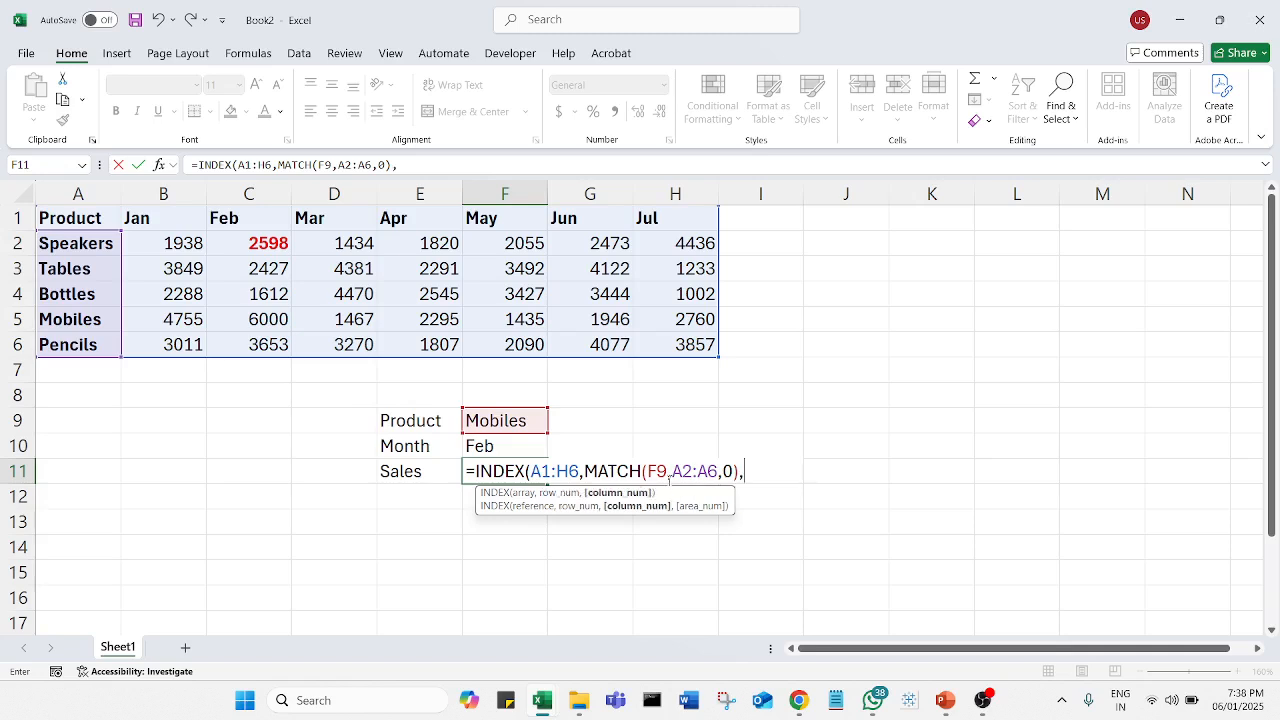
{"action": "type", "text": "mat"}
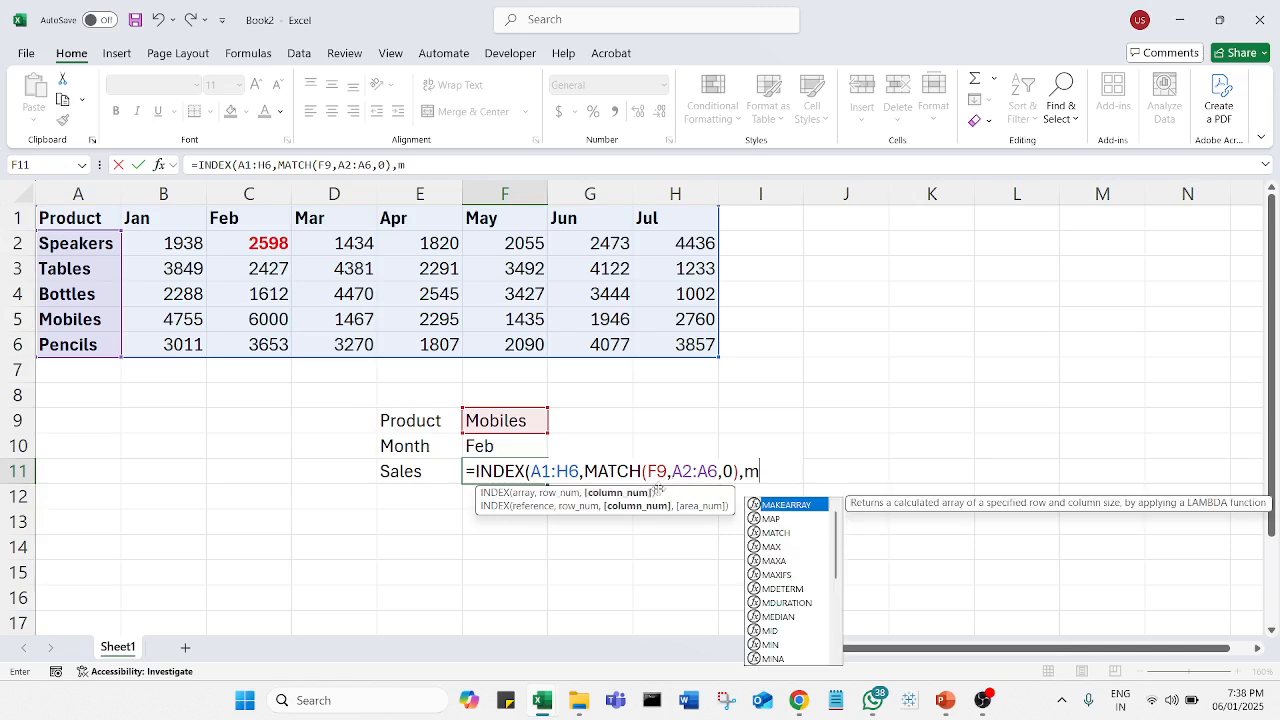
{"action": "type", "text": "ch"}
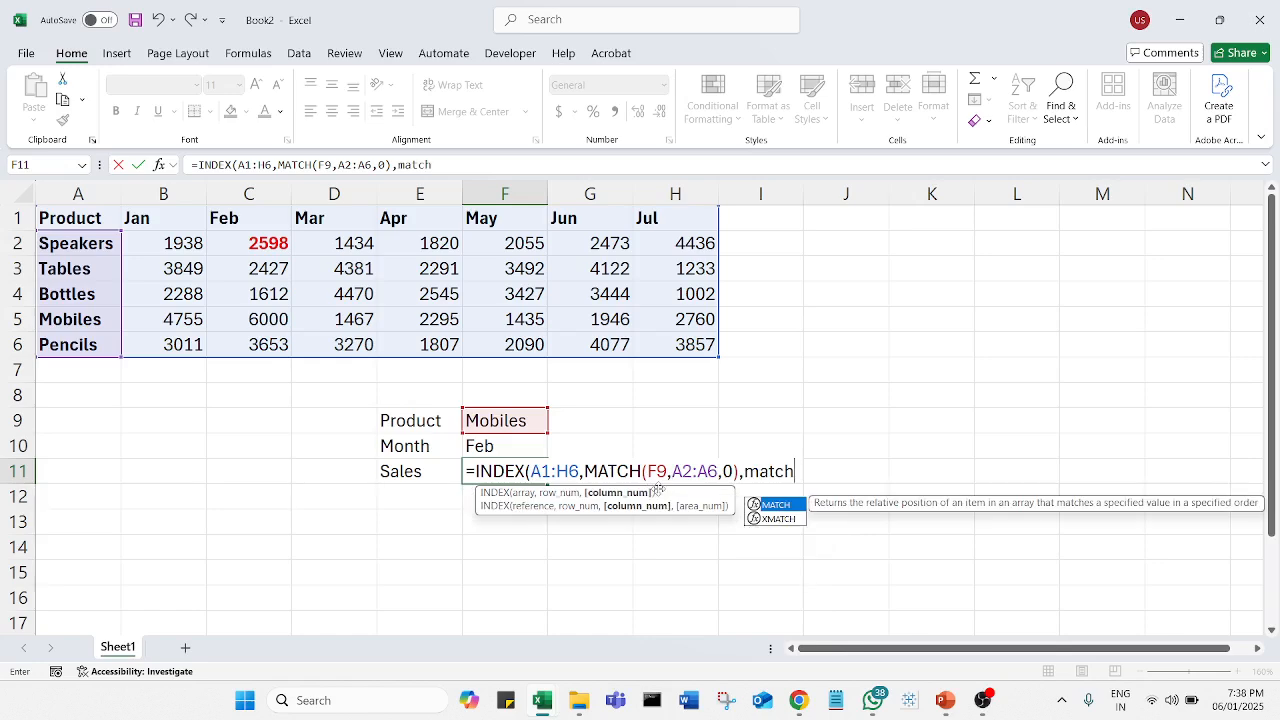
{"action": "double_click", "coordinate": [780, 503]}
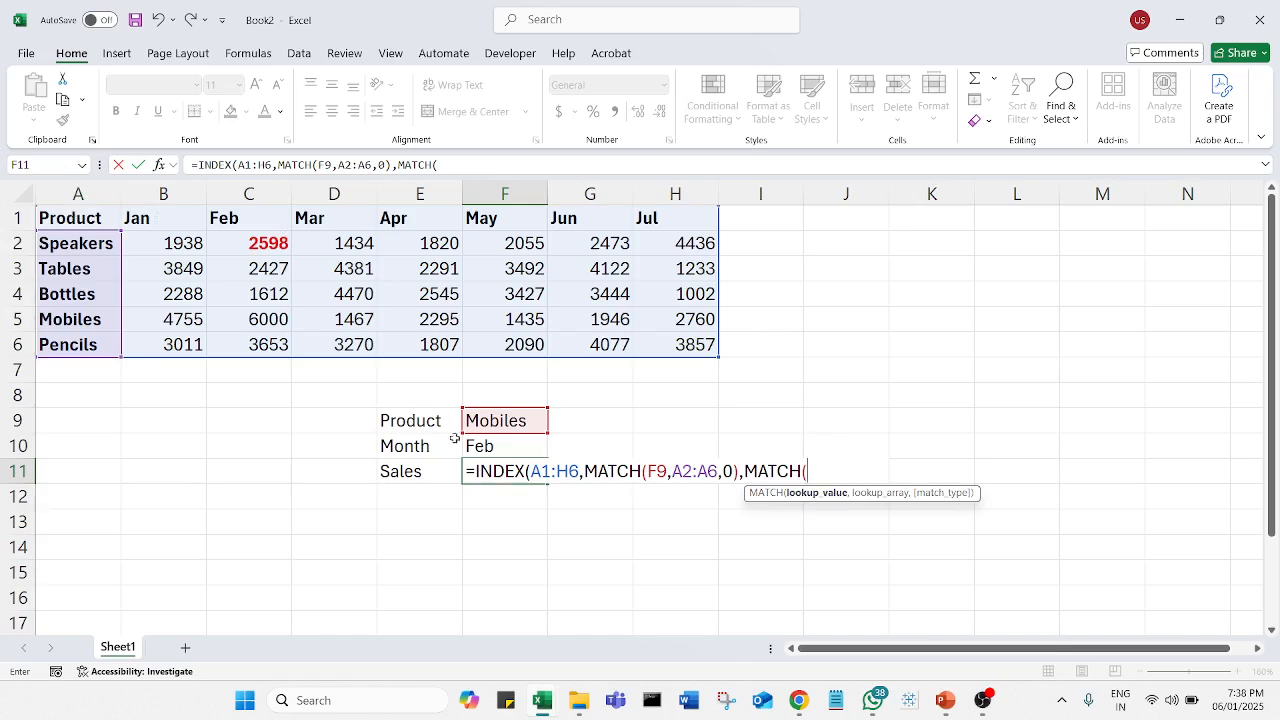
{"action": "left_click", "coordinate": [498, 444]}
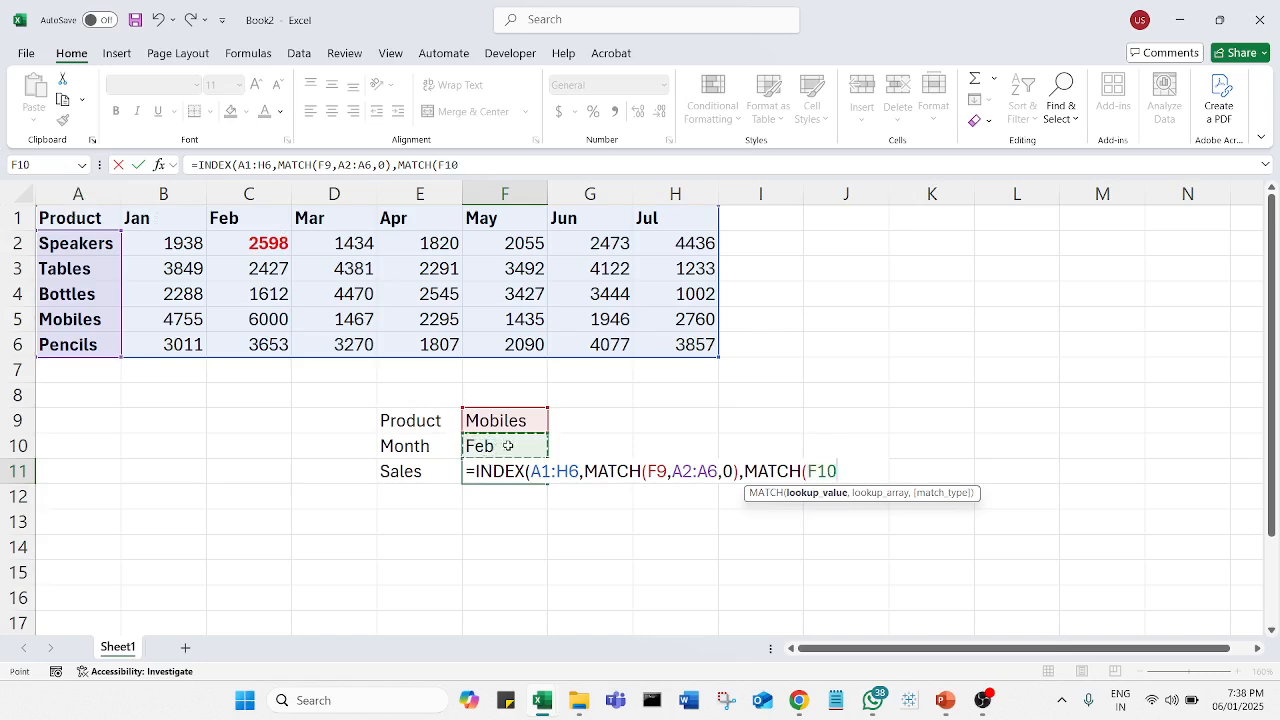
{"action": "type", "text": ","}
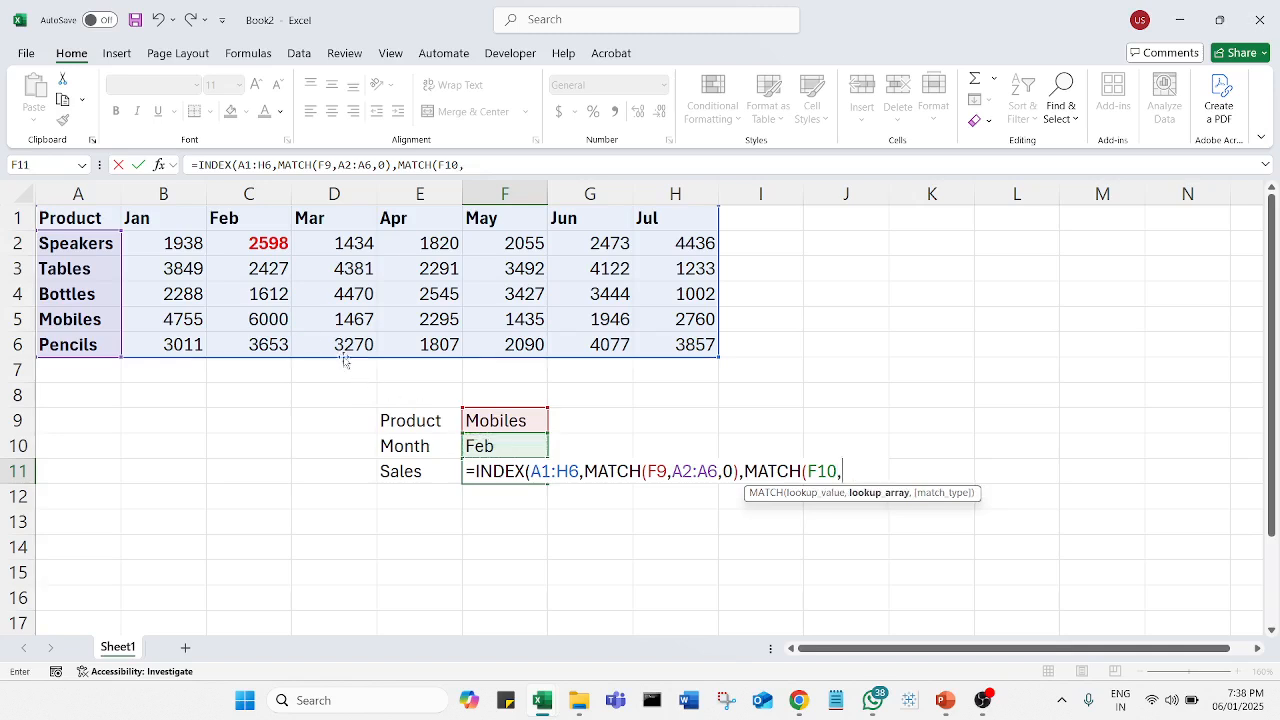
{"action": "left_click_drag", "start_coordinate": [48, 219], "coordinate": [672, 220]}
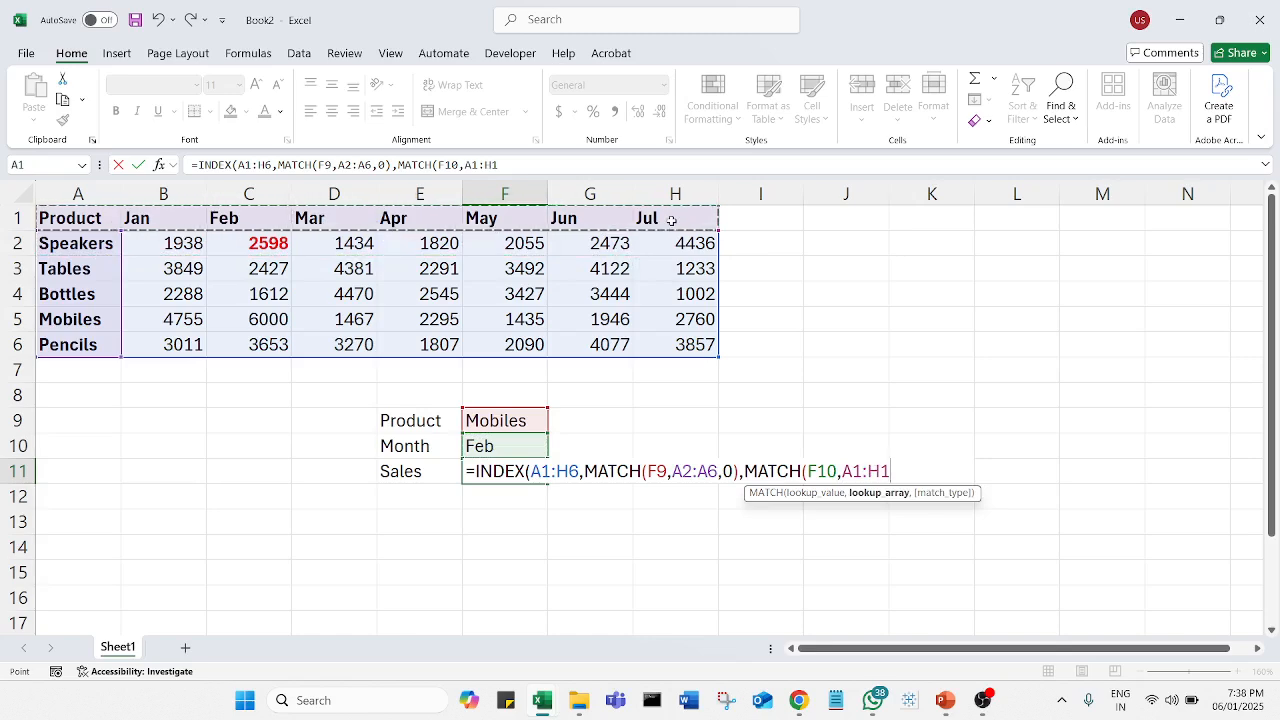
{"action": "type", "text": ","}
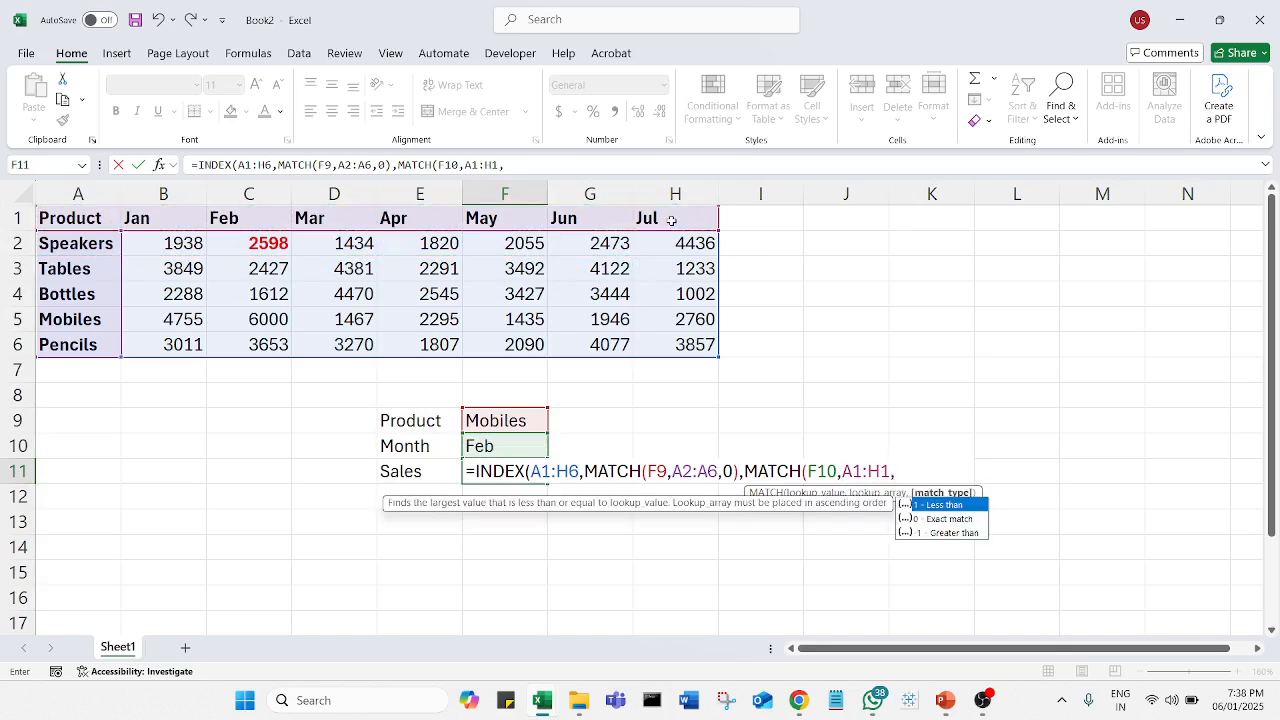
{"action": "type", "text": "0)"}
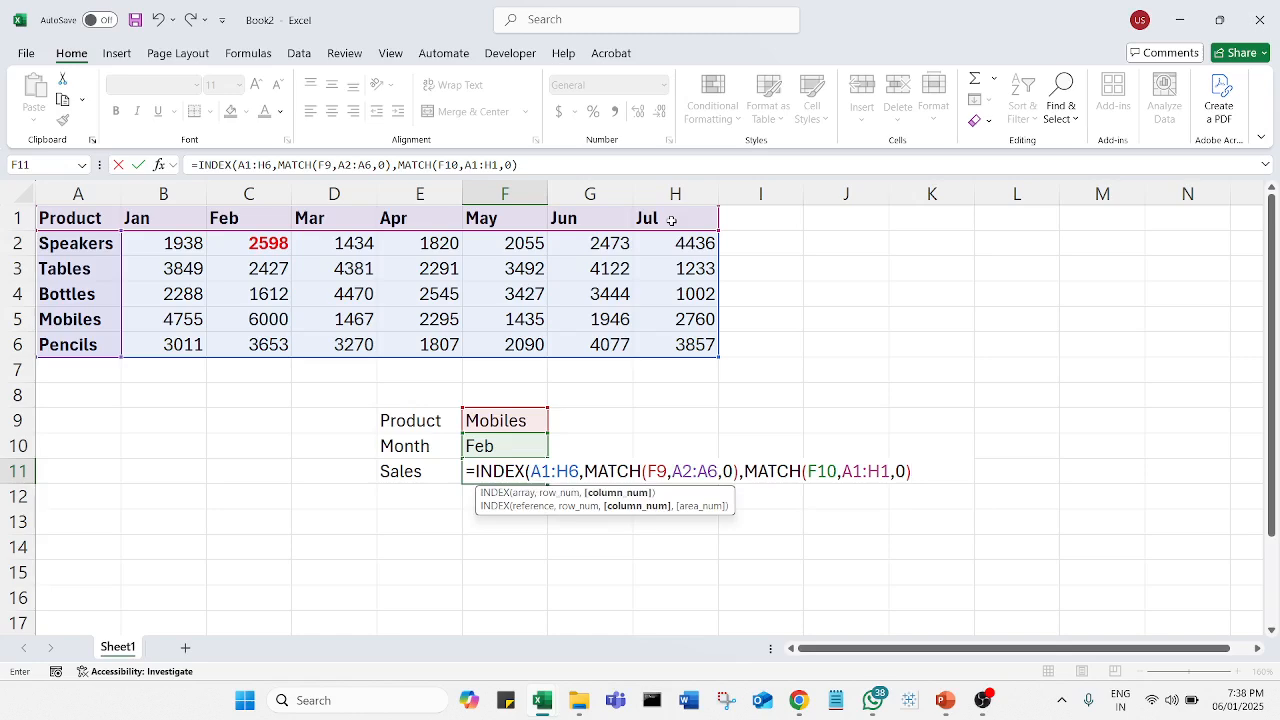
{"action": "type", "text": ")"}
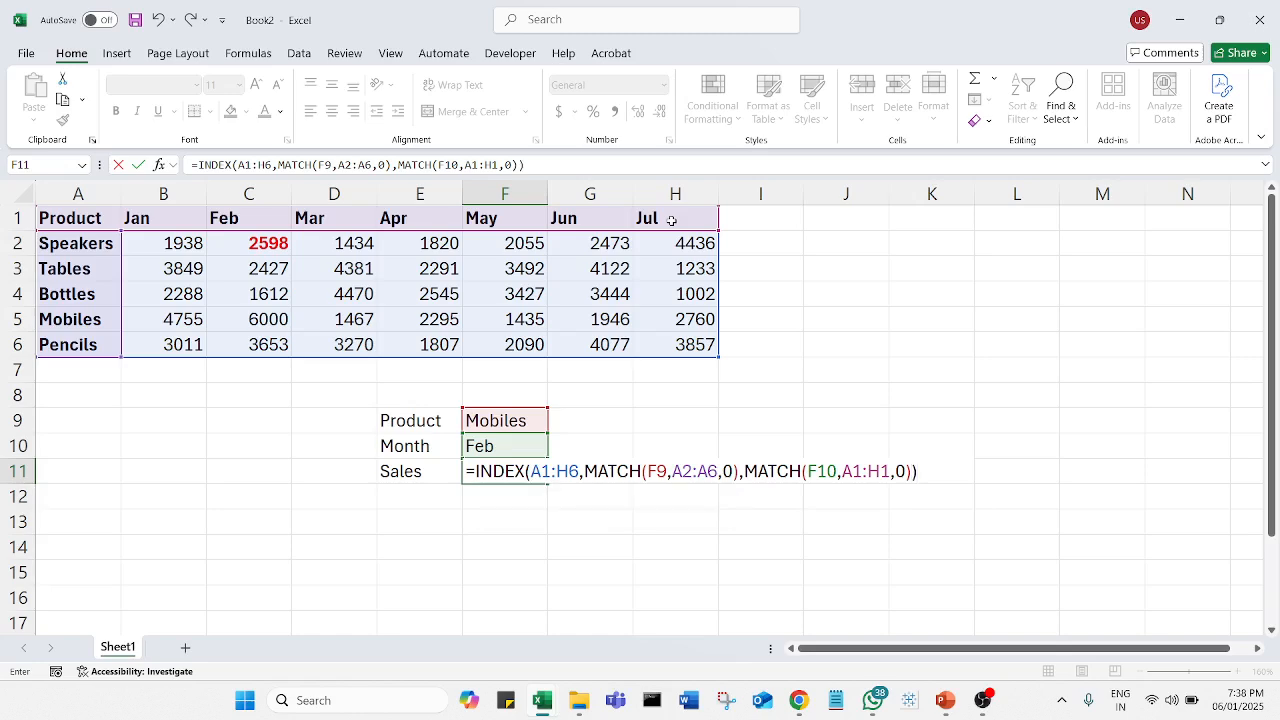
{"action": "key", "text": "Return"}
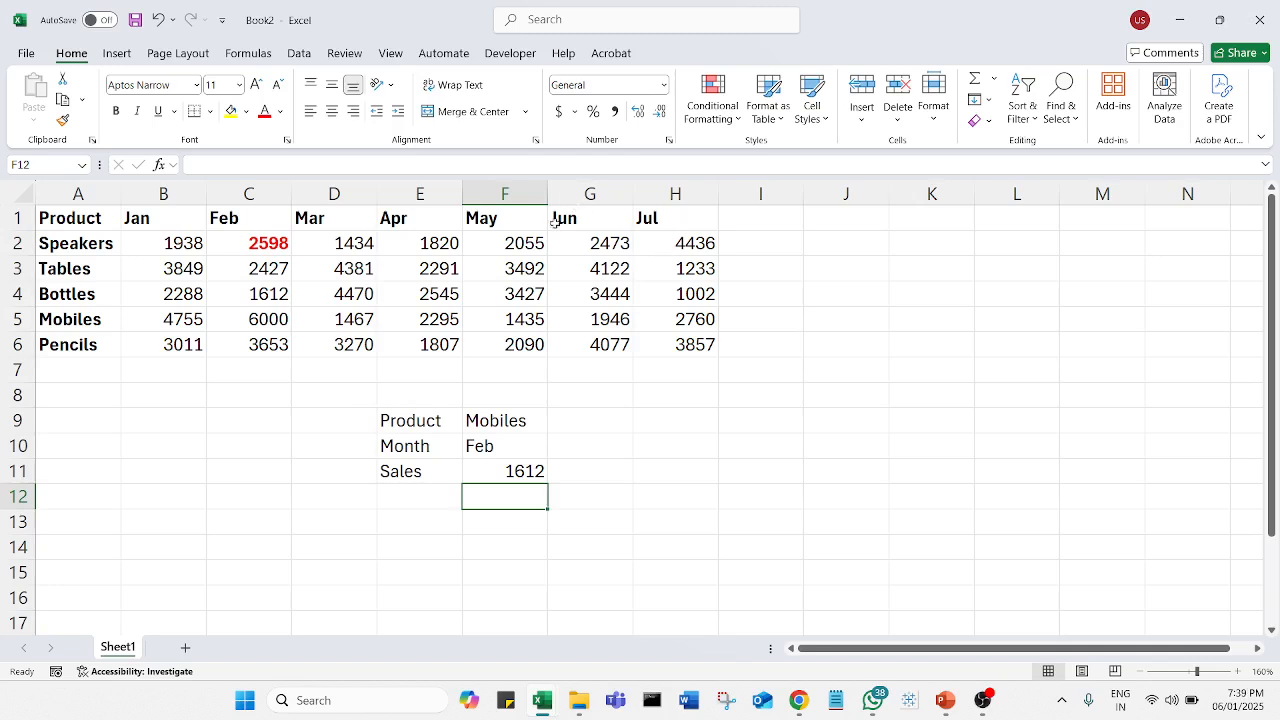
Step: Correct the product lookup range in the first MATCH of the F11 formula to A1:A6
{"action": "left_click", "coordinate": [538, 474]}
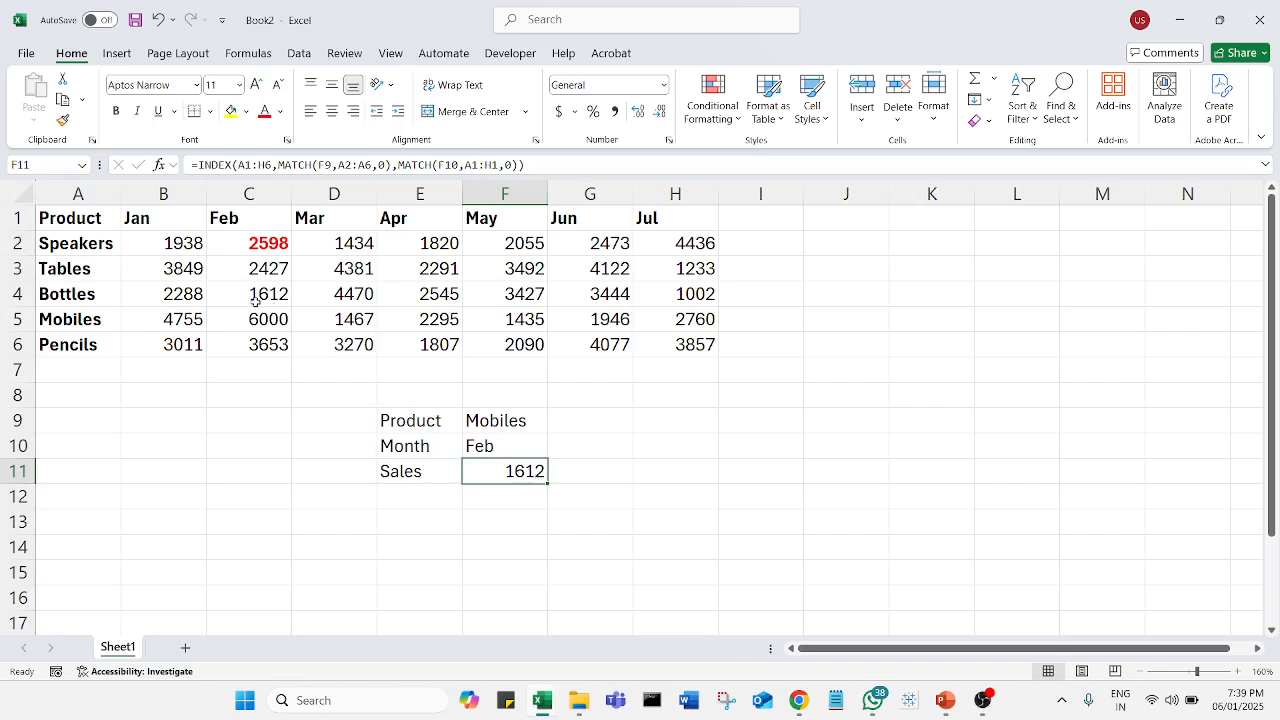
{"action": "left_click", "coordinate": [276, 298]}
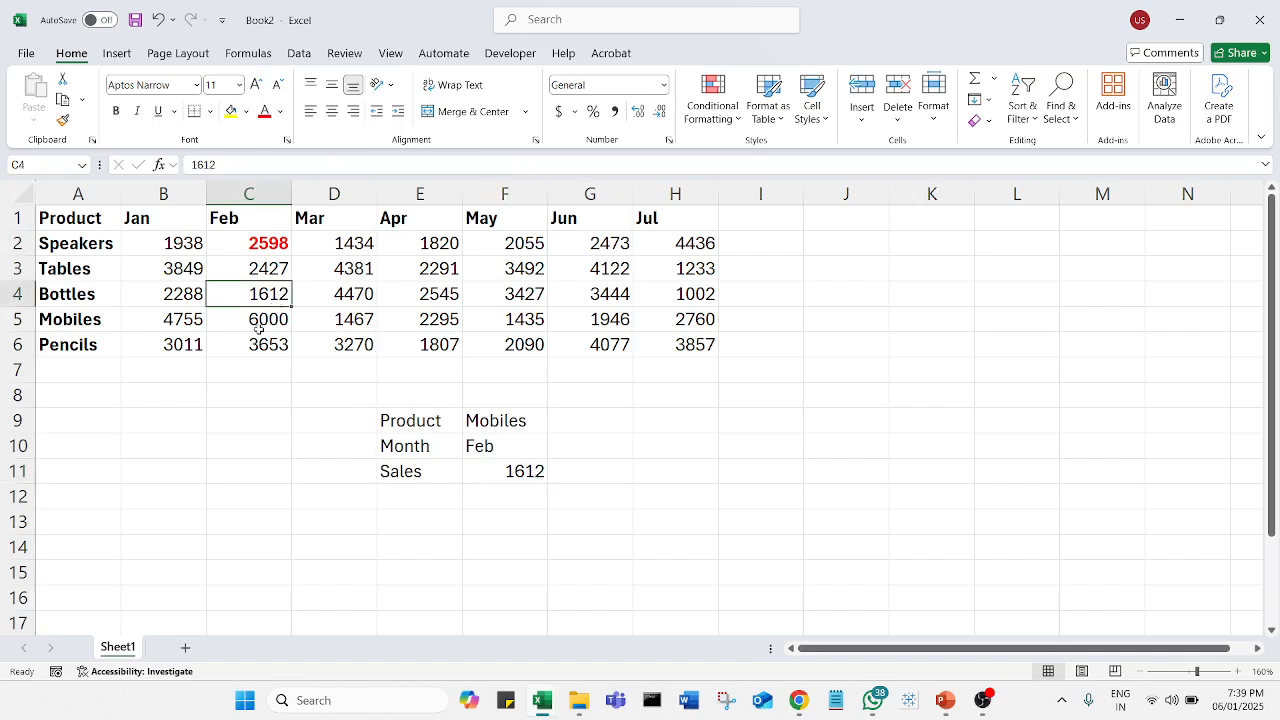
{"action": "left_click", "coordinate": [256, 322]}
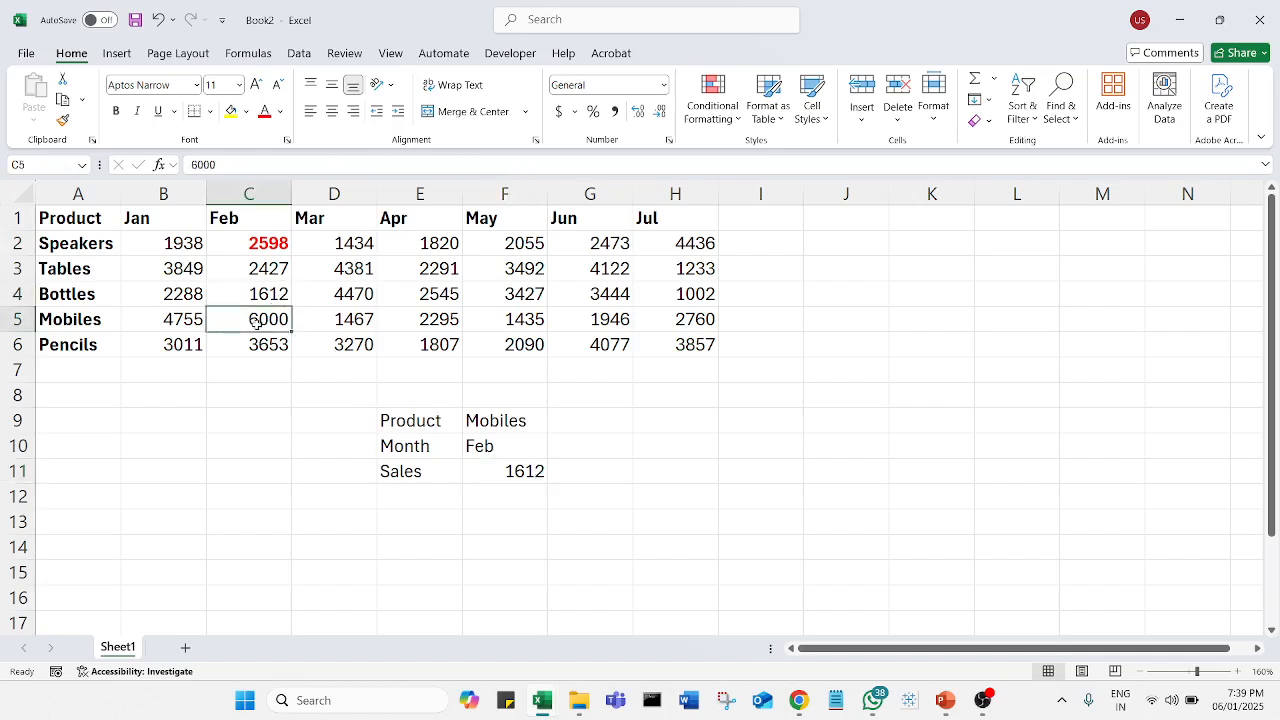
{"action": "double_click", "coordinate": [505, 474]}
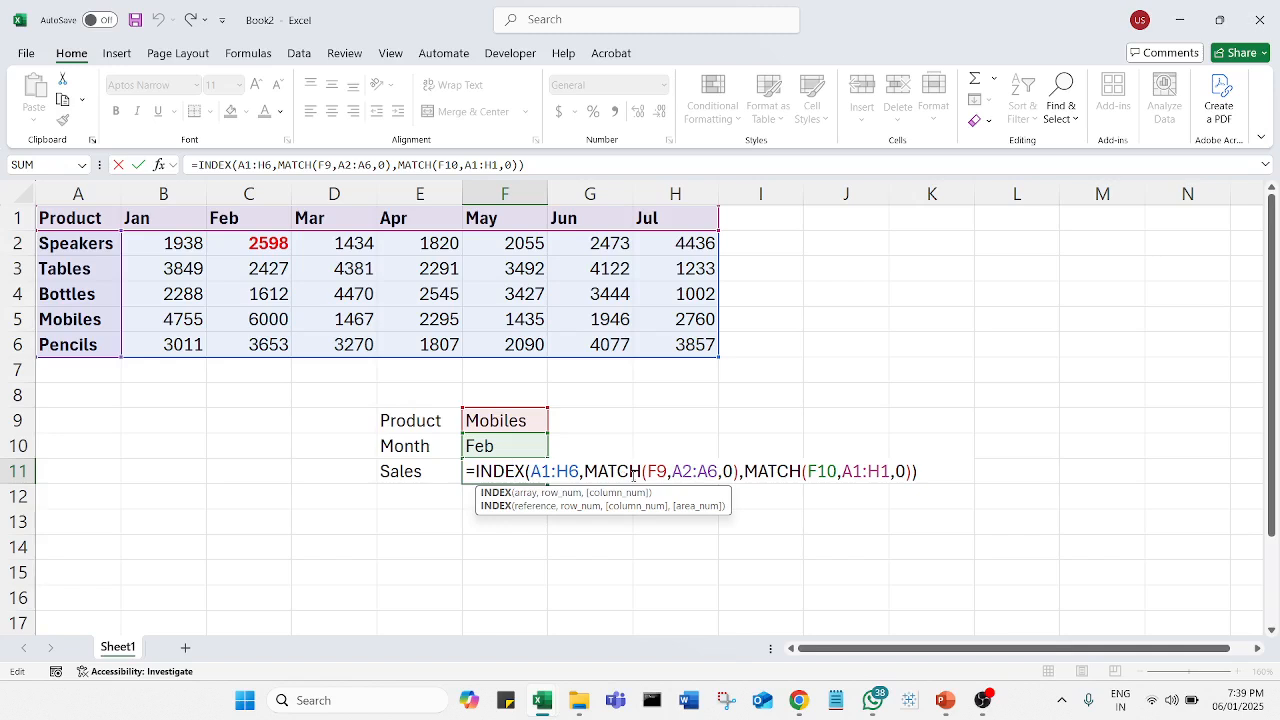
{"action": "left_click", "coordinate": [692, 471]}
{"action": "key", "text": "BackSpace"}
{"action": "type", "text": "1"}
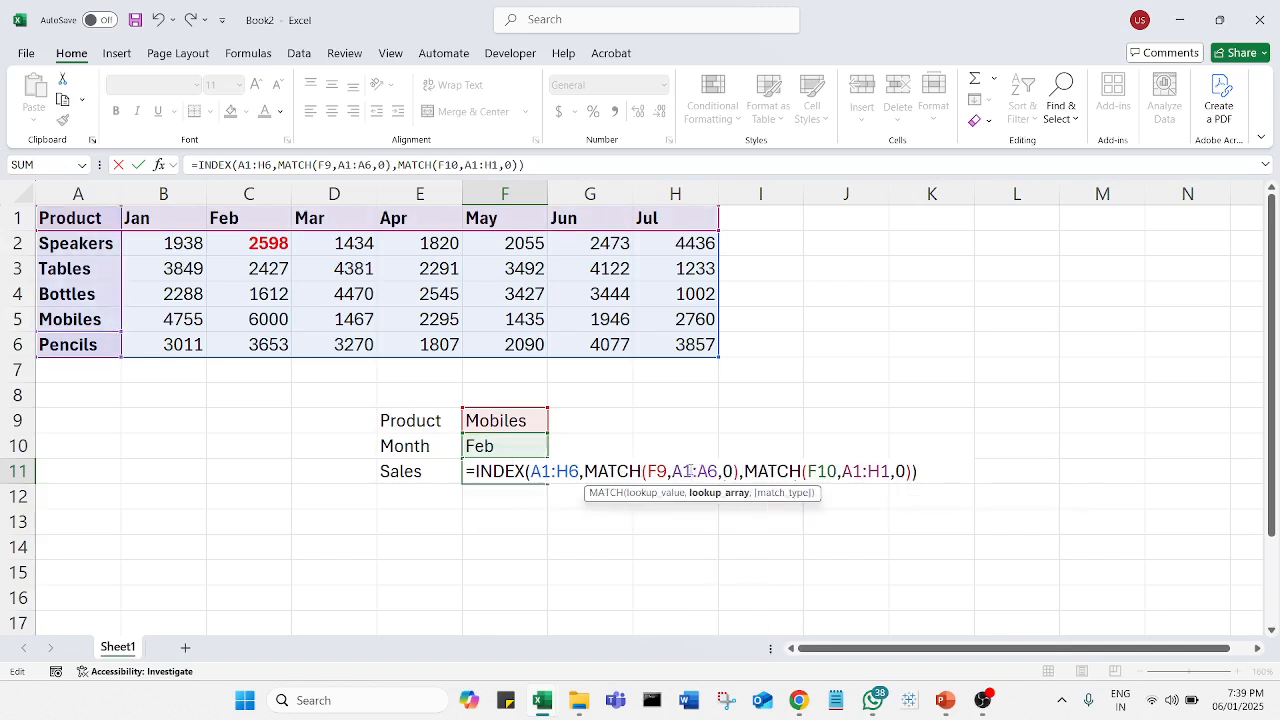
{"action": "key", "text": "Return"}
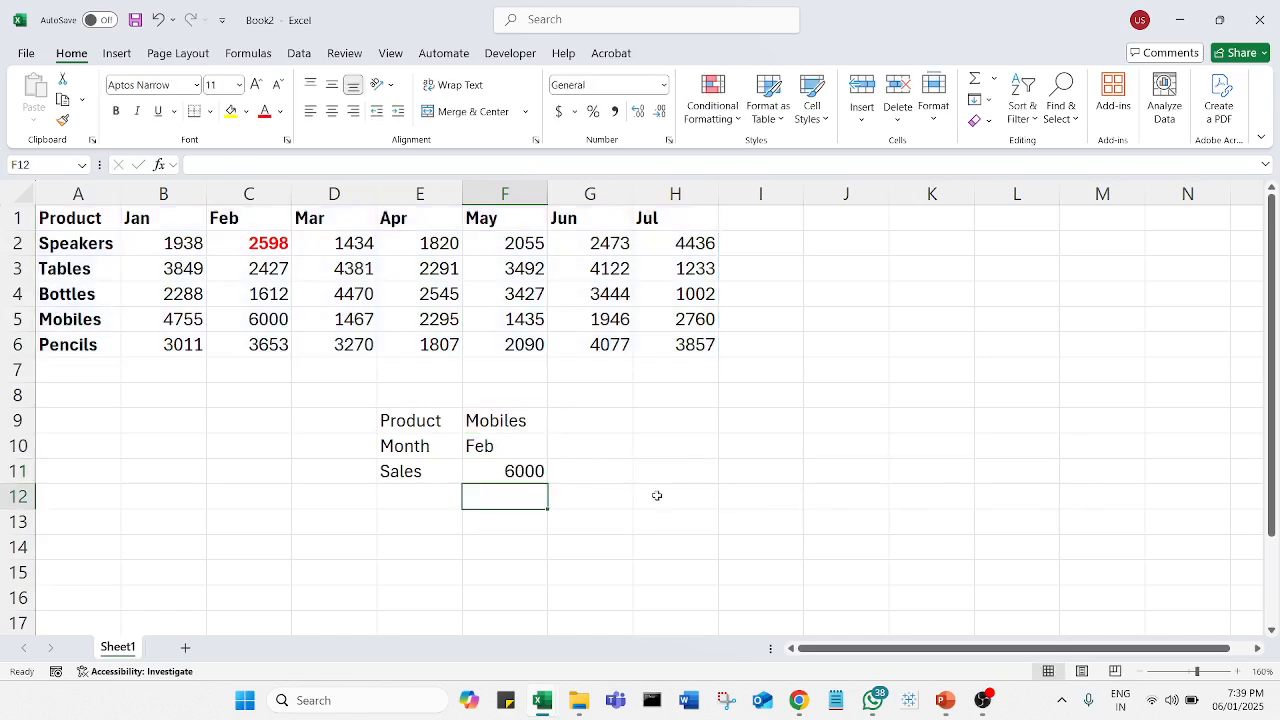
{"action": "left_click", "coordinate": [656, 496]}
{"action": "left_click", "coordinate": [526, 471]}
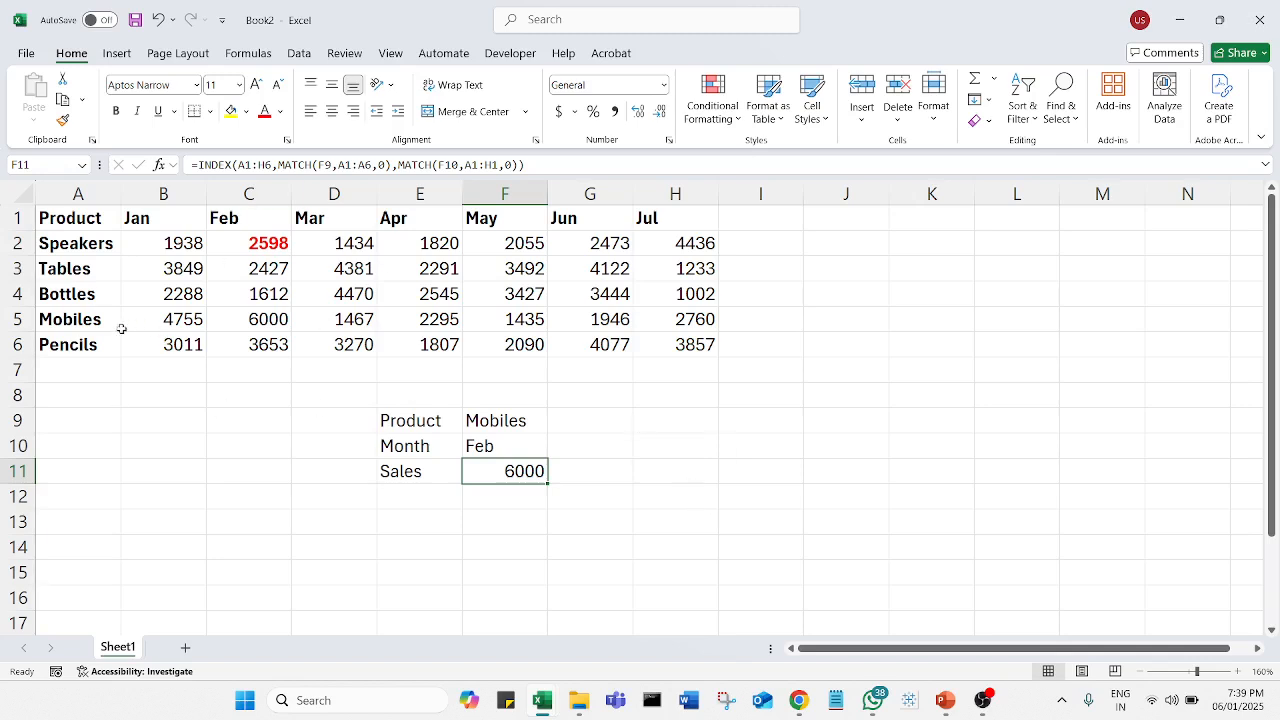
Step: Set the lookup product in F9 to Pencils and the lookup month in F10 to Jun
{"action": "left_click", "coordinate": [540, 422]}
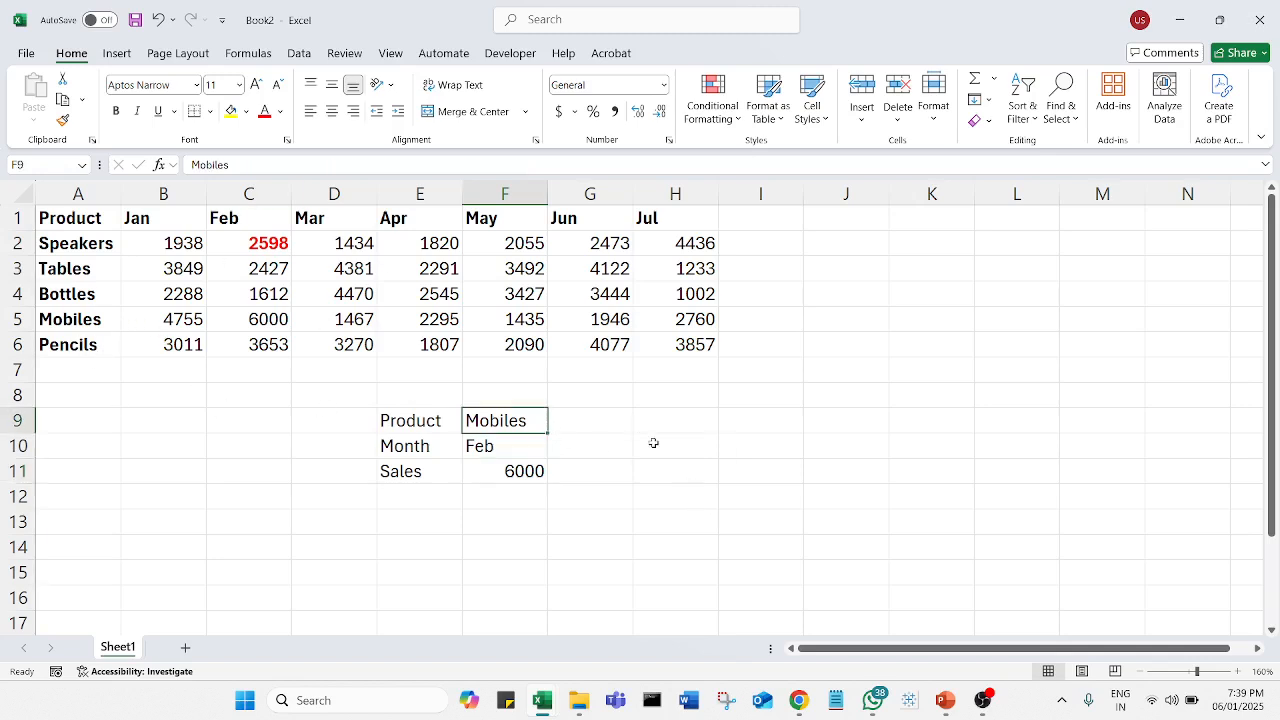
{"action": "type", "text": "Pencils"}
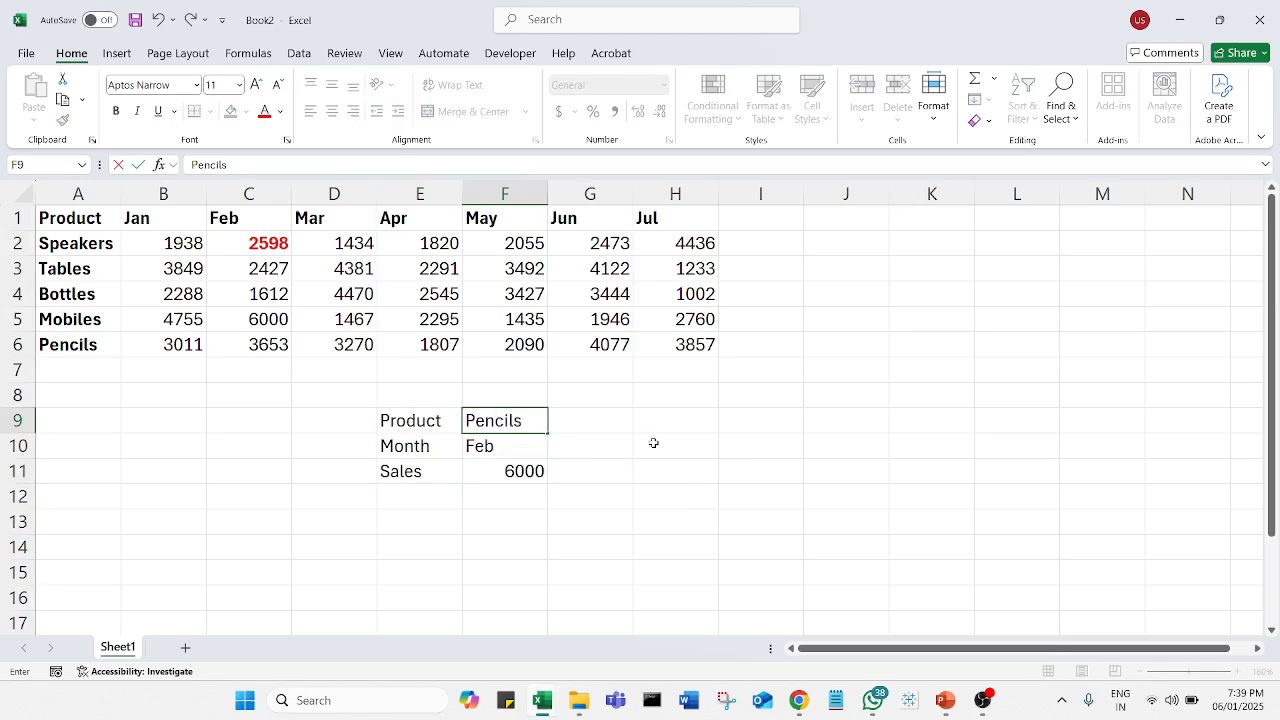
{"action": "key", "text": "Return"}
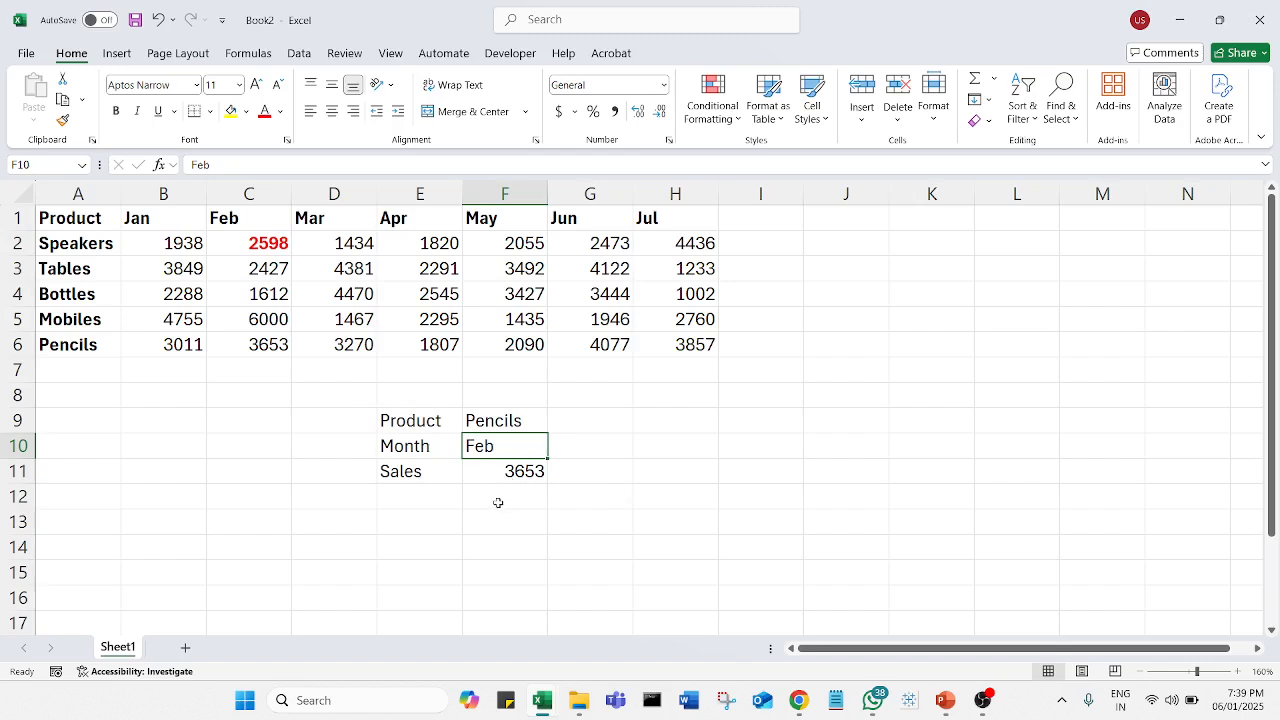
{"action": "type", "text": "Jun"}
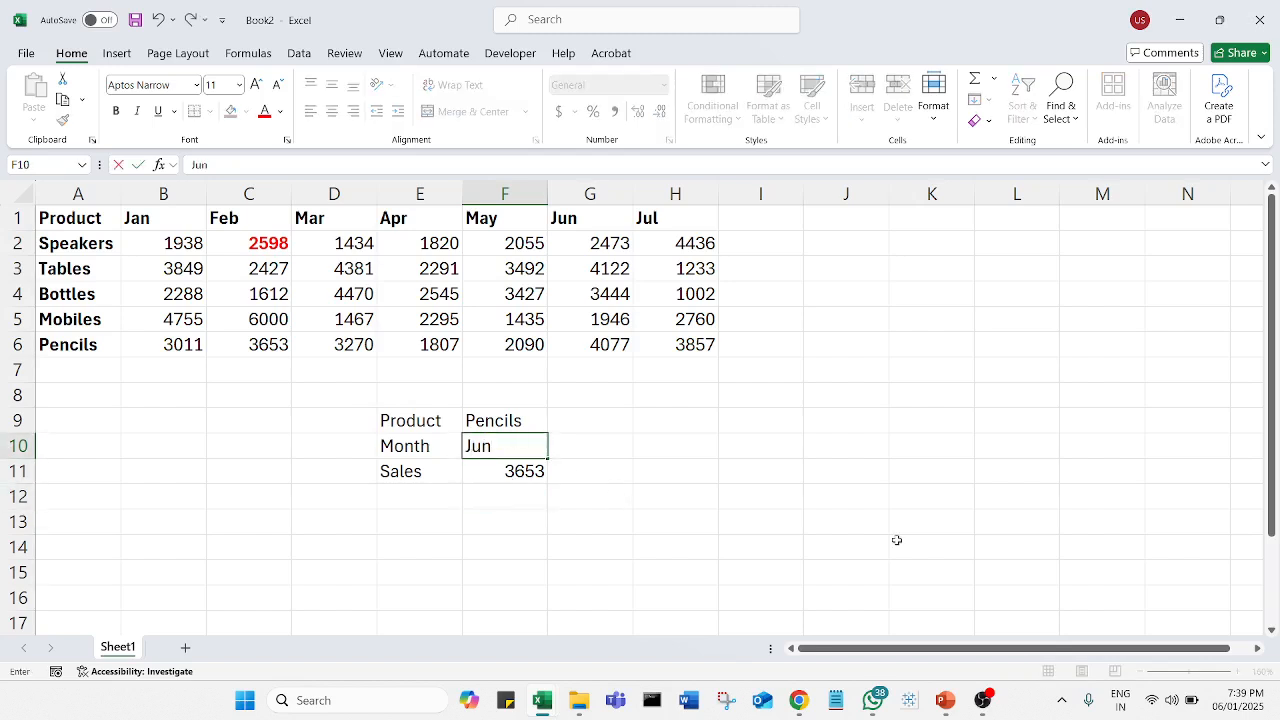
{"action": "key", "text": "Return"}
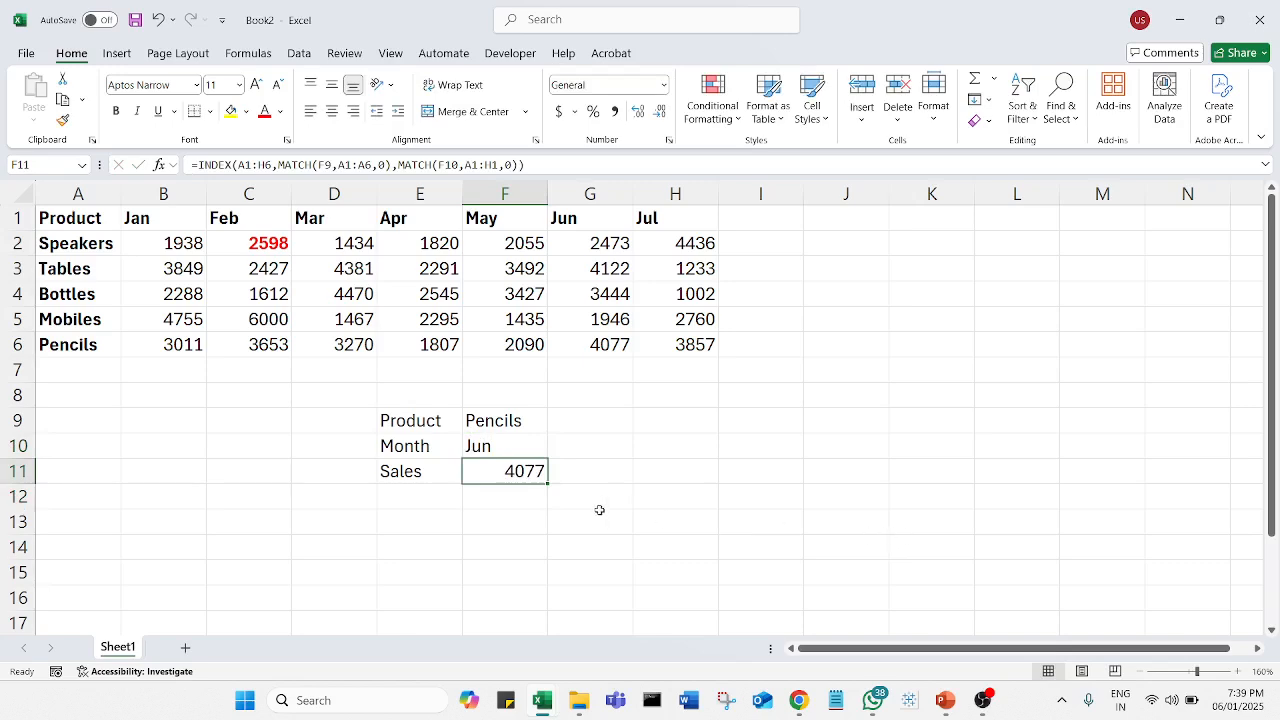
{"action": "left_click", "coordinate": [662, 499]}
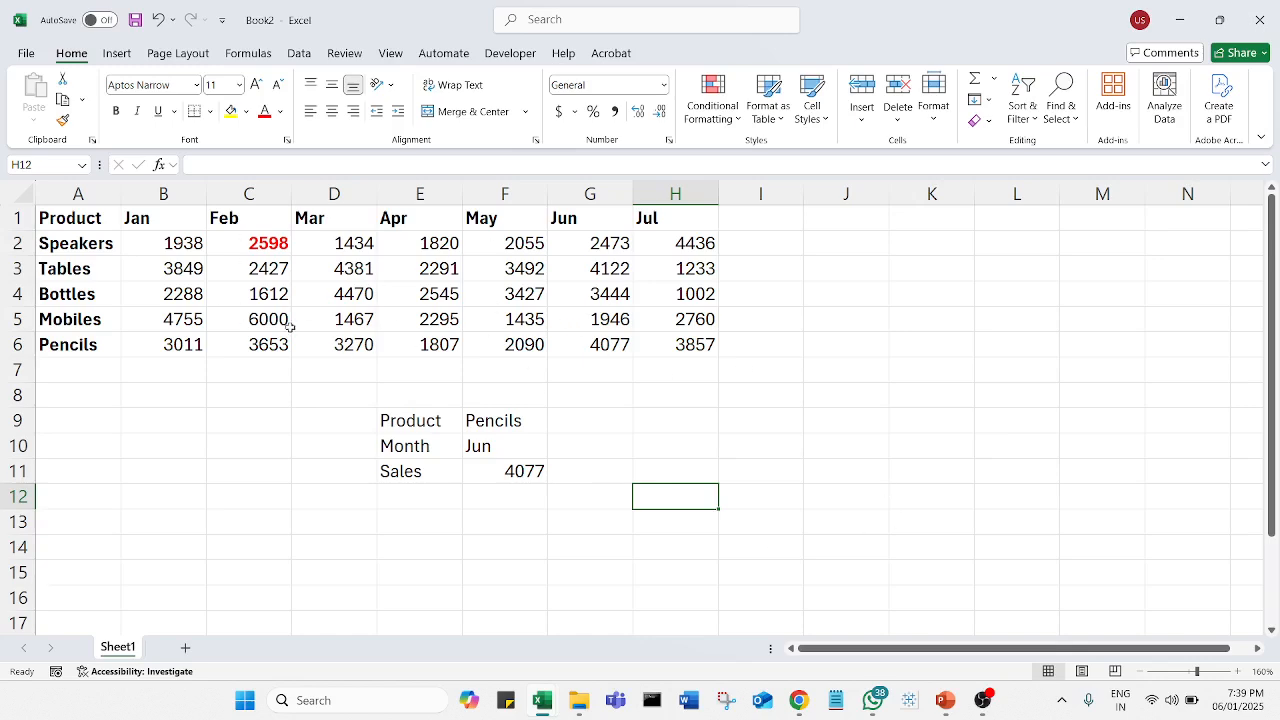
Step: Swap the first and last product names in the sales table by entering Pencils in A2 and Speakers in A6
{"action": "left_click", "coordinate": [97, 242]}
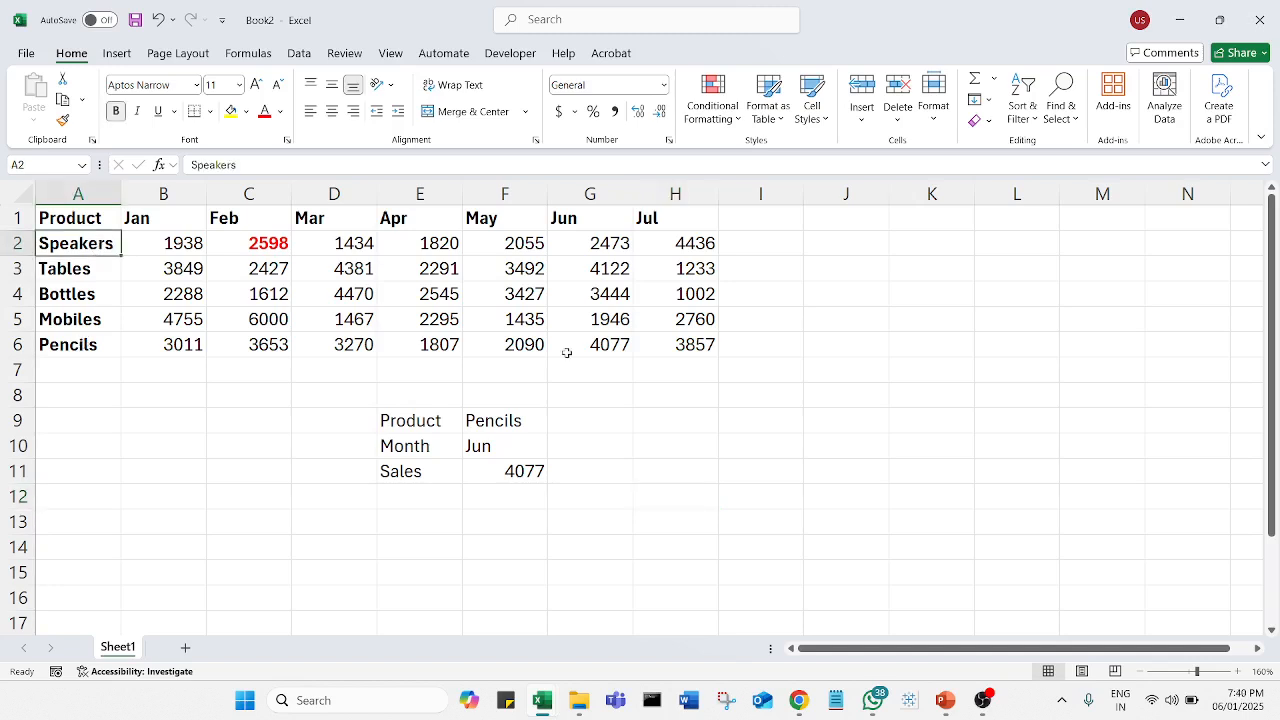
{"action": "type", "text": "Pencils"}
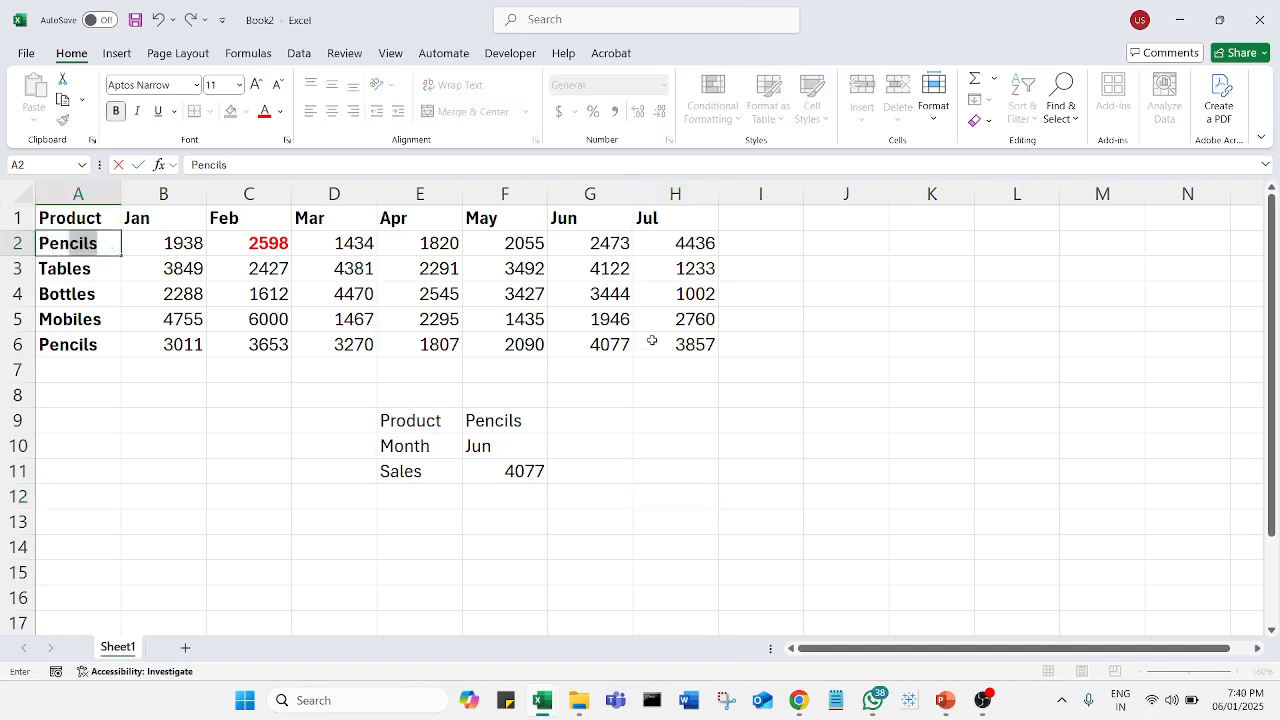
{"action": "key", "text": "Return"}
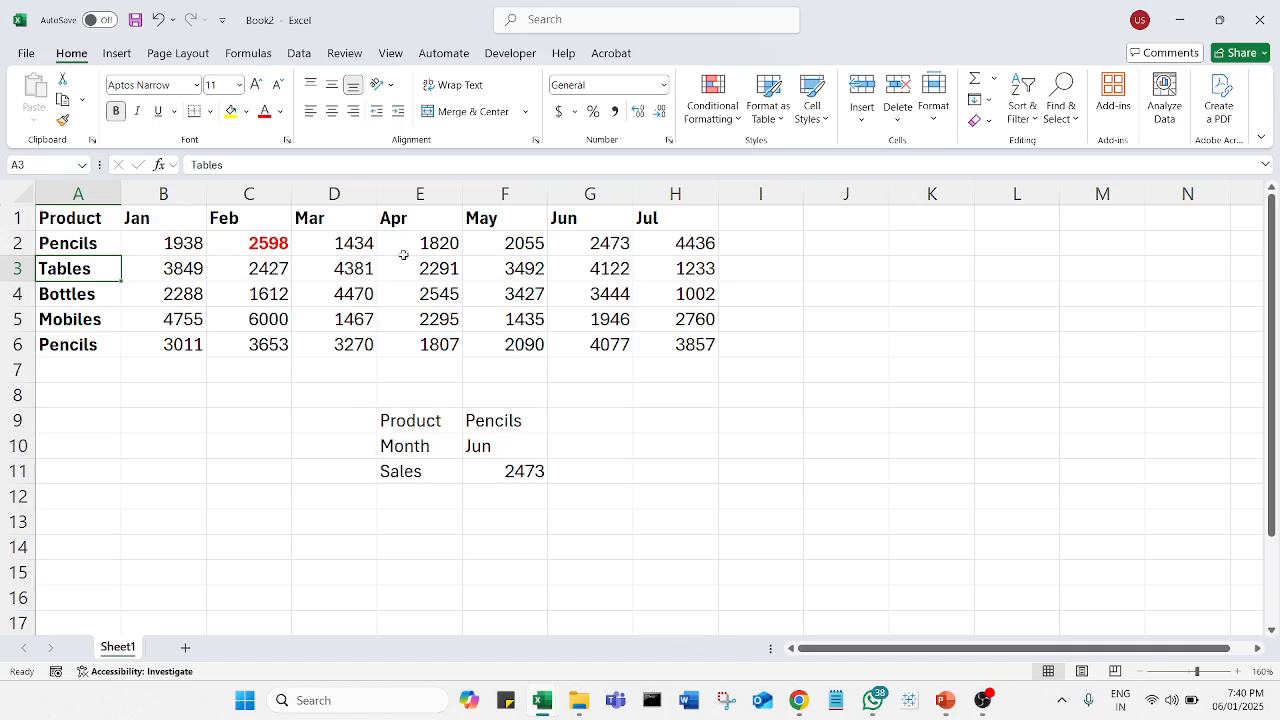
{"action": "left_click", "coordinate": [605, 243]}
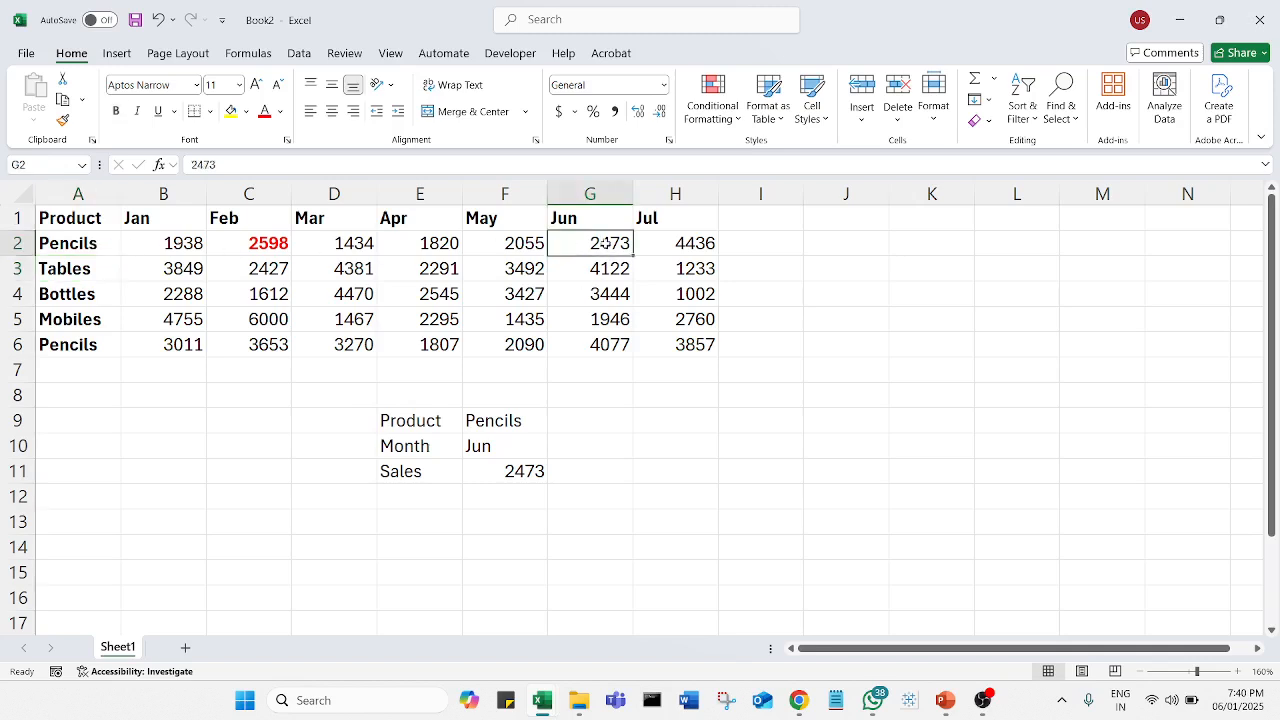
{"action": "left_click", "coordinate": [76, 342]}
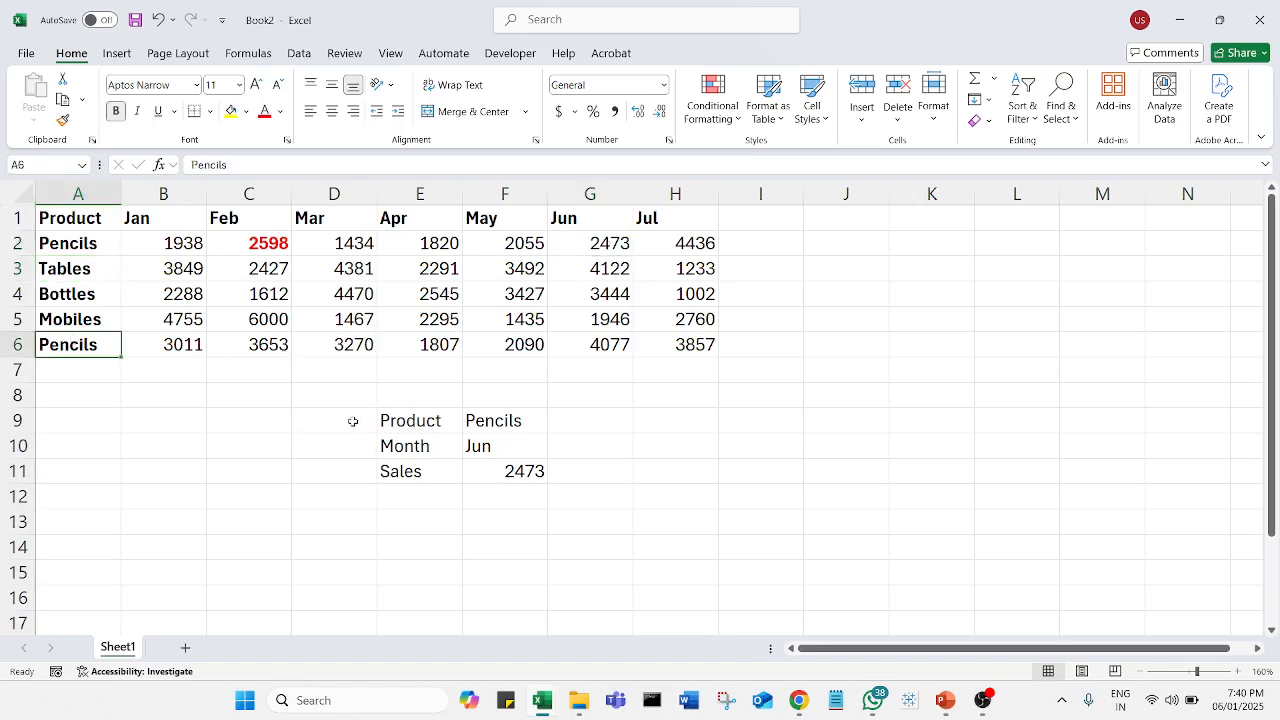
{"action": "type", "text": "Speakers"}
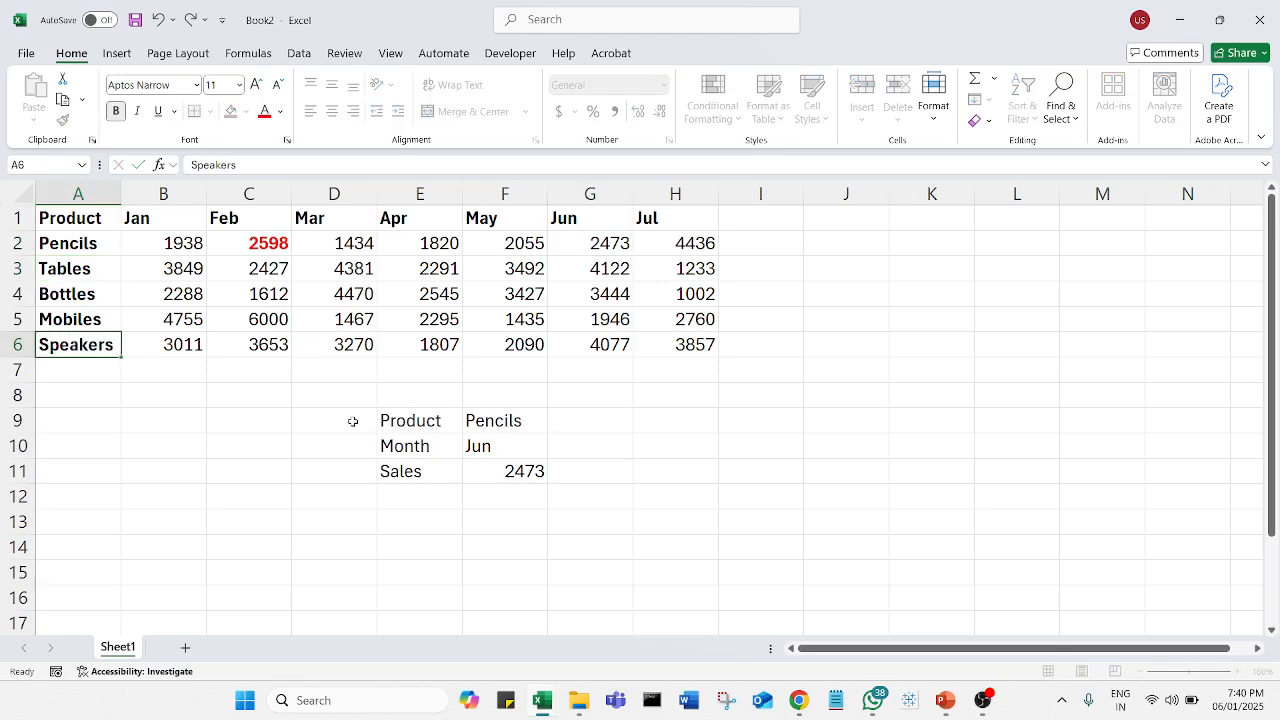
{"action": "key", "text": "Return"}
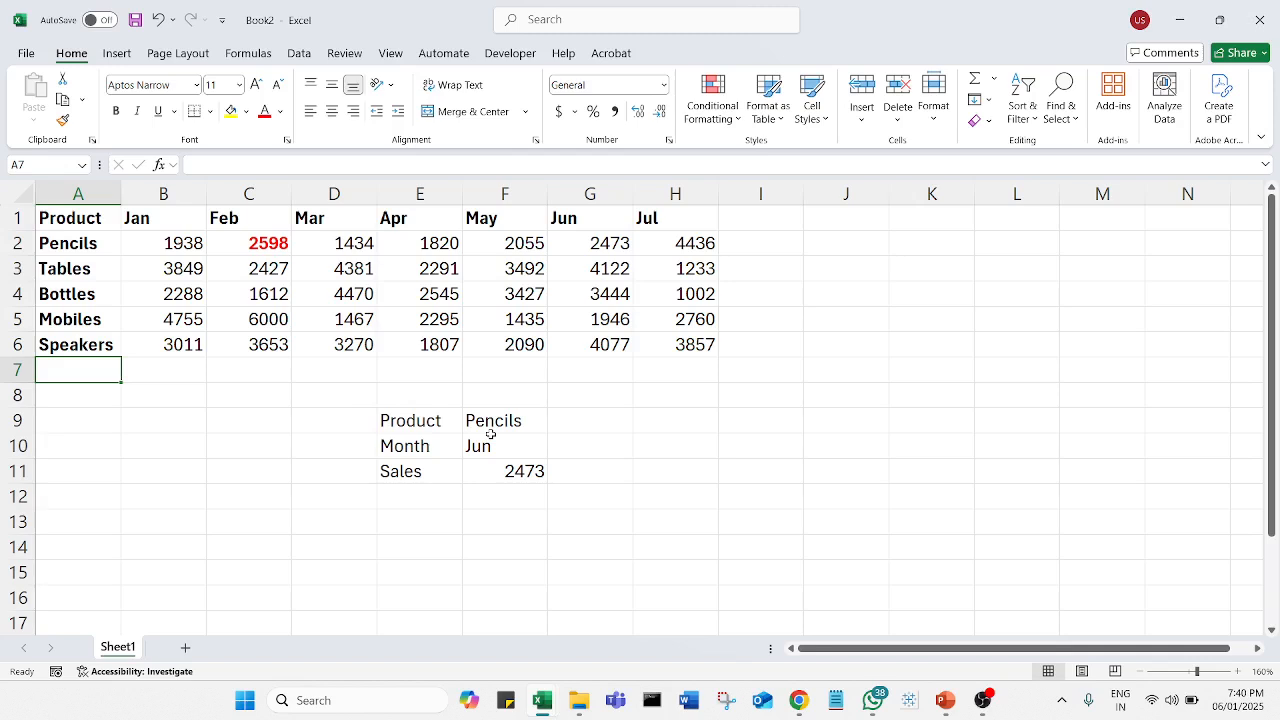
Step: Set the lookup product in F9 to Speakers
{"action": "left_click", "coordinate": [550, 428]}
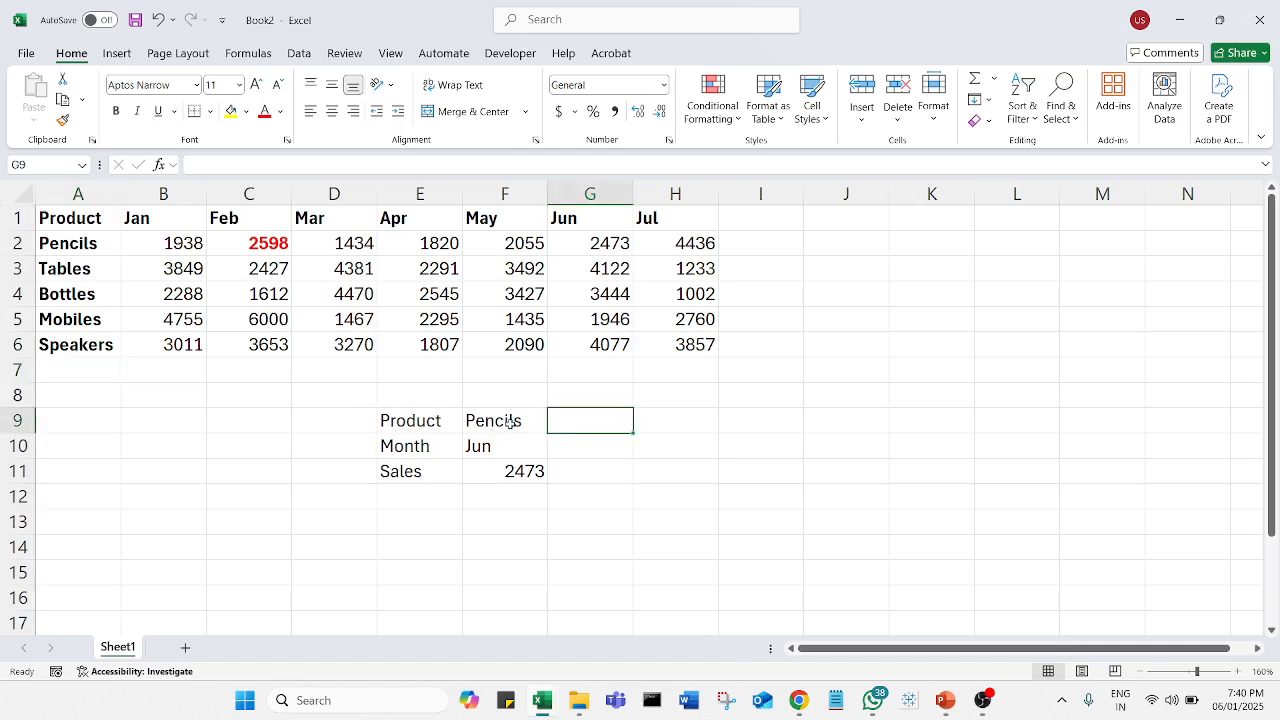
{"action": "left_click", "coordinate": [510, 424]}
{"action": "type", "text": "Speakers"}
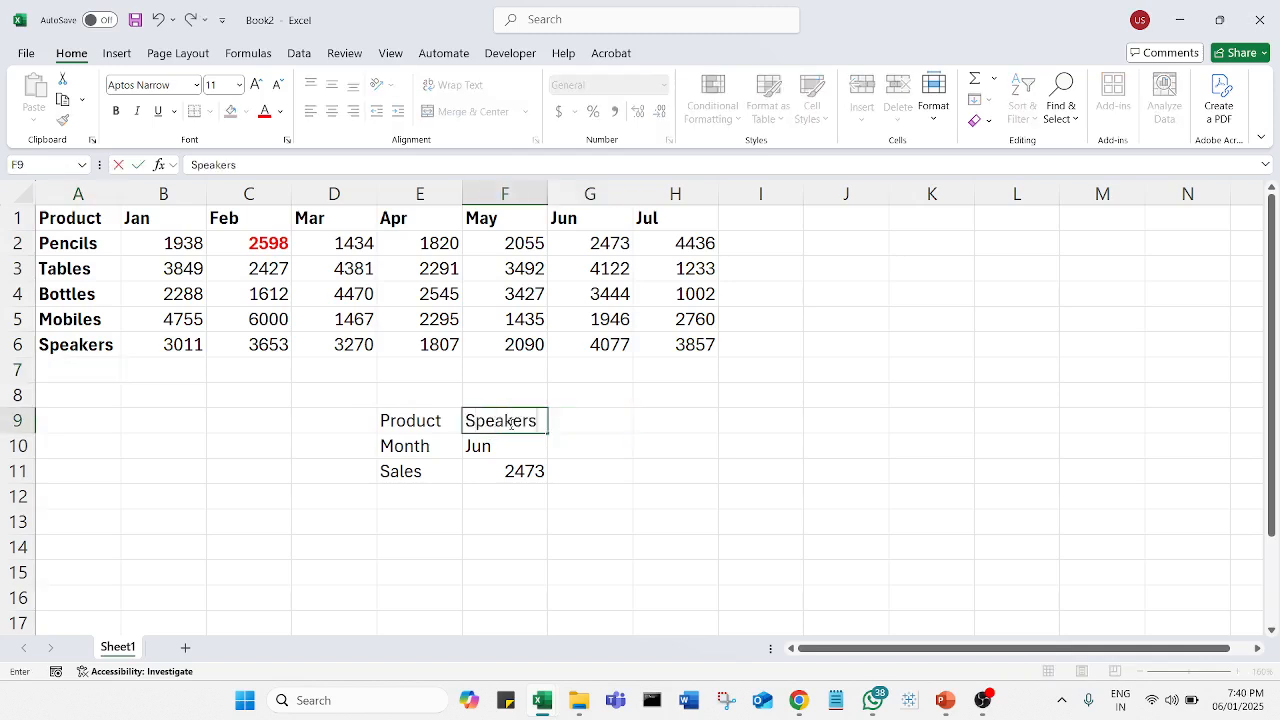
{"action": "key", "text": "Return"}
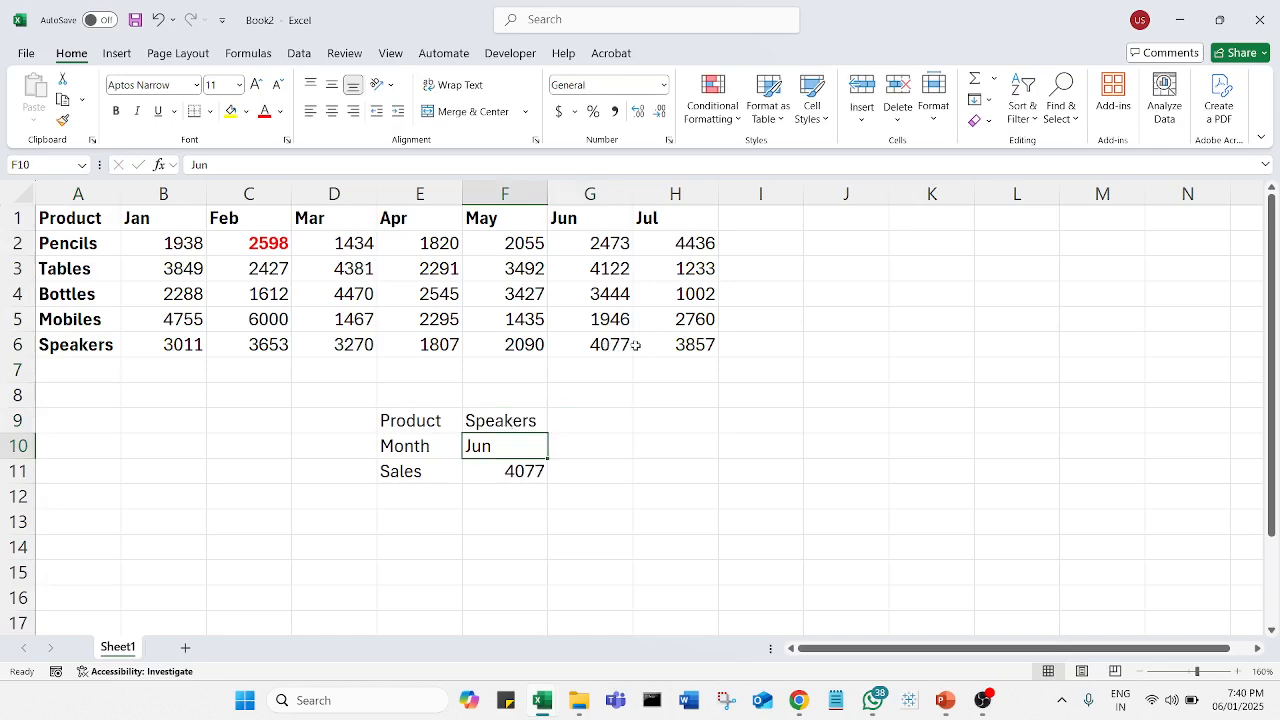
Step: Open the INDEX and MATCH formula in F11 to review its arguments
{"action": "left_click", "coordinate": [638, 428]}
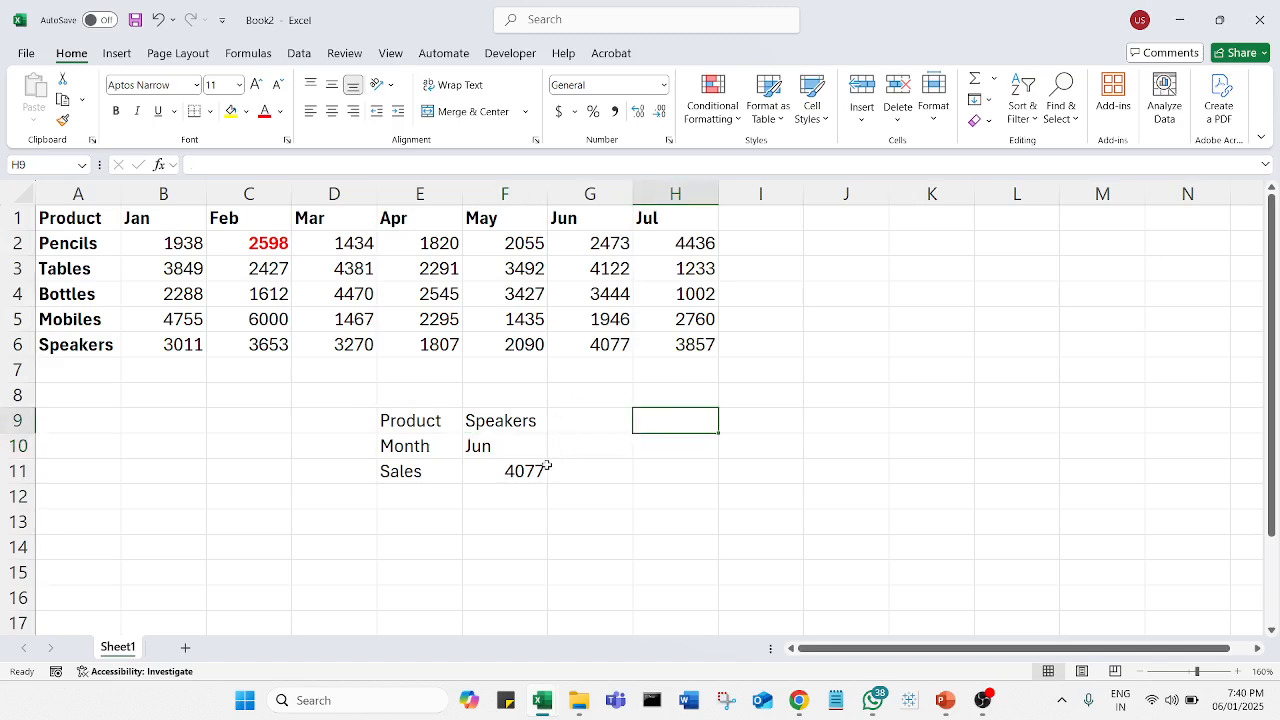
{"action": "double_click", "coordinate": [506, 474]}
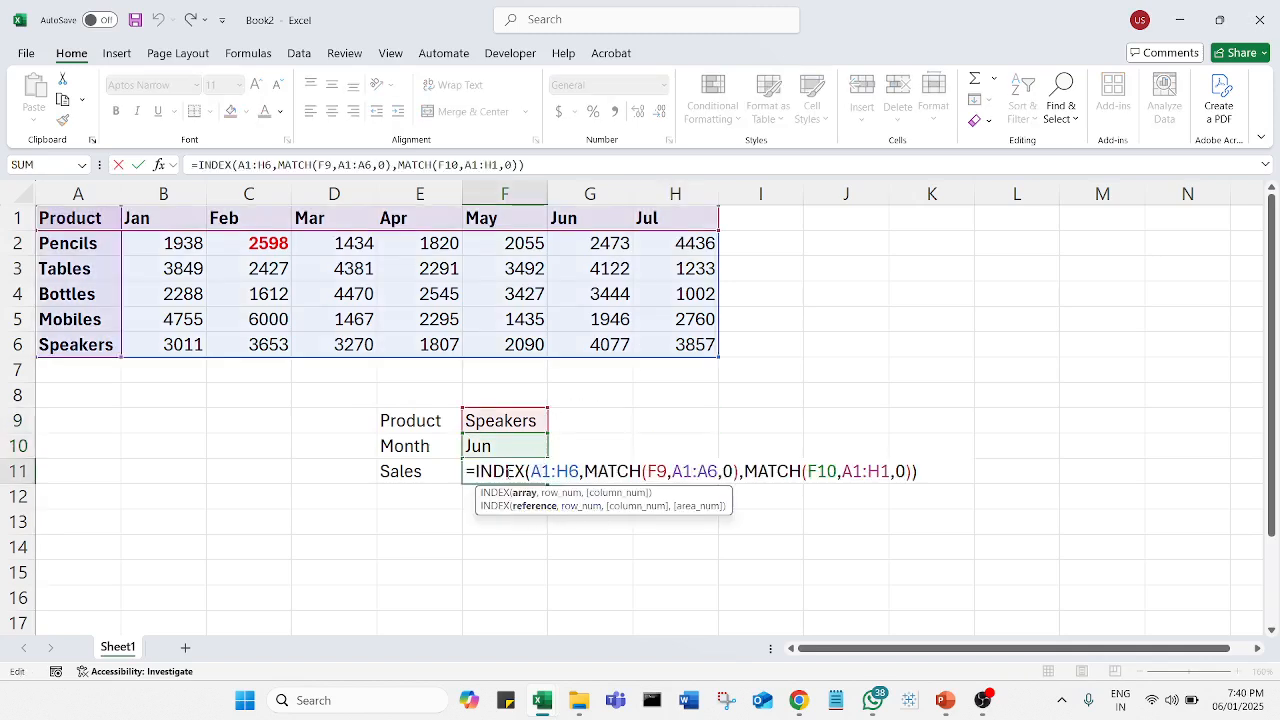